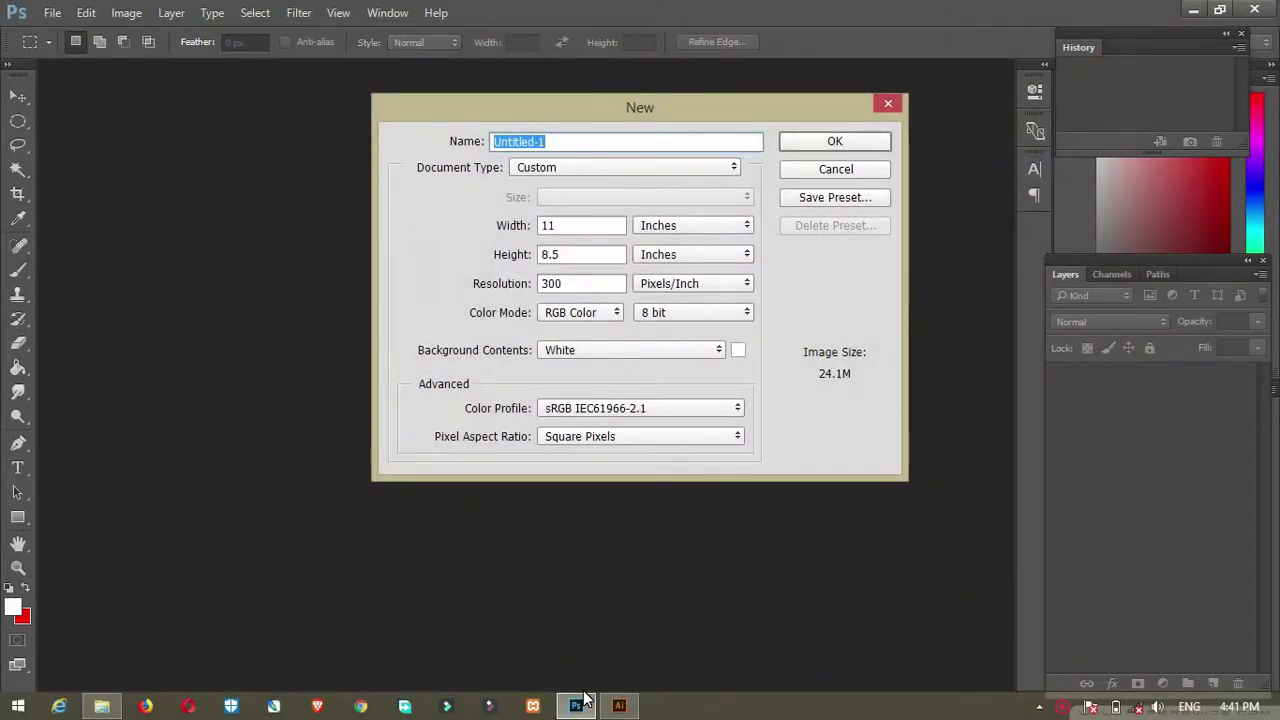
- Name the new document "Business card Design" and set its size to 3.5 inches wide by 2.25 inches high
text(Bud)
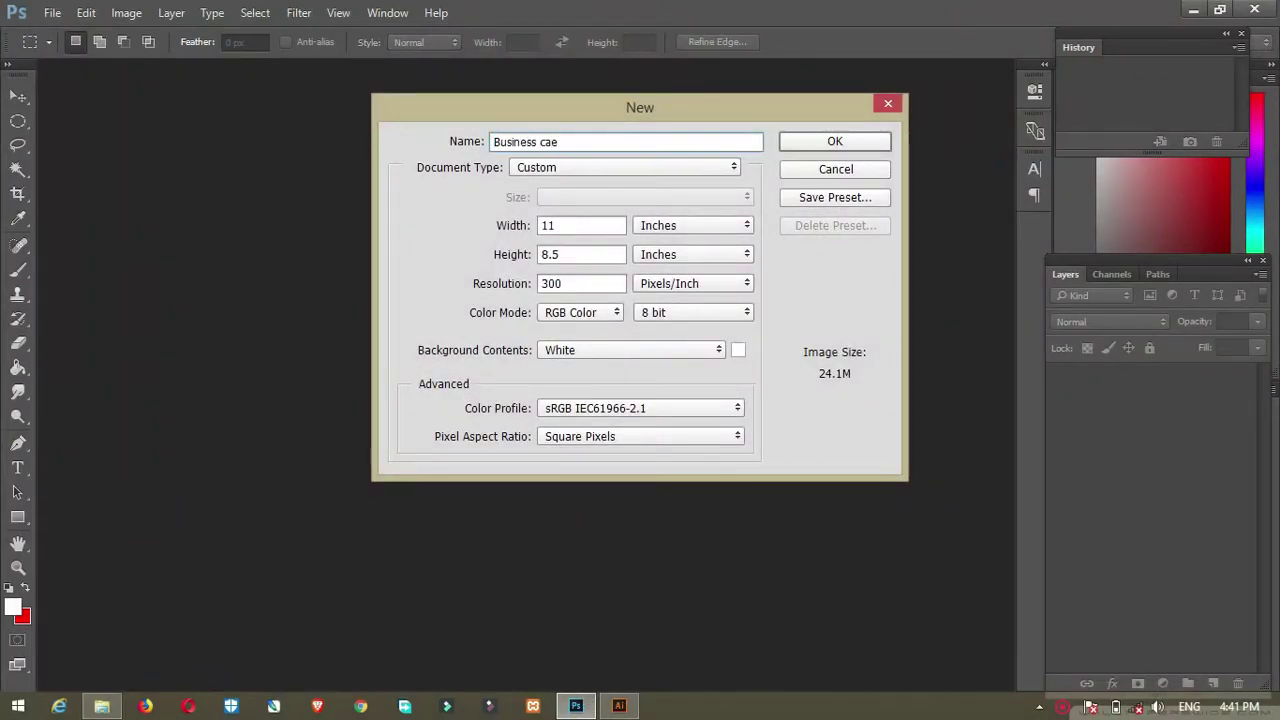
text(iness card Design)
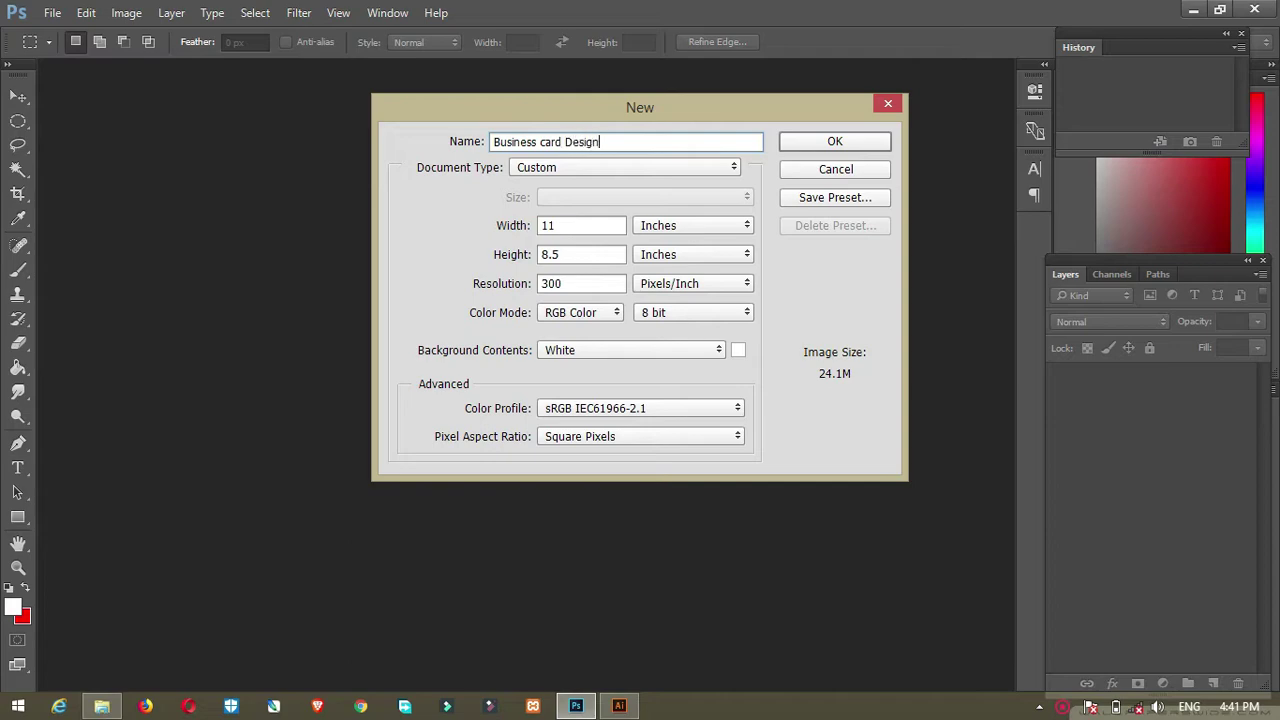
key(Tab)
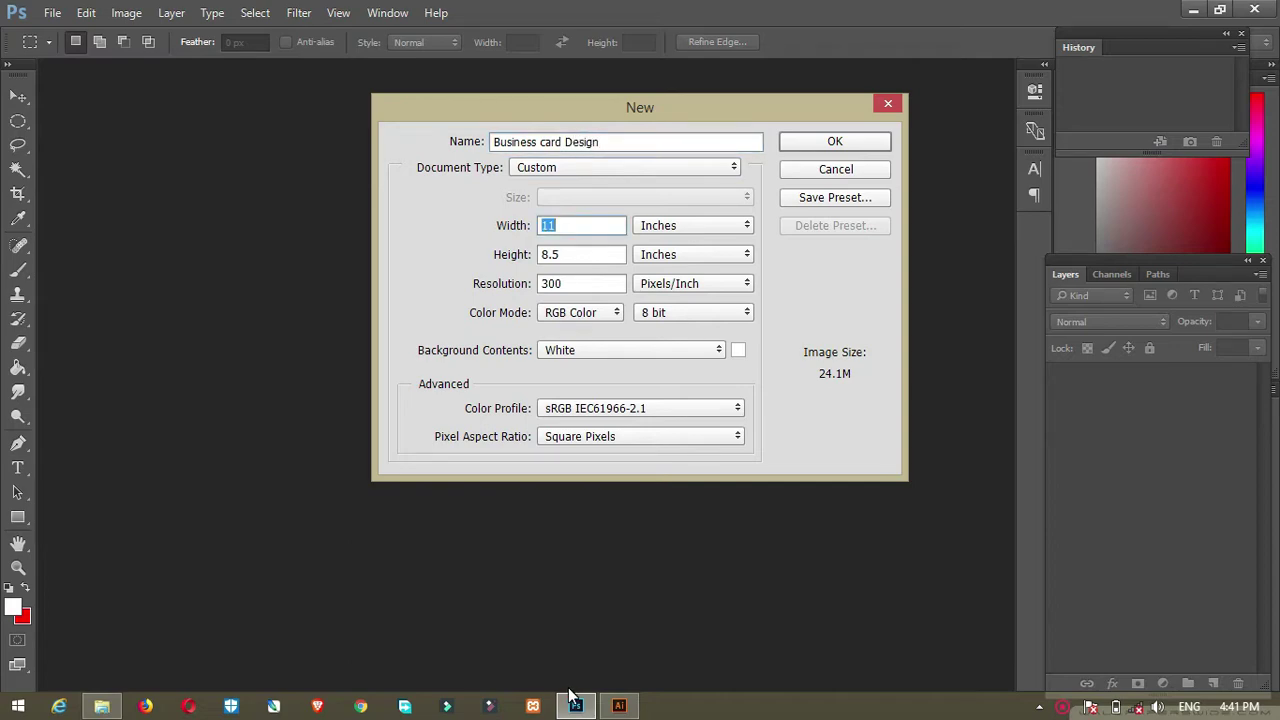
text(3.5)
key(Tab)
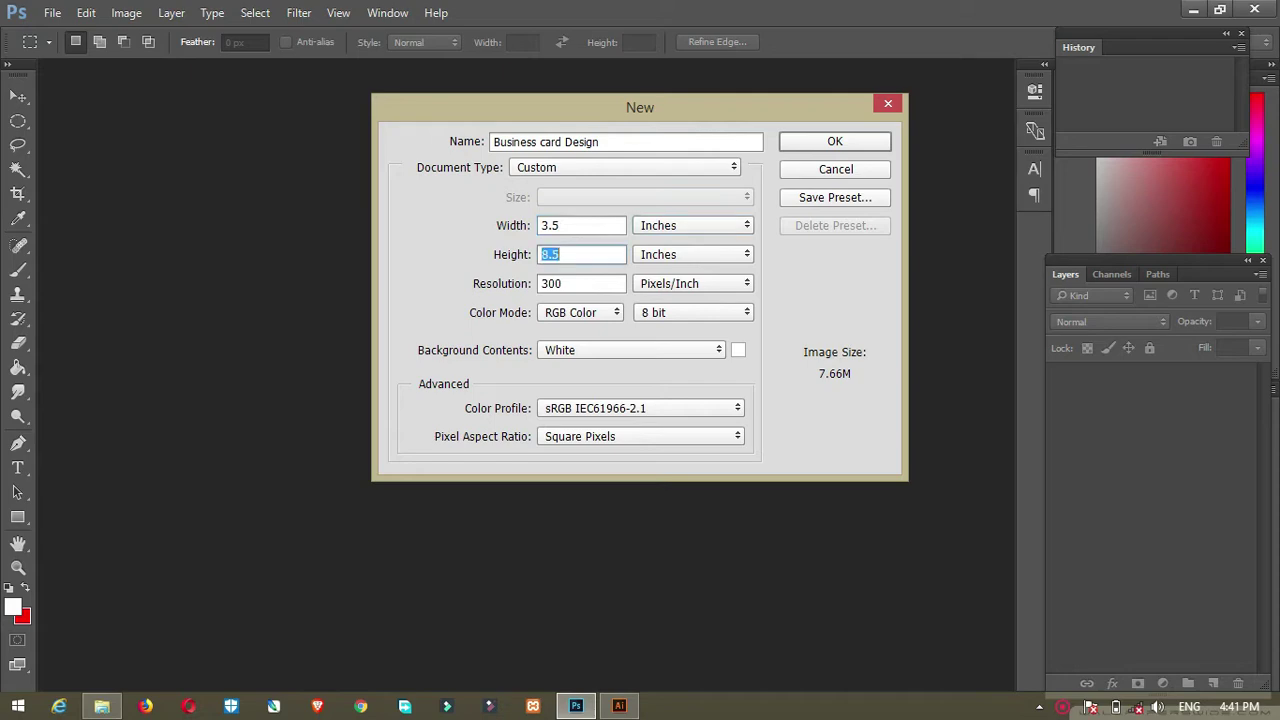
text(2.)
key(Tab)
key(Tab)
key(Tab)
key(Tab)
key(Tab)
key(Tab)
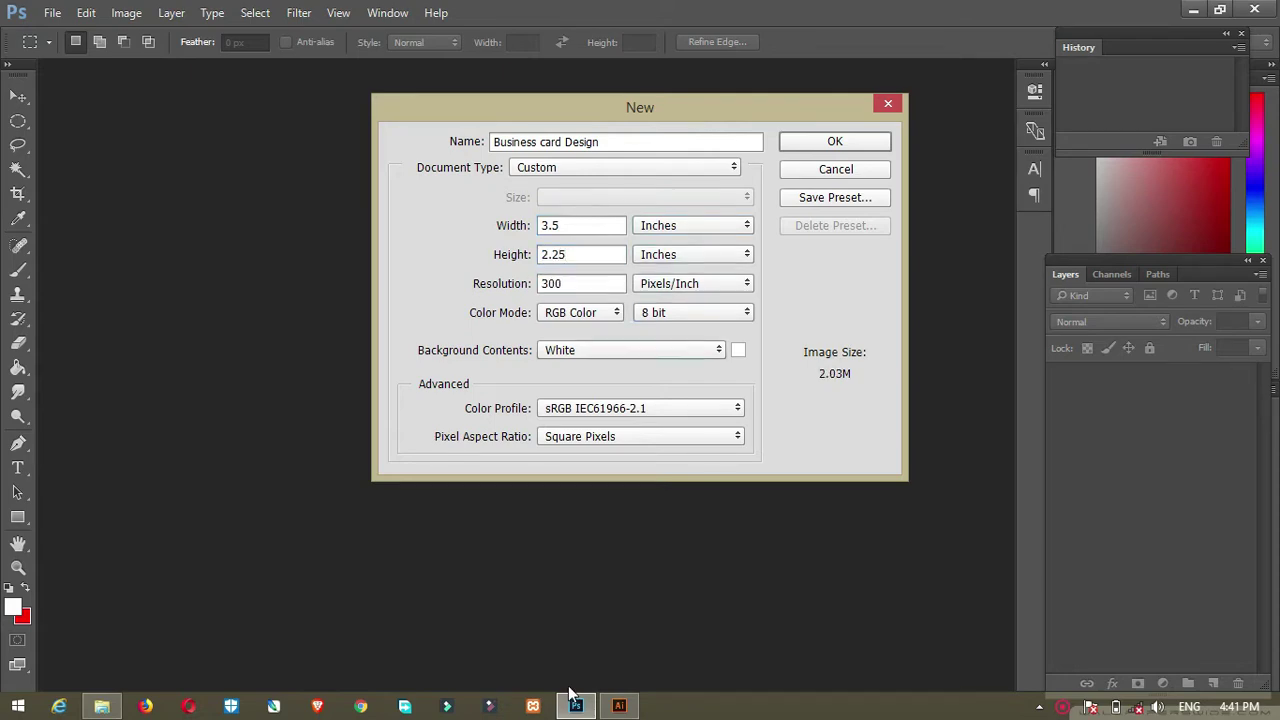
- Set the background contents to Transparent and create the document
key(Down)
key(Down)
key(Down)
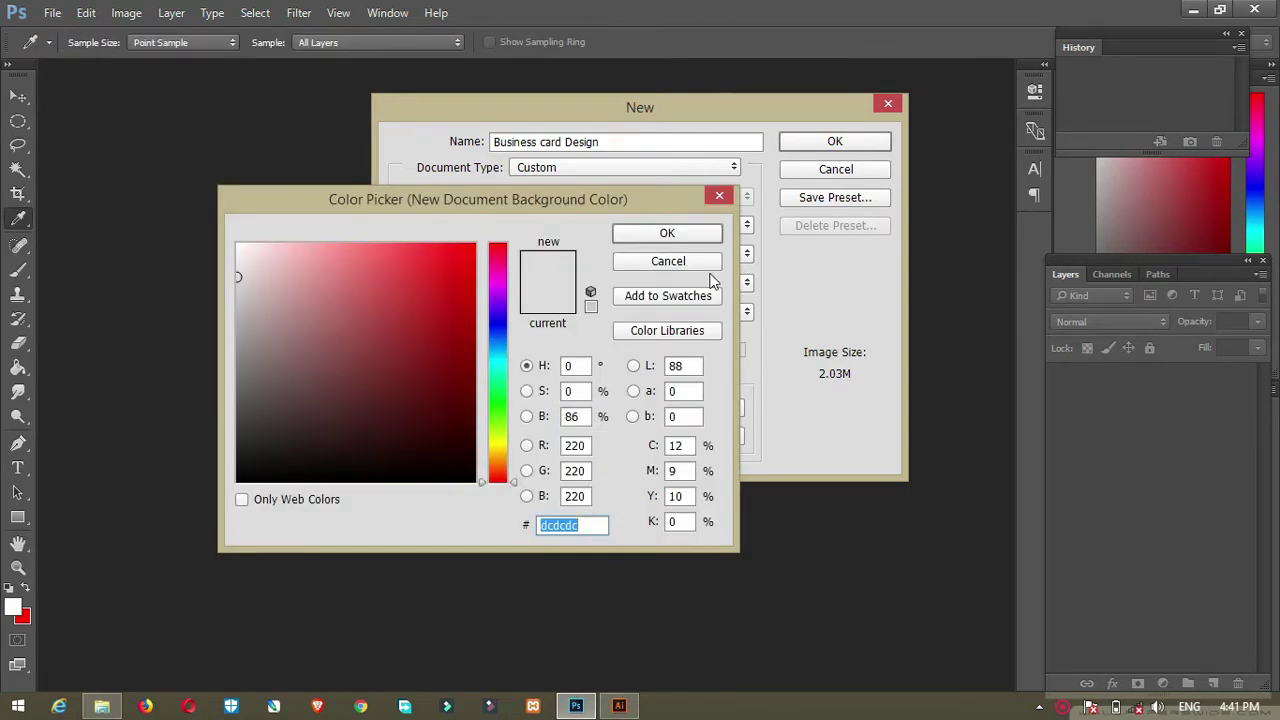
click(702, 265)
click(630, 350)
click(600, 391)
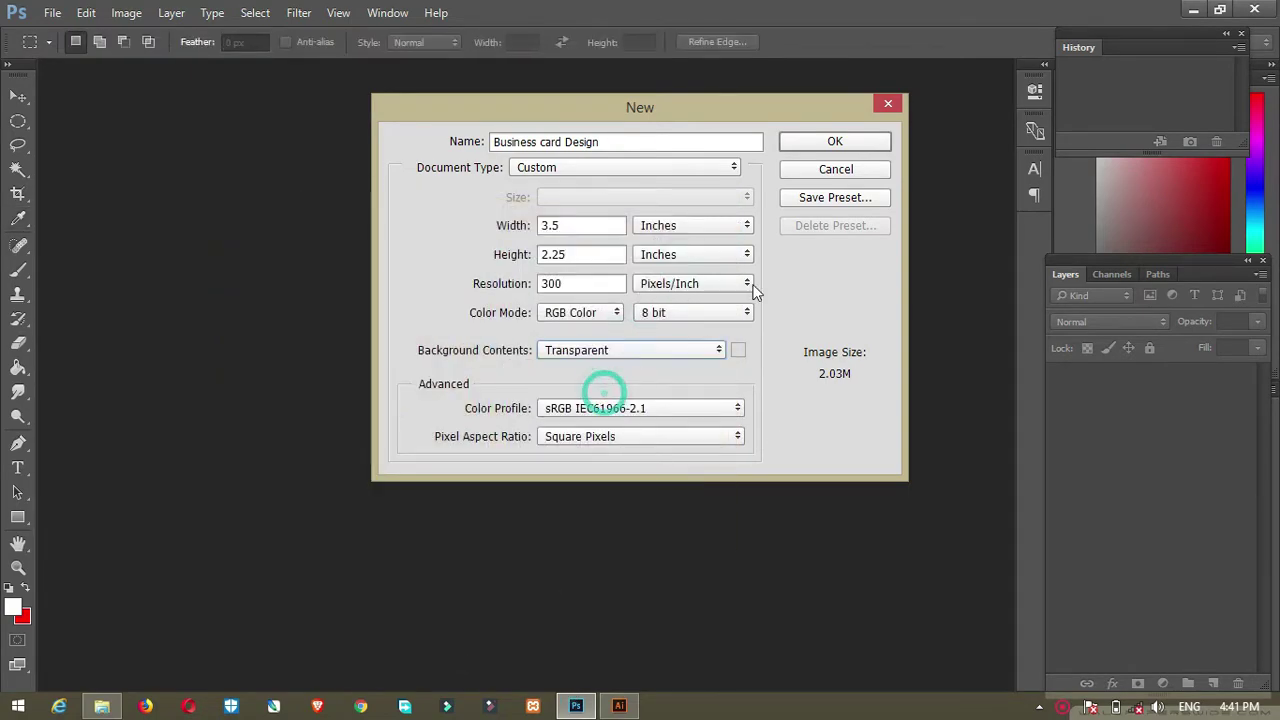
click(833, 145)
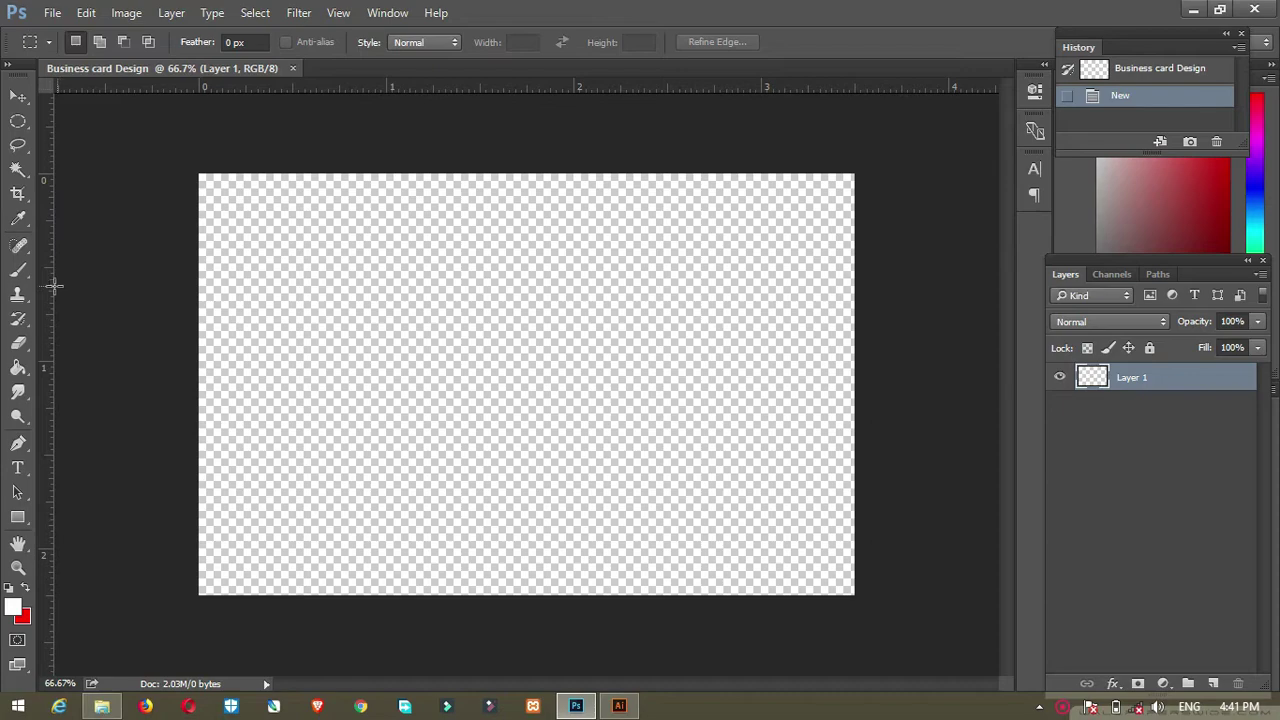
- Place two vertical and two horizontal guides just inside the canvas edges to mark the card's margins
drag(52, 286, 209, 305)
drag(286, 86, 284, 183)
drag(46, 289, 842, 300)
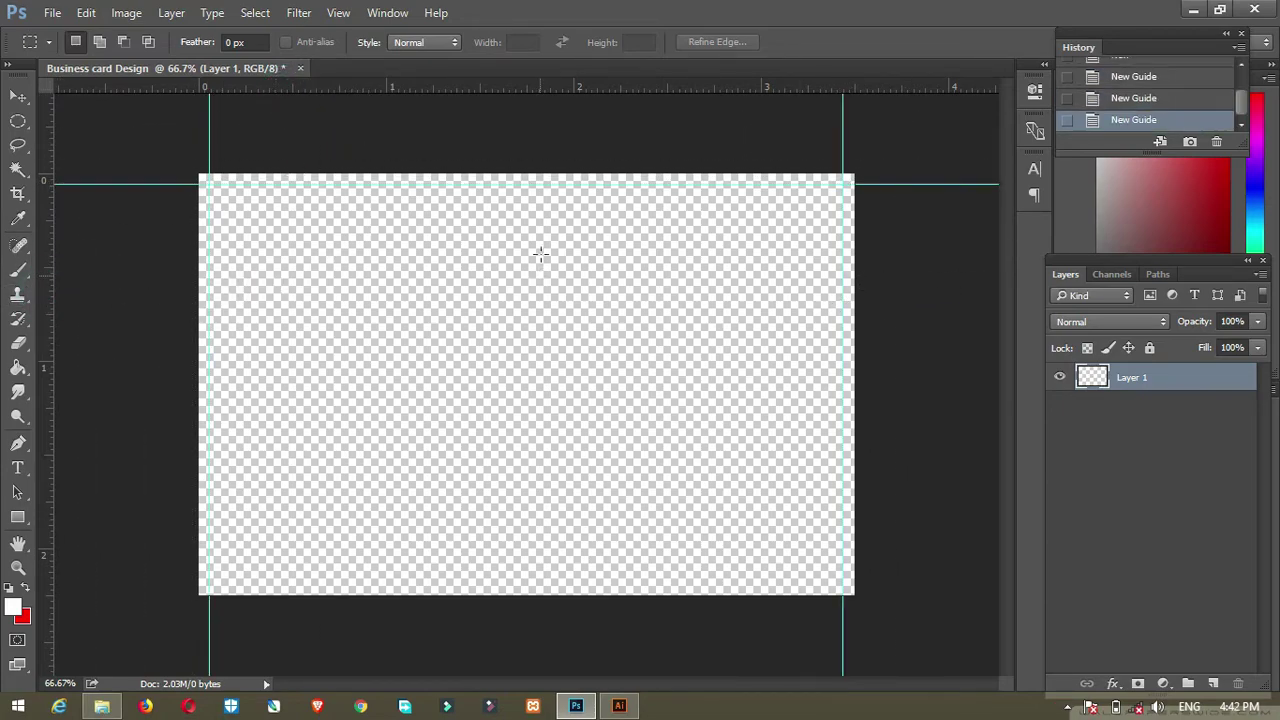
drag(491, 83, 454, 582)
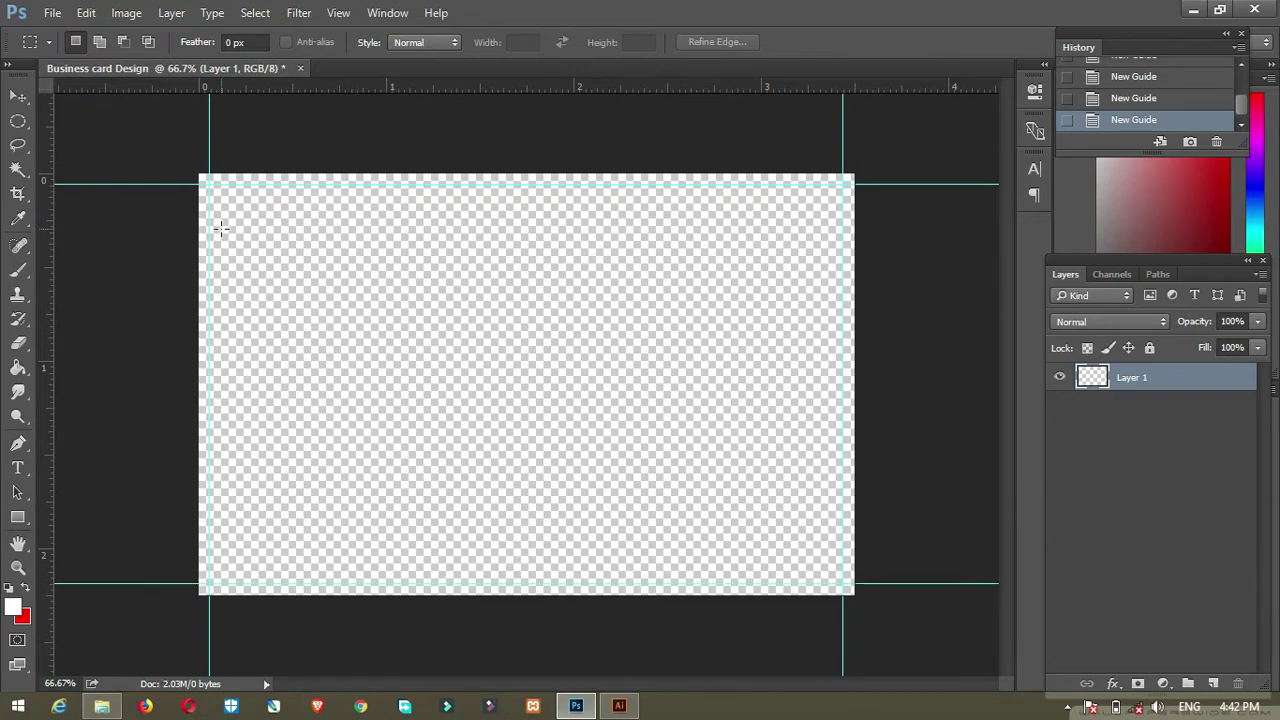
- Rename Layer 1 as "bg" with the Rectangle tool active
click(17, 517)
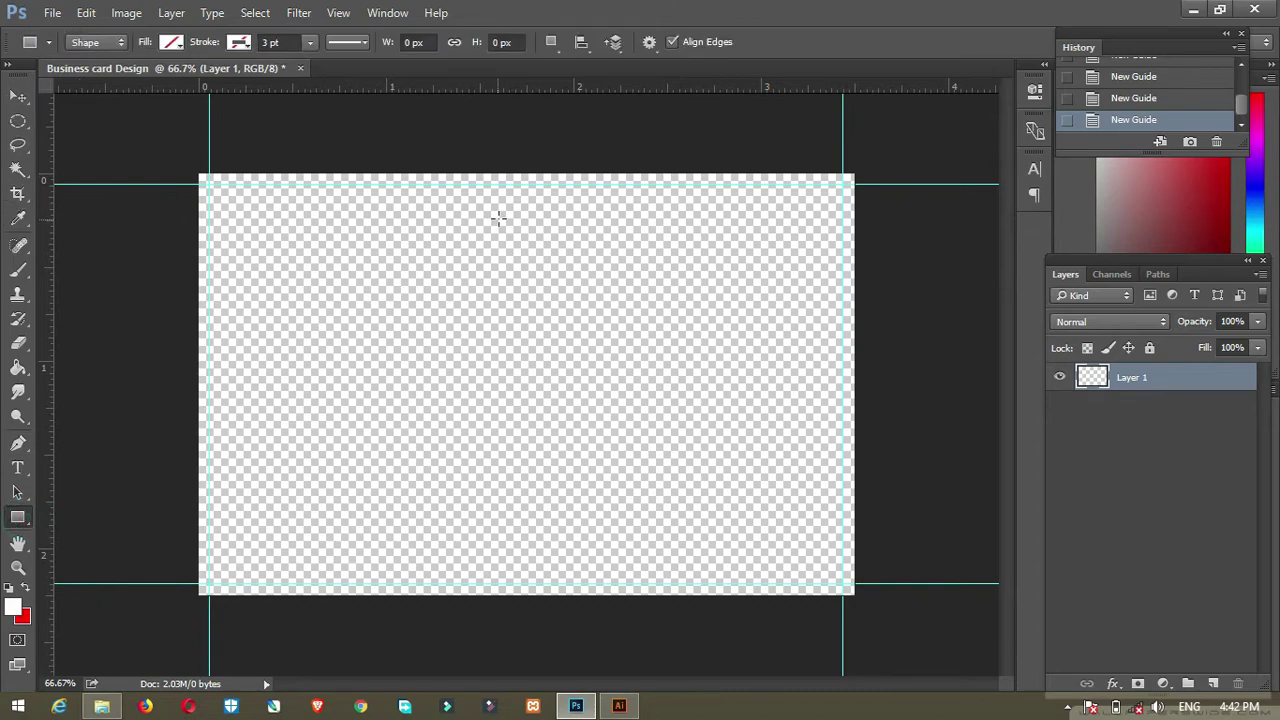
double_click(1131, 378)
text(bg)
key(Return)
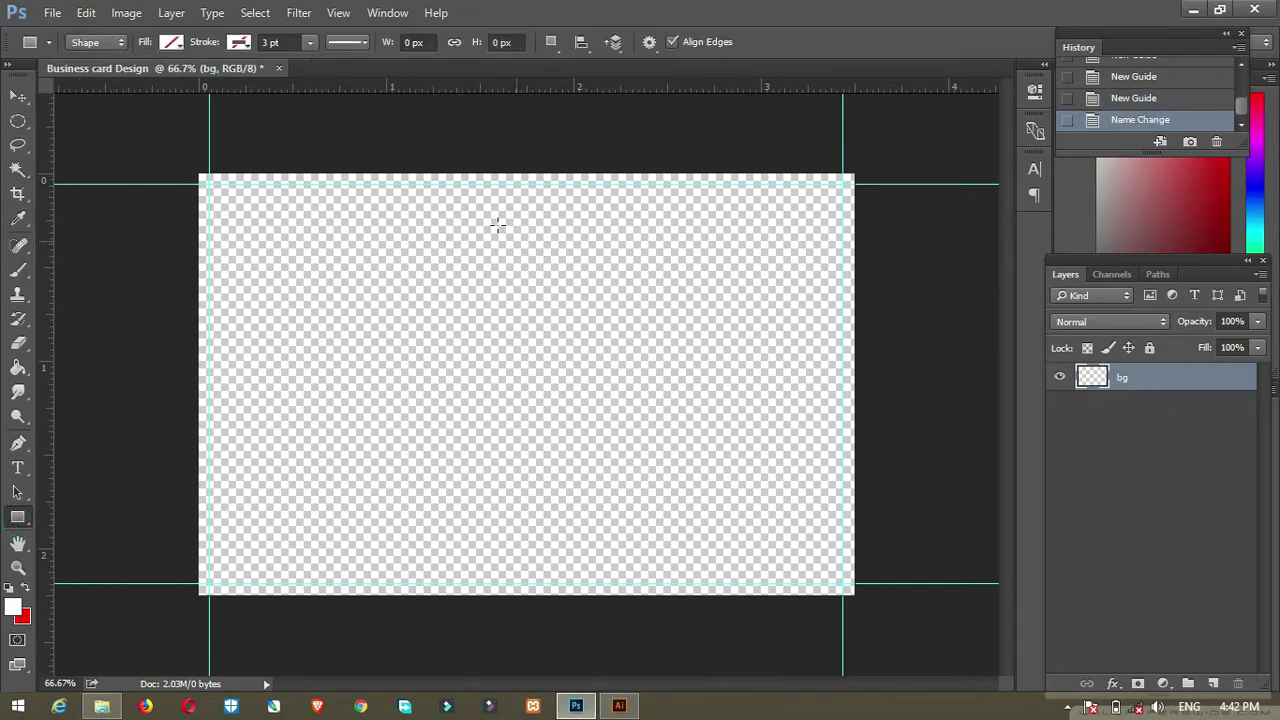
- Draw a full-height rectangle about 578 × 672 px over the right part of the canvas and fill it with dark red
drag(494, 175, 853, 592)
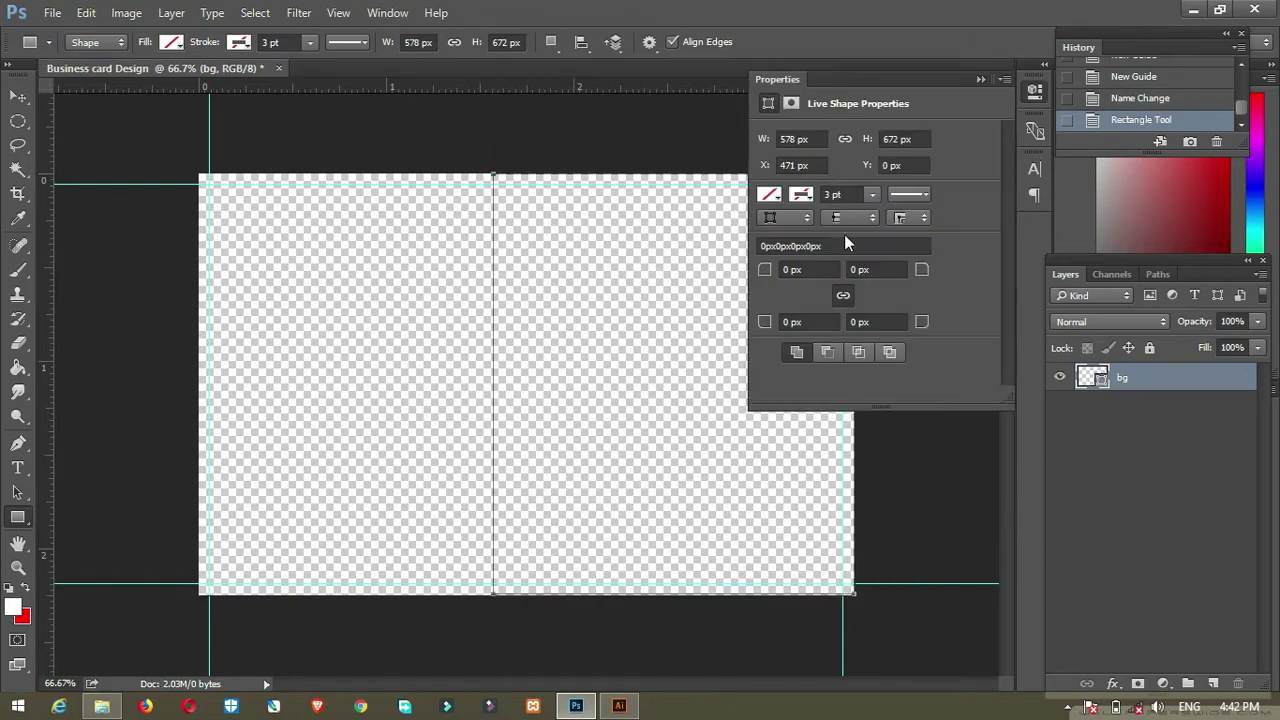
click(172, 42)
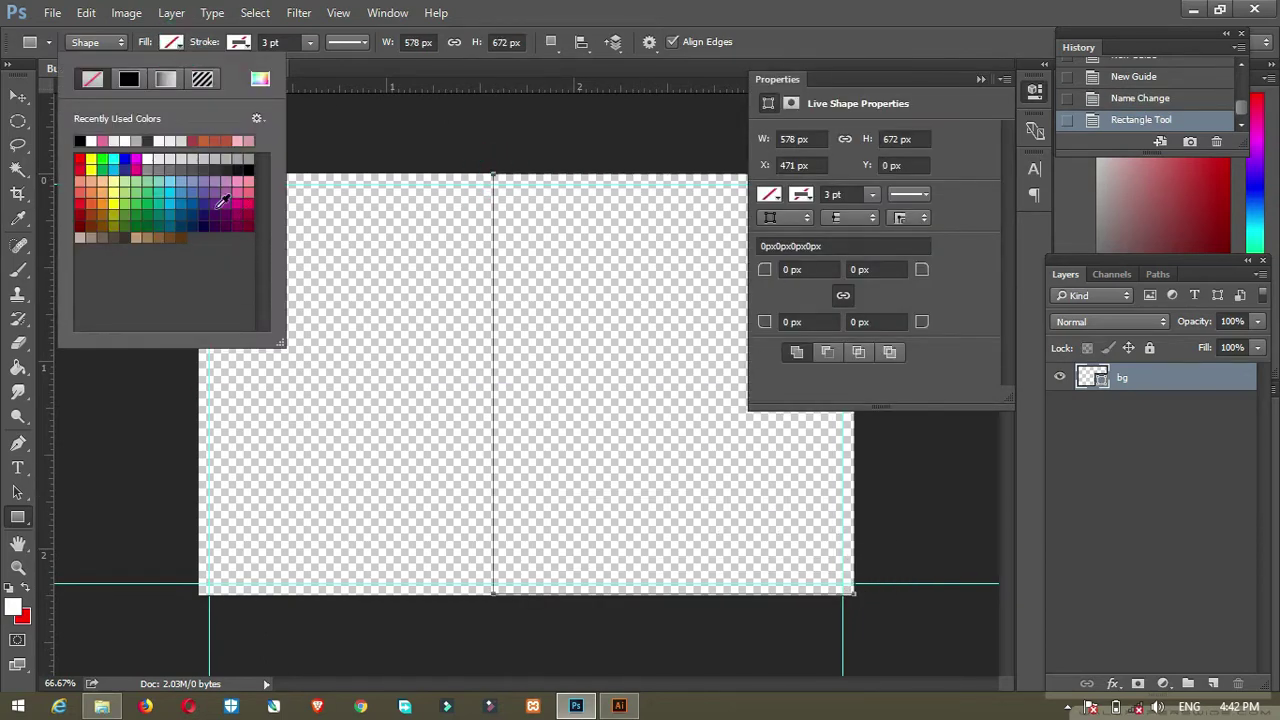
click(83, 209)
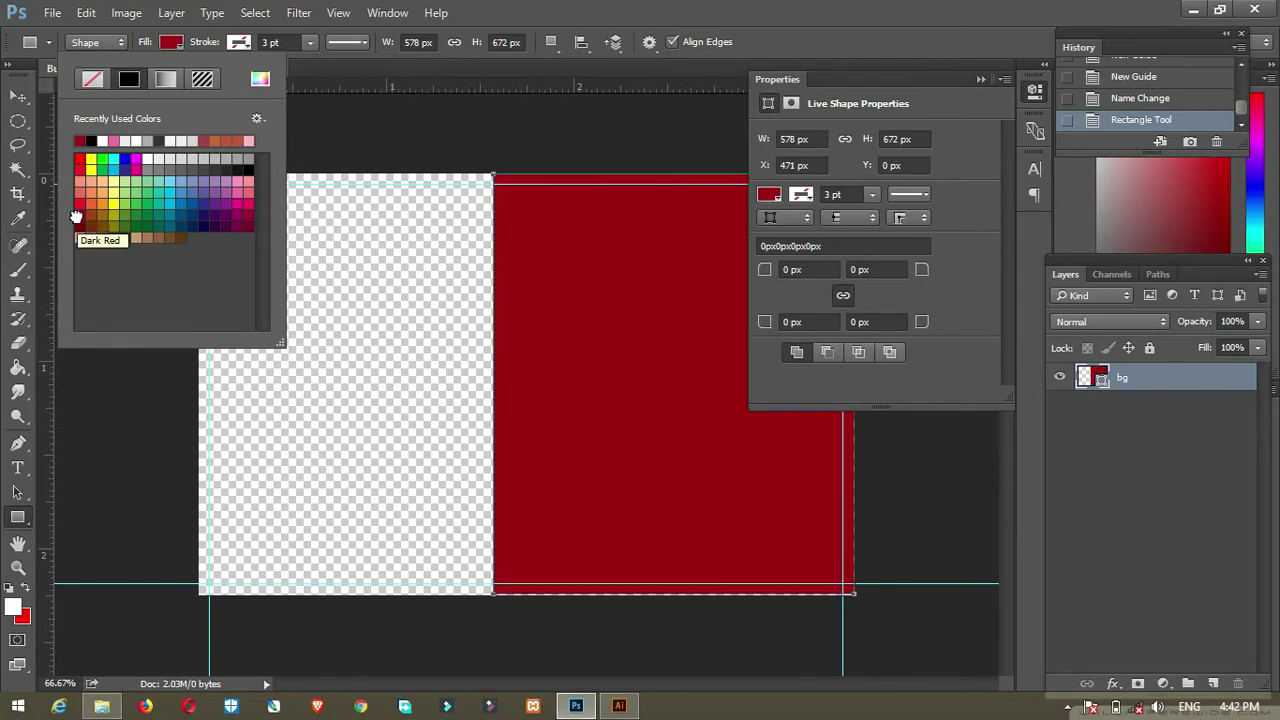
click(170, 44)
click(18, 96)
click(1128, 470)
click(1036, 92)
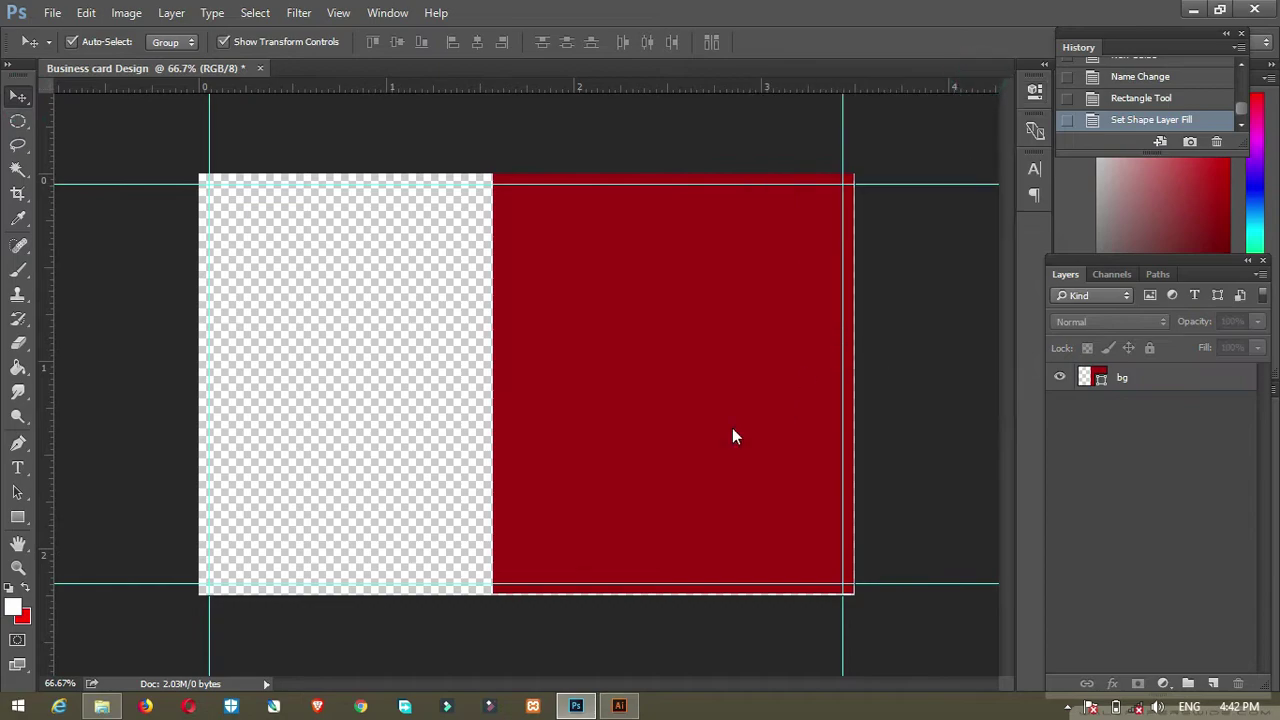
click(586, 457)
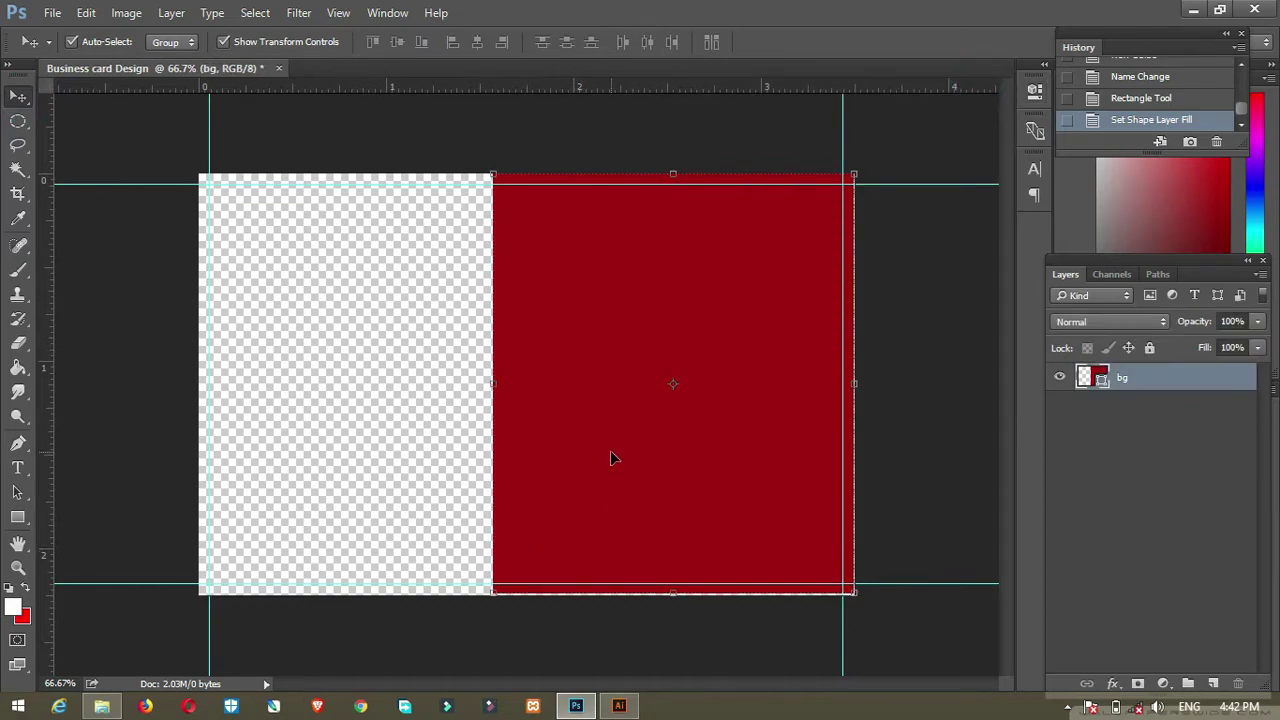
click(445, 320)
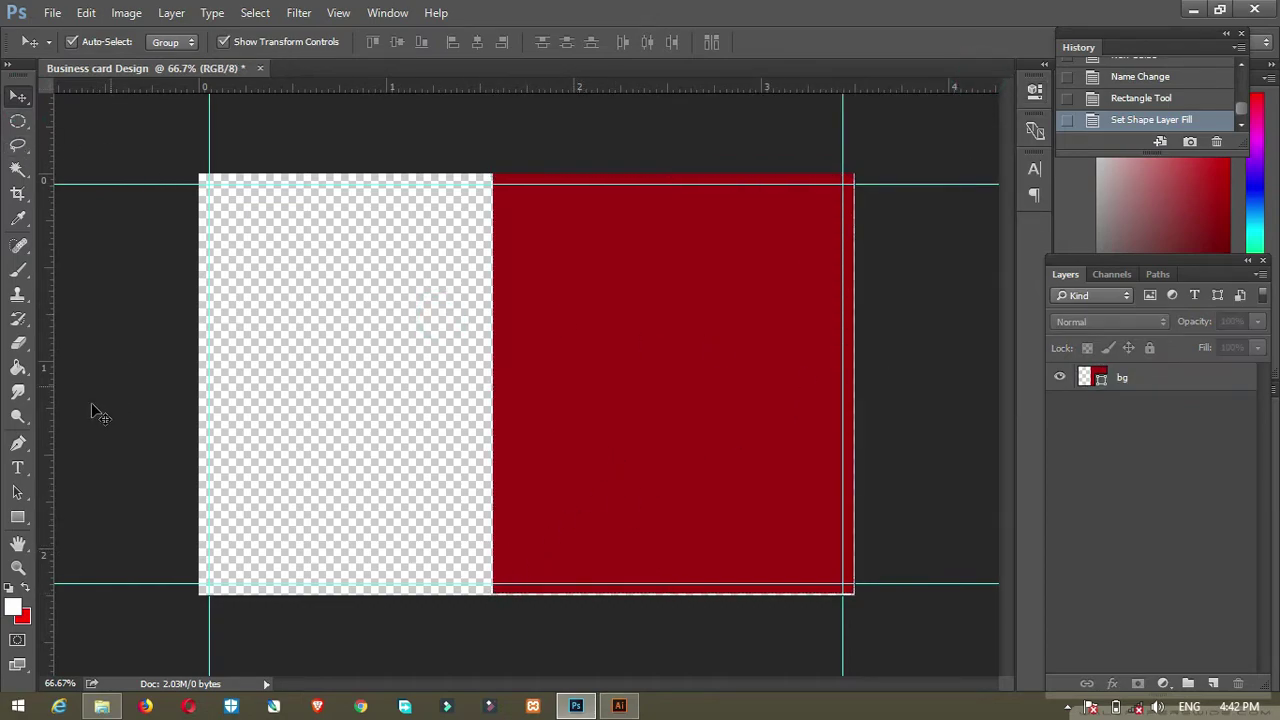
- Draw a full-height rectangle about 566 × 675 px over the left part of the canvas and fill it with dark grey
click(18, 517)
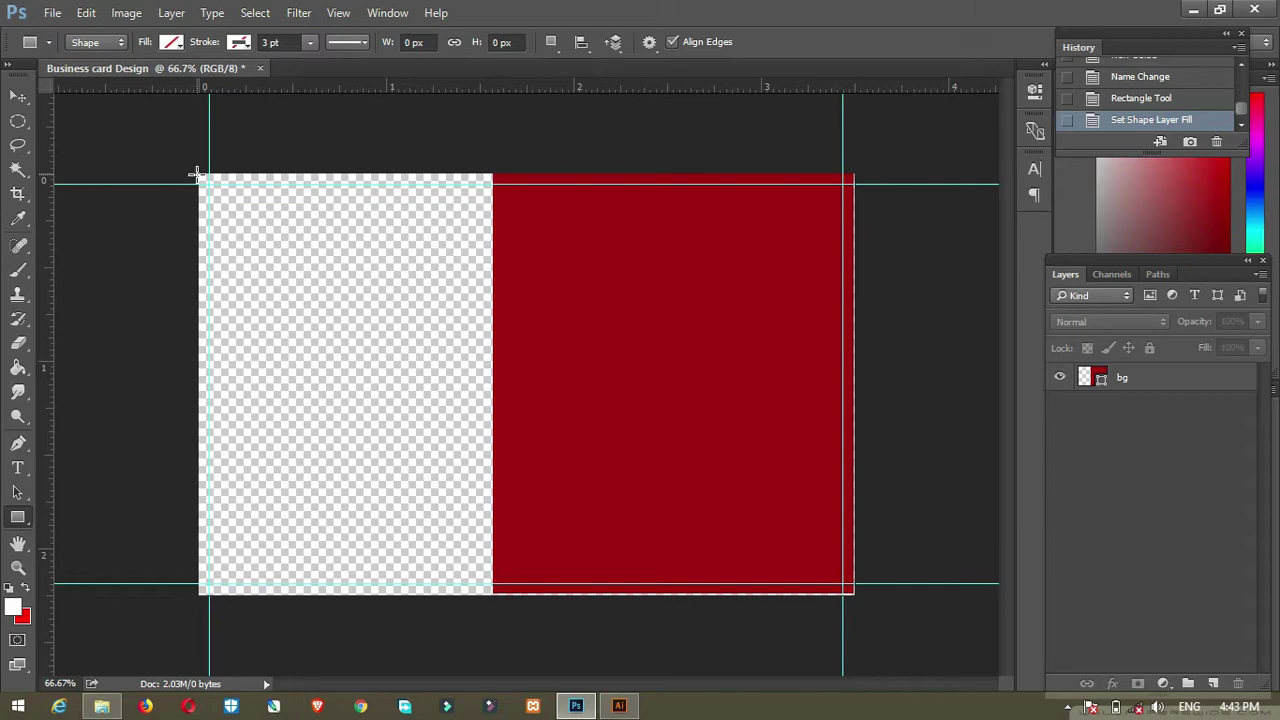
drag(198, 177, 551, 594)
click(181, 45)
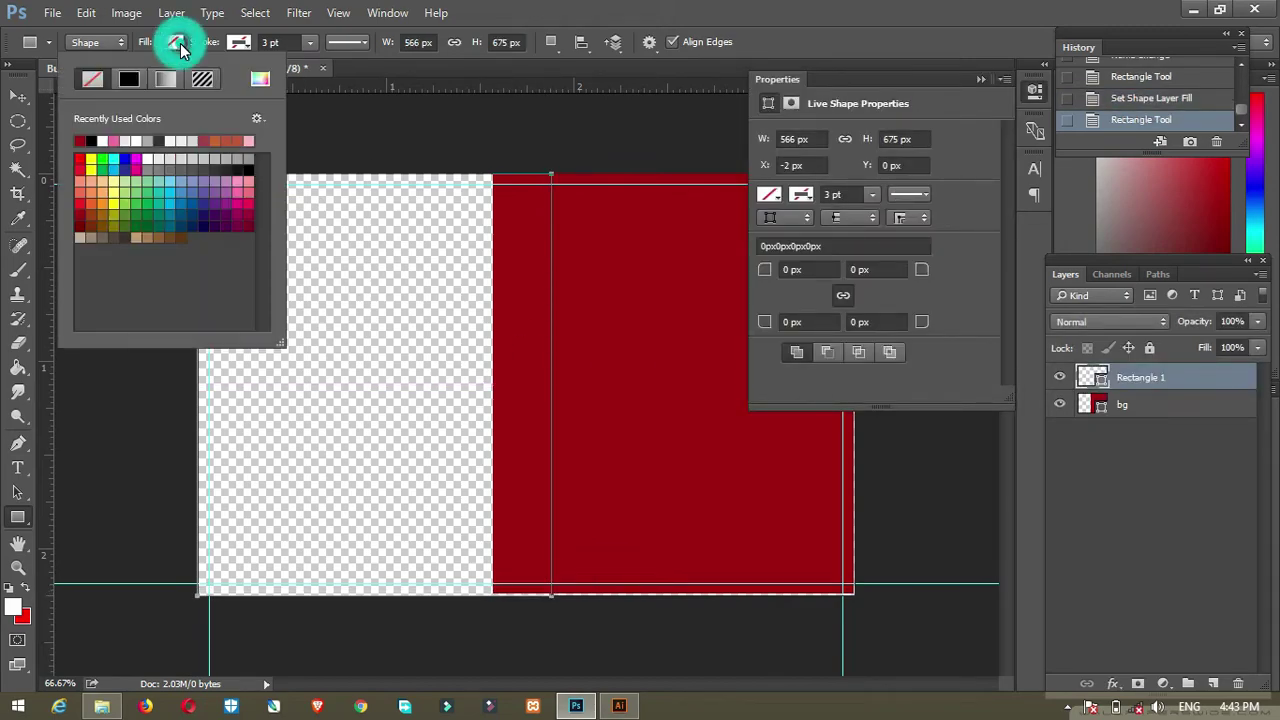
click(236, 170)
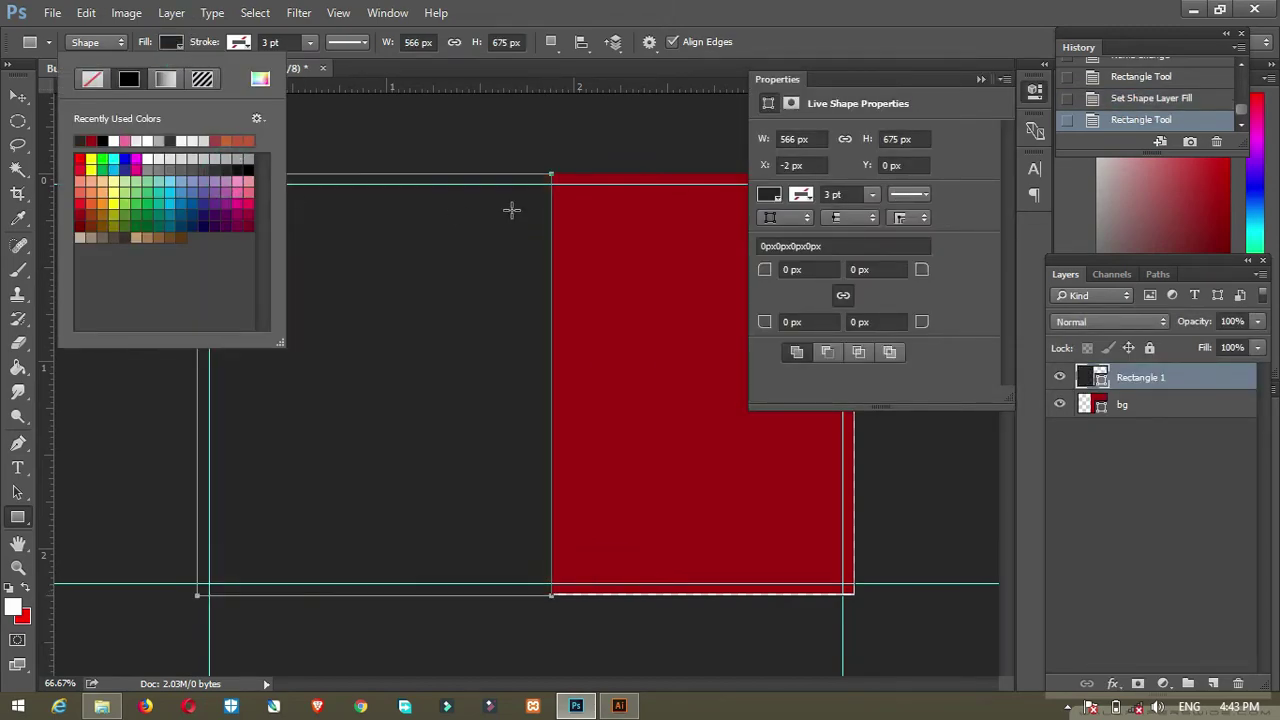
- Slant the grey rectangle's right edge by moving its top-right corner inward to where the red rectangle begins, about 7.84°
key(v)
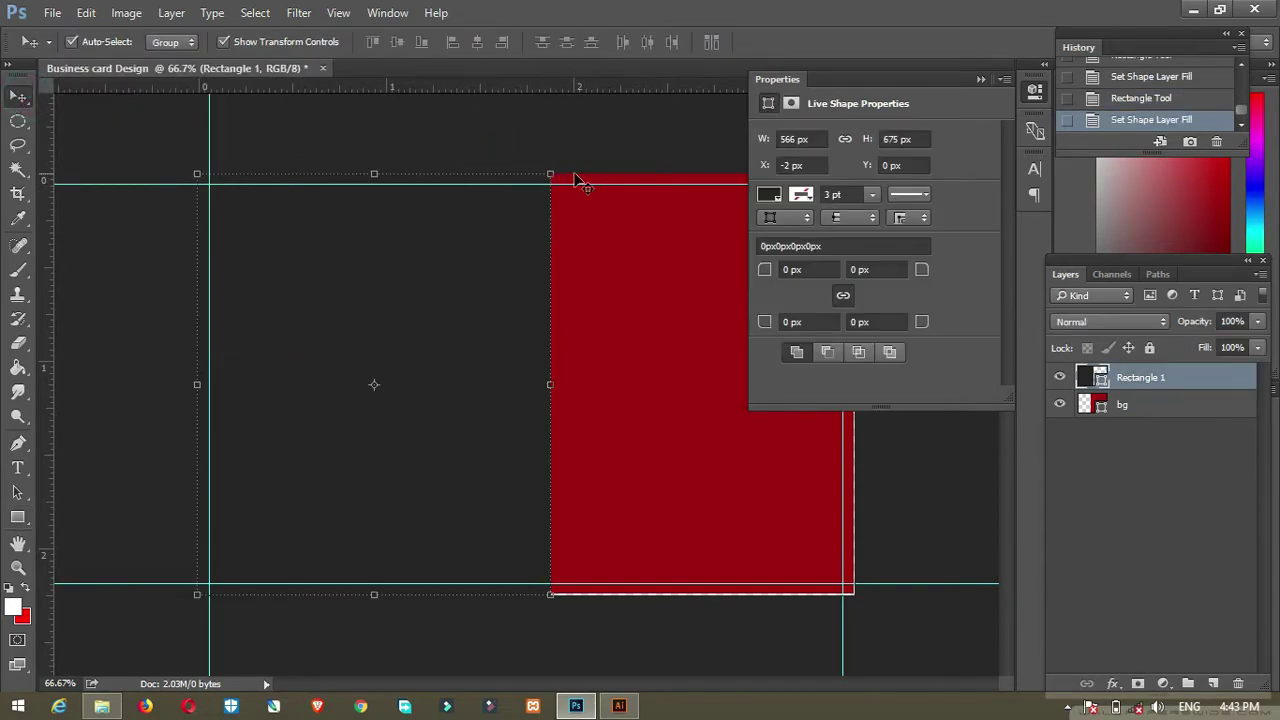
drag(553, 178, 493, 178)
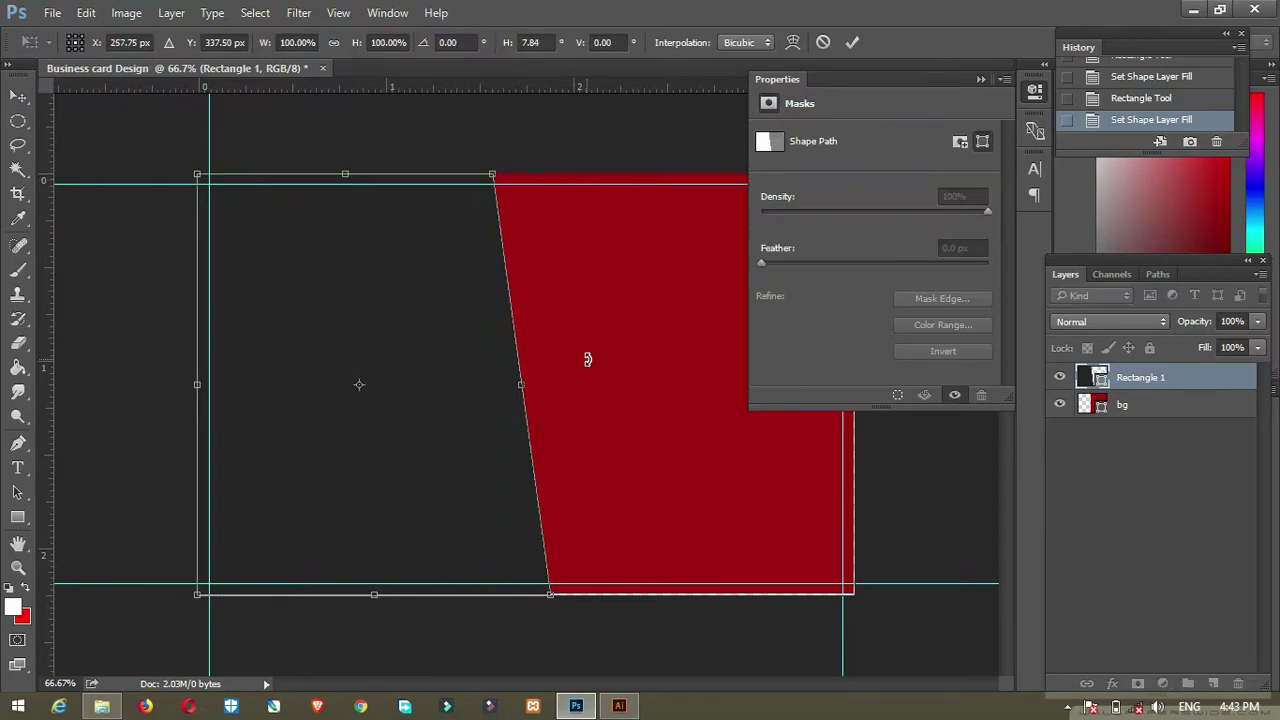
key(Return)
- Slant the red rectangle's left edge about 7.8° to match the grey shape and nudge it right to open a narrow diagonal gap
click(607, 329)
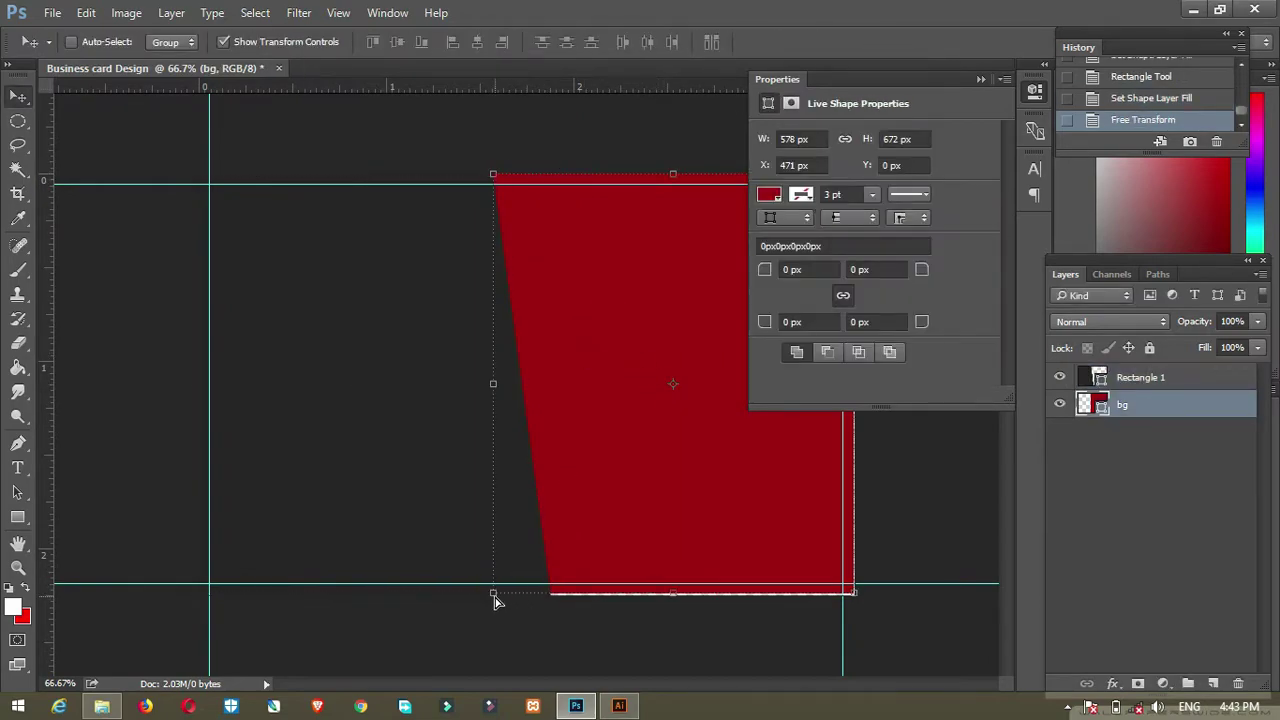
drag(494, 596, 548, 598)
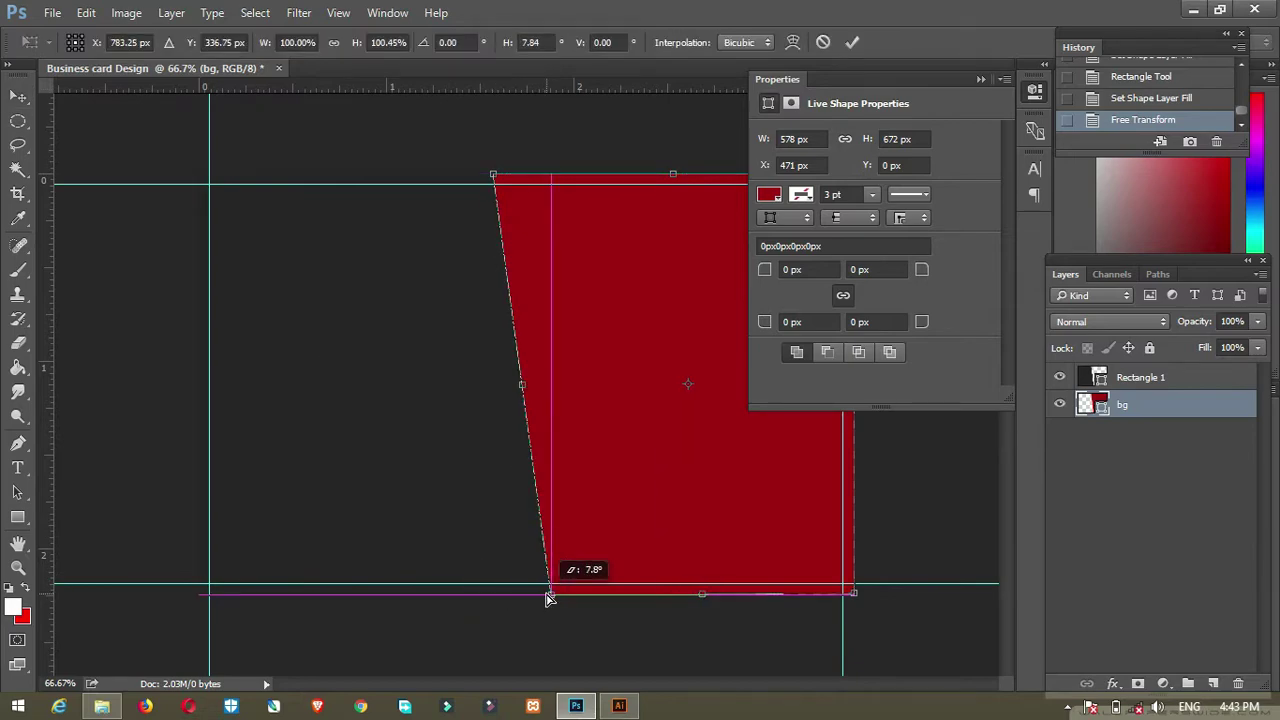
key(Right)
key(Right)
key(Right)
key(Right)
key(Right)
key(Right)
key(Right)
key(Right)
key(Right)
key(Right)
key(Right)
key(Right)
key(Right)
key(Right)
key(Right)
key(Right)
key(Right)
key(Right)
key(Right)
key(Right)
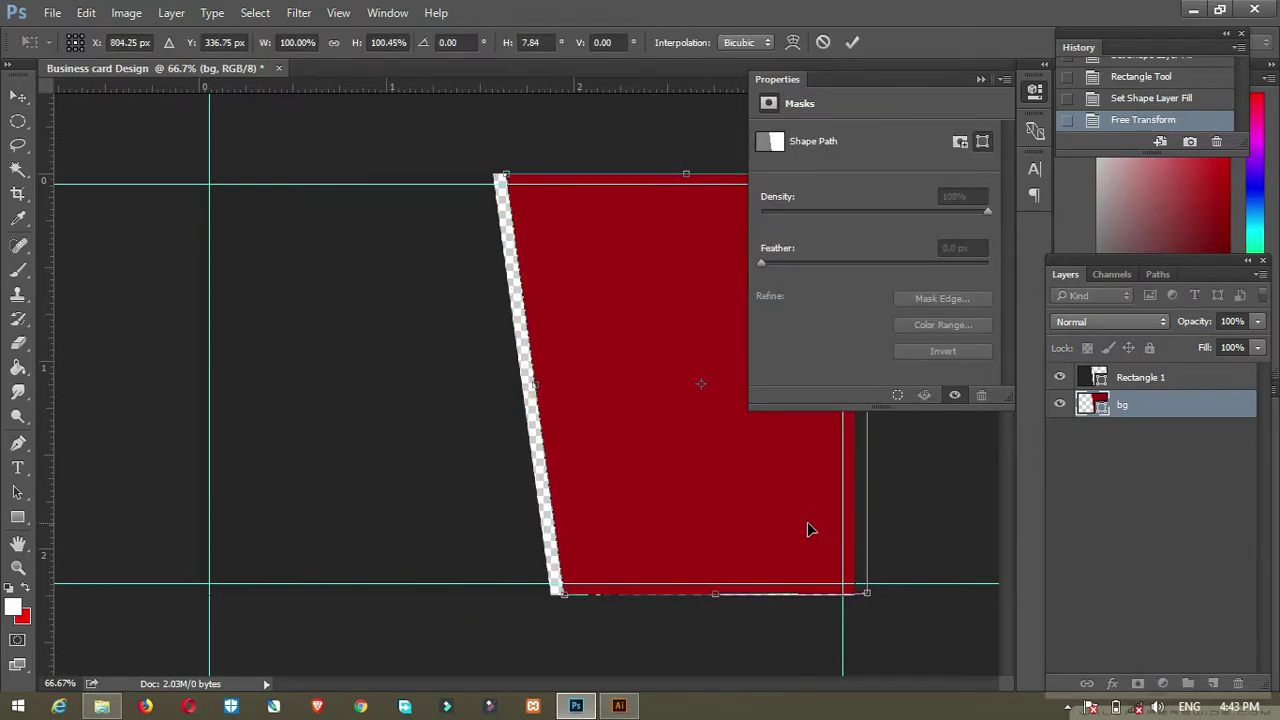
- Rename the red shape's layer as "red" and the Rectangle 1 layer as "grey"
click(1127, 405)
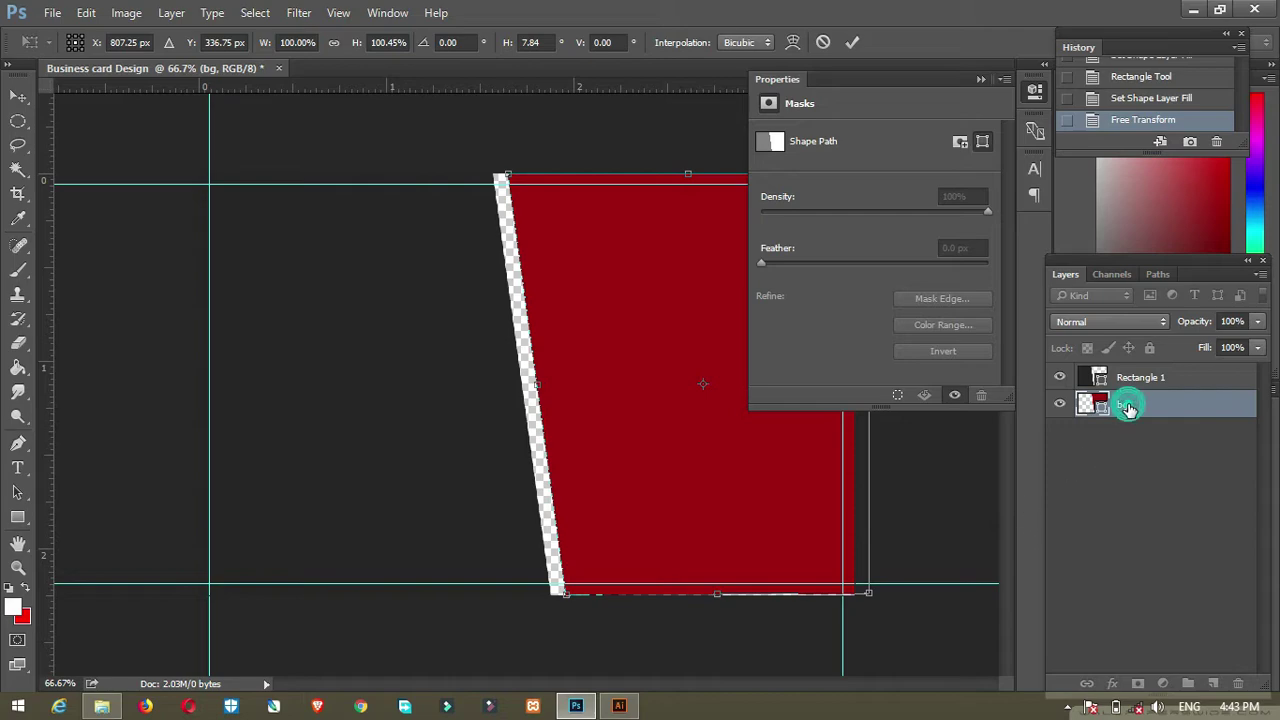
double_click(1123, 404)
text(red)
key(Return)
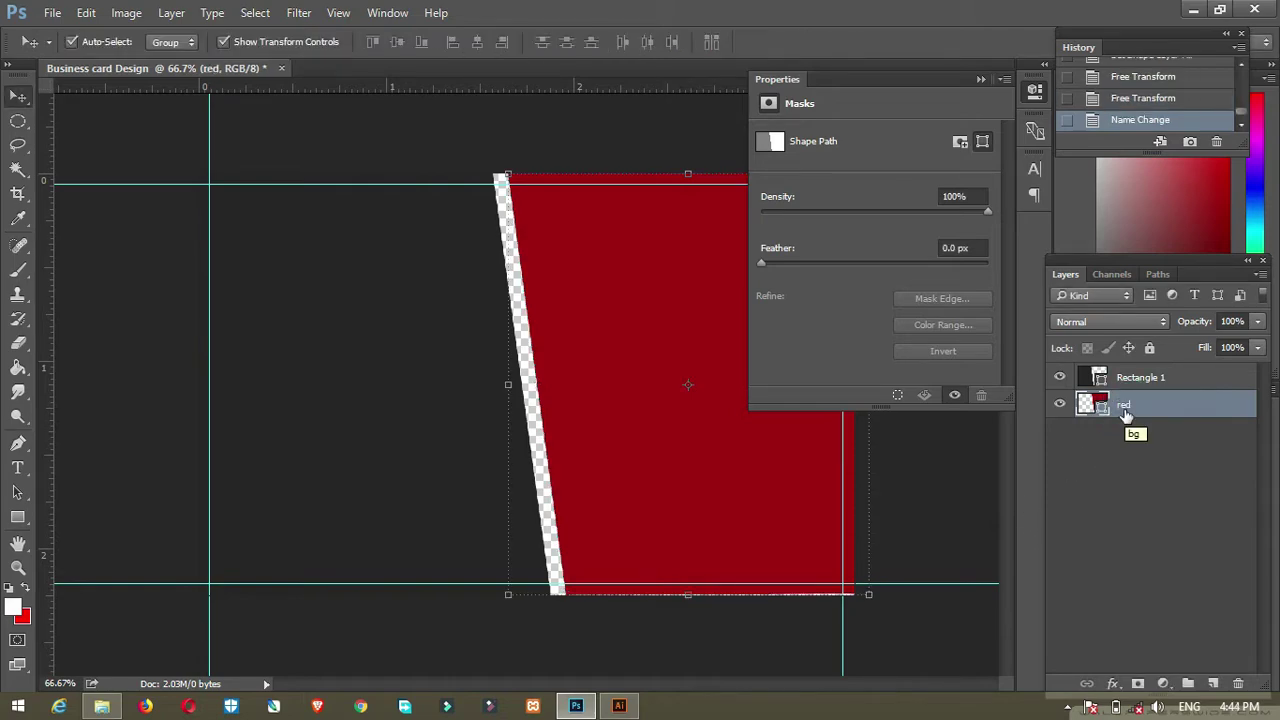
double_click(1140, 377)
text(grey)
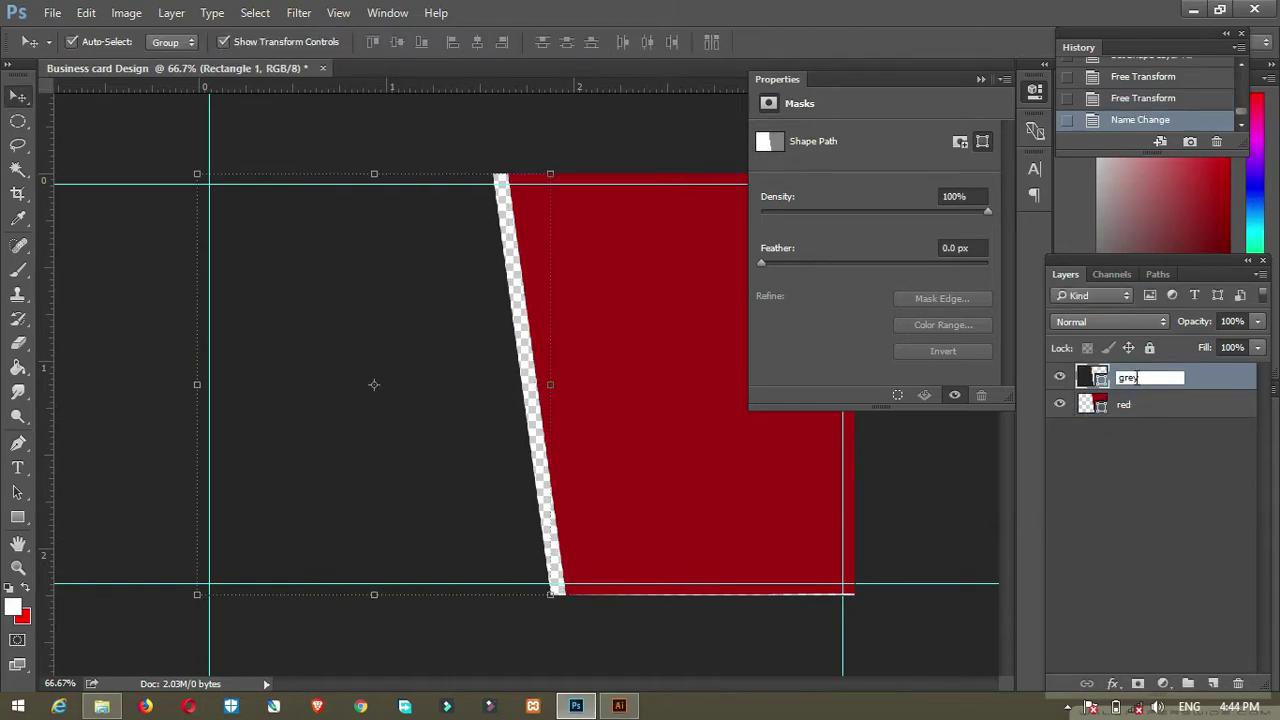
key(Return)
- Add a new layer below the red layer and name it "bg"
click(1132, 404)
click(1213, 683)
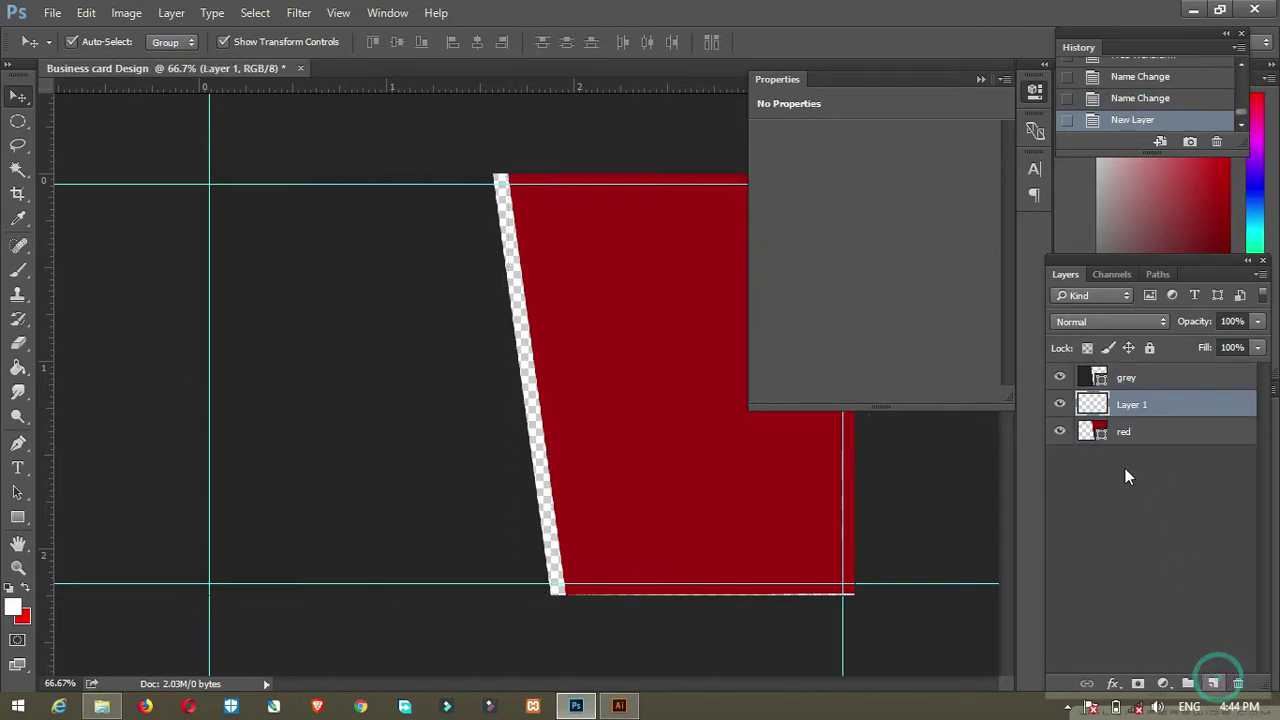
drag(1130, 404, 1125, 454)
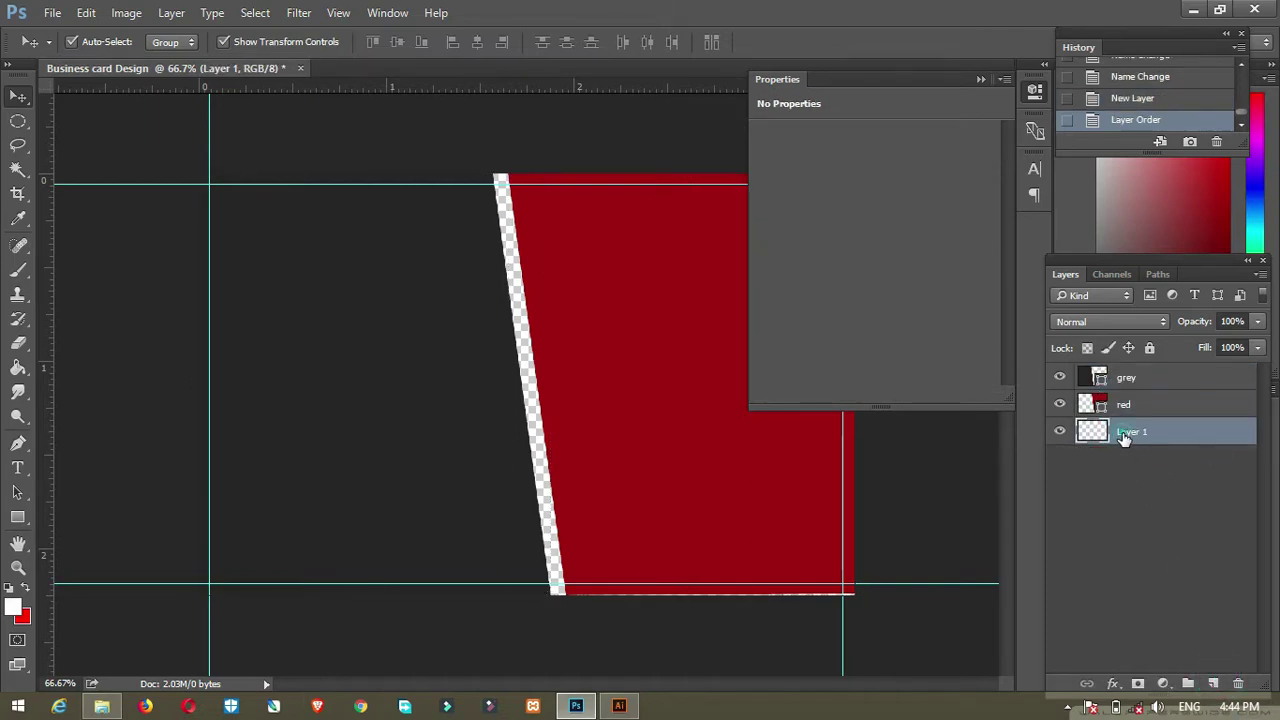
double_click(1124, 432)
text(bg)
key(Return)
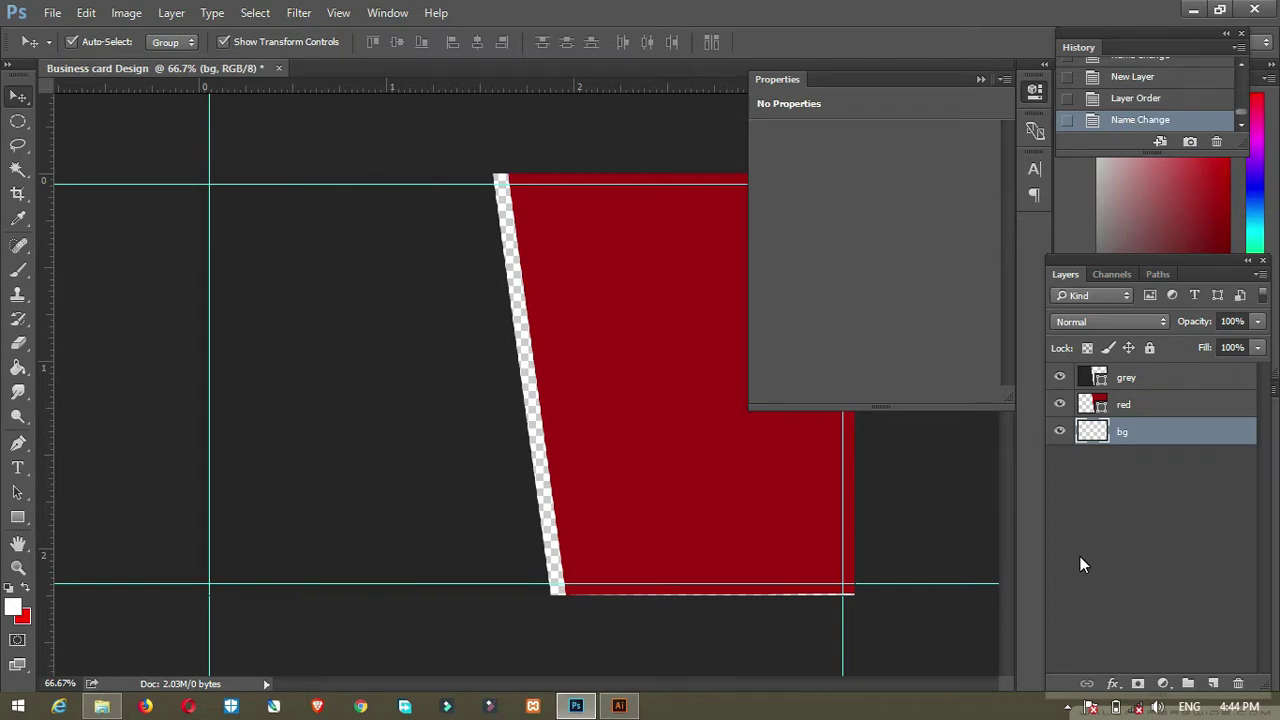
- Nudge the grey shape left to widen the diagonal gap between it and the red shape
click(364, 460)
key(Left)
key(Left)
key(Left)
key(Left)
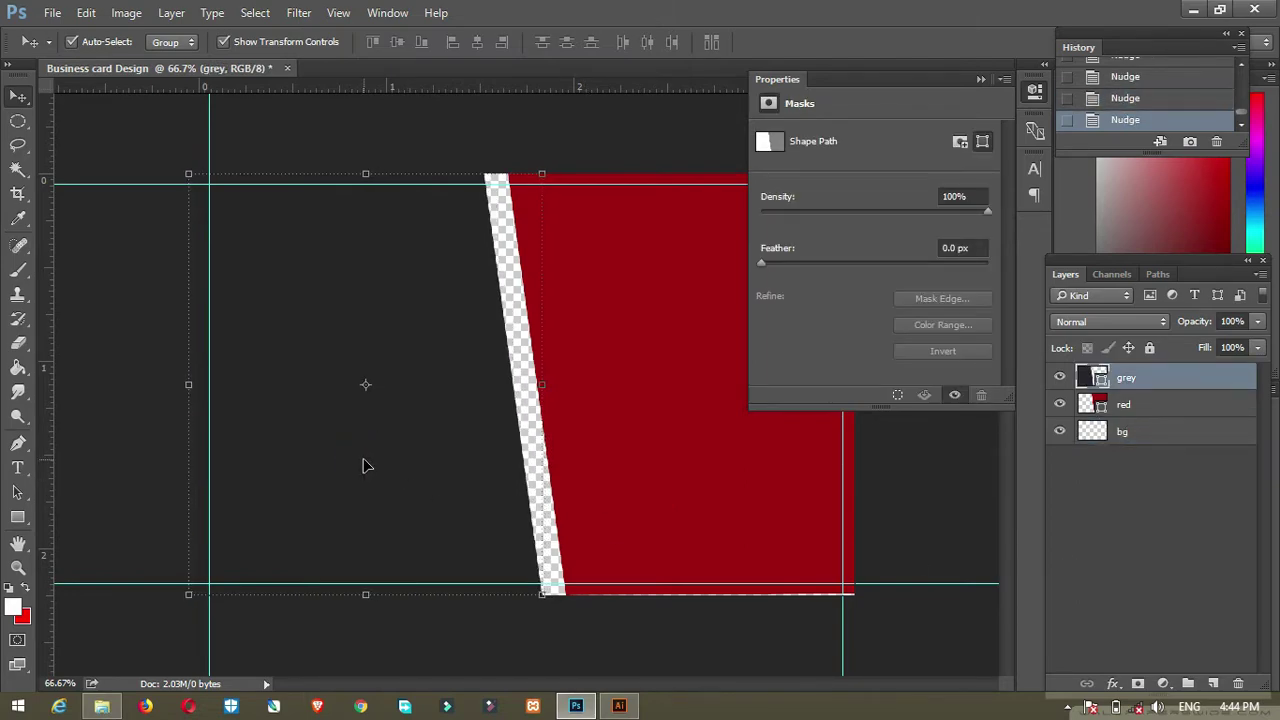
key(Left)
key(Left)
key(Left)
key(Left)
key(Left)
key(Left)
key(Left)
key(Left)
key(Left)
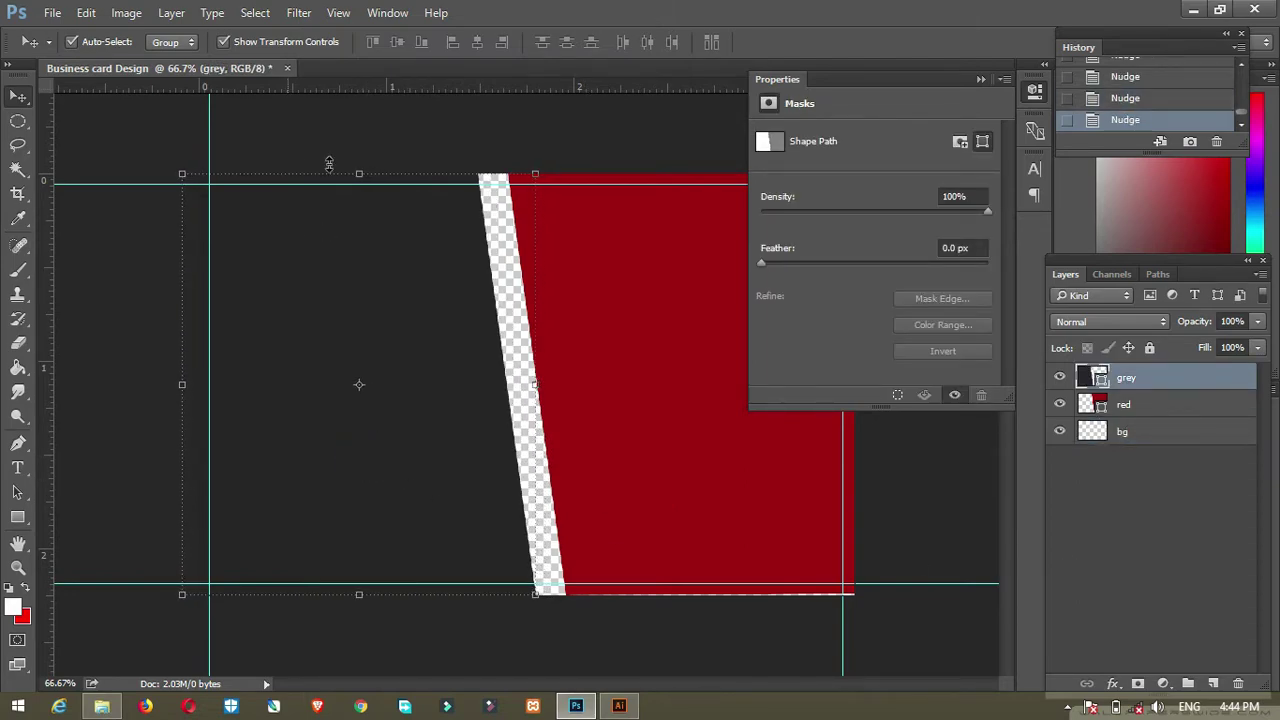
- Fill the bg layer with black so the diagonal gap between the grey and red shapes becomes a black stripe
click(384, 138)
click(1160, 430)
key(g)
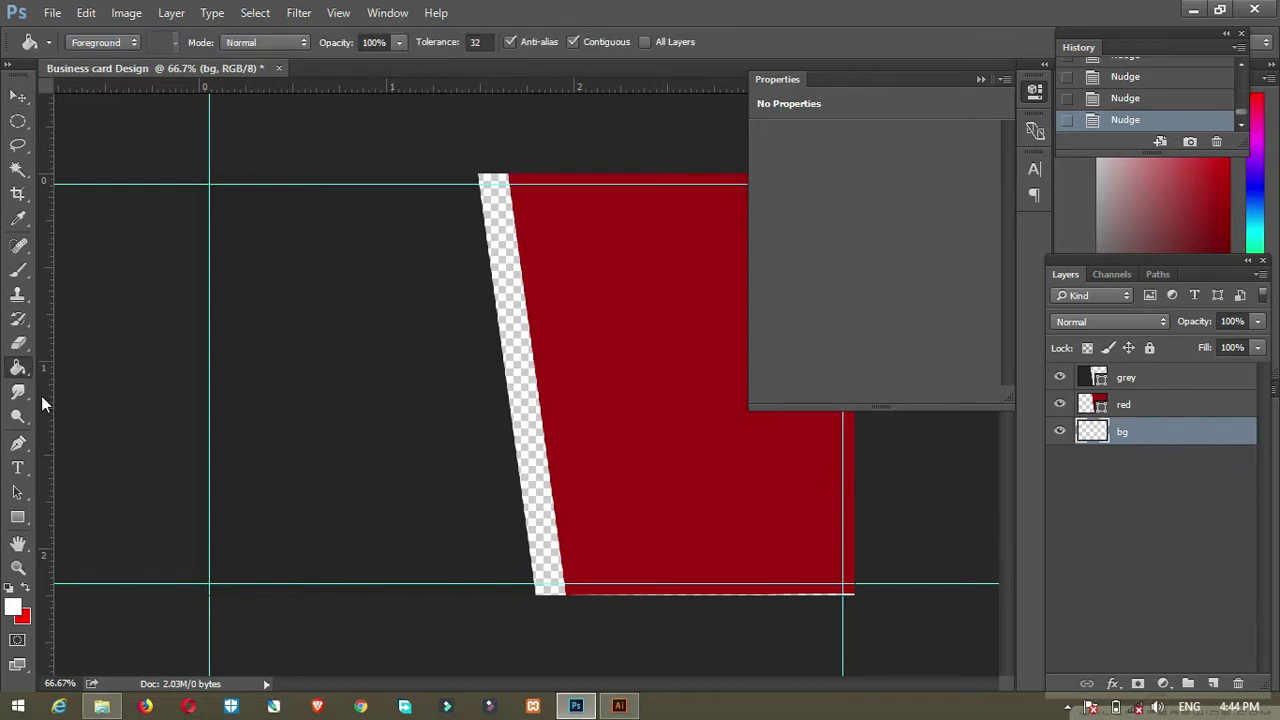
click(14, 612)
click(410, 448)
click(289, 565)
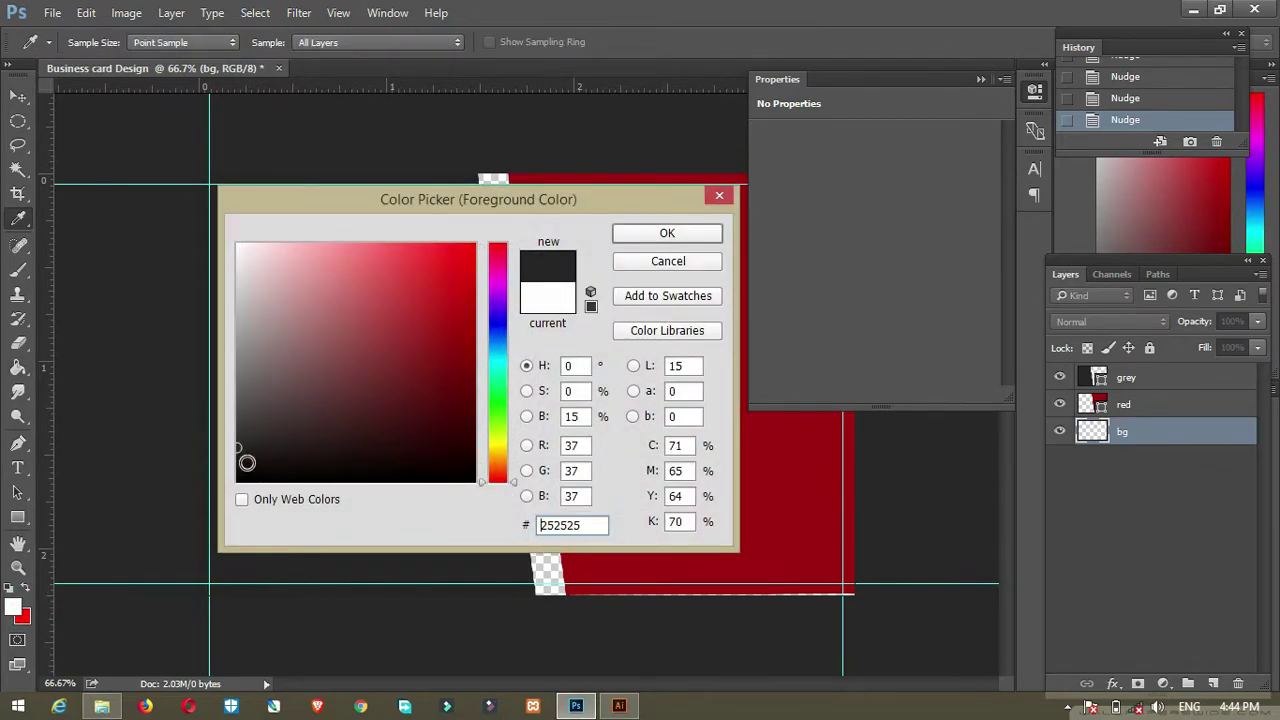
click(240, 478)
click(667, 233)
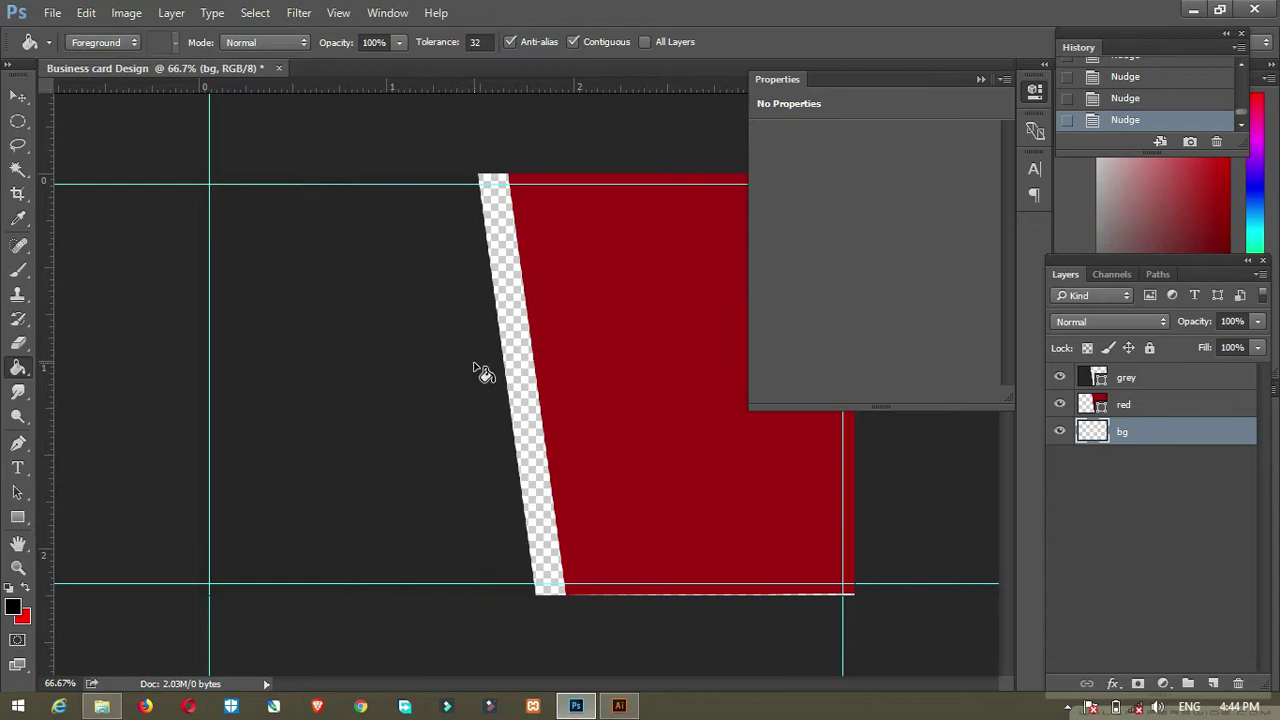
click(501, 338)
click(18, 95)
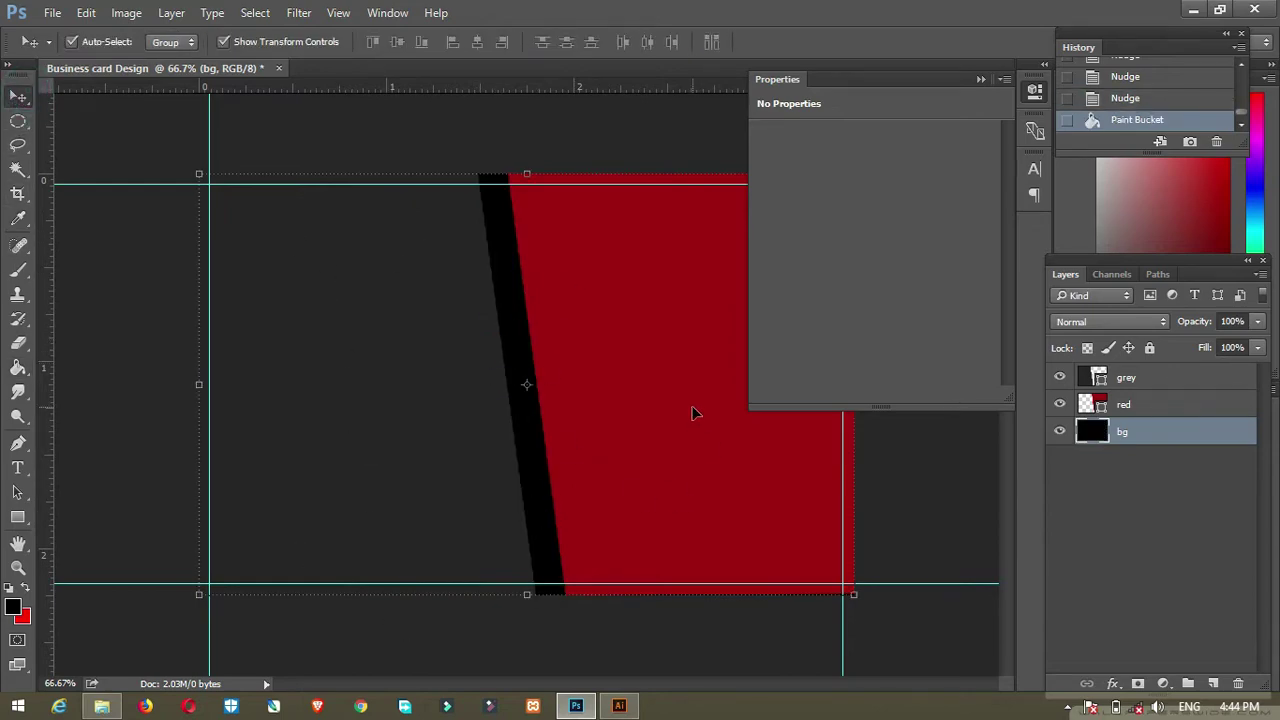
- Draw a white rectangle about 542 × 96 px across the upper part of the red shape, layered directly above red
click(18, 517)
click(980, 80)
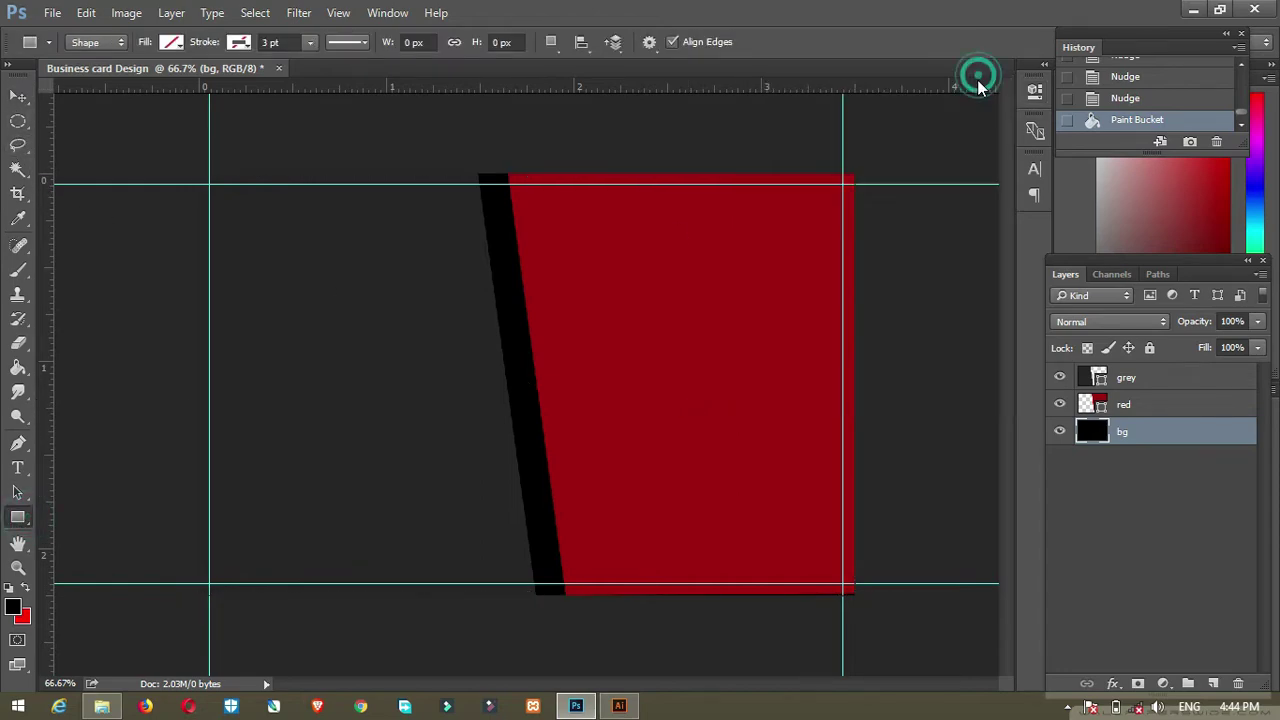
click(1158, 379)
click(1127, 407)
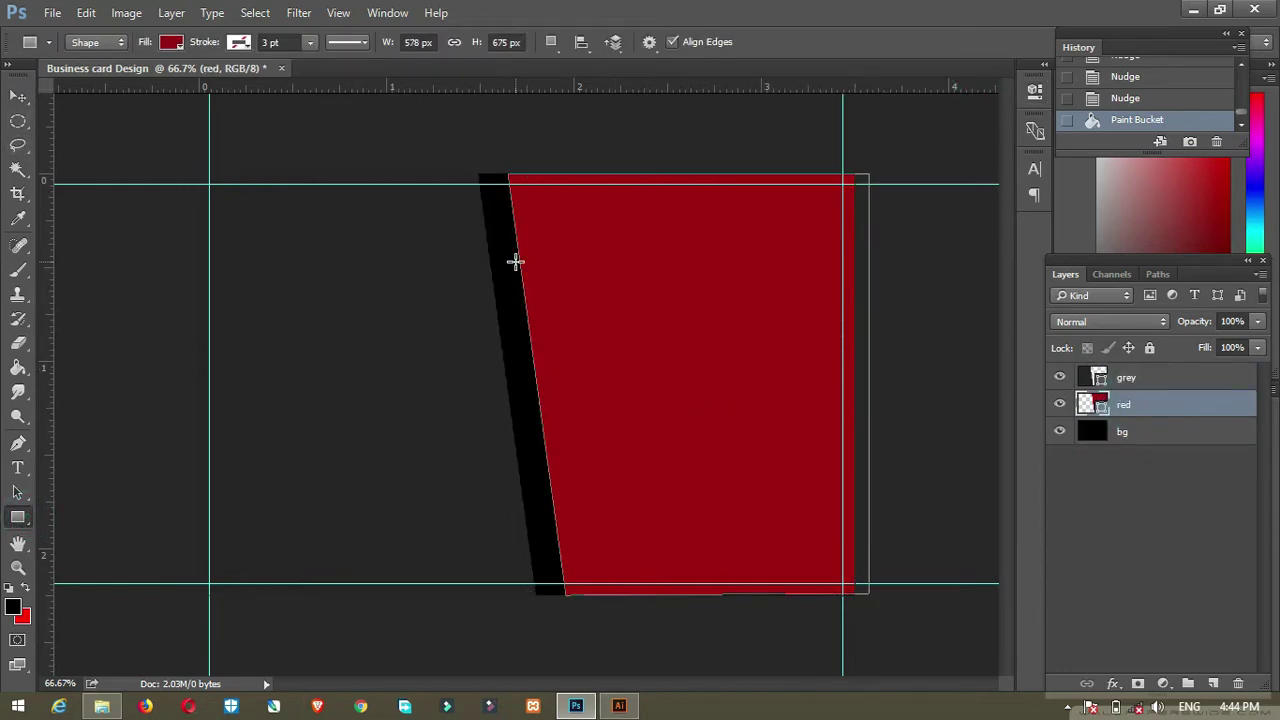
drag(515, 261, 853, 320)
click(171, 42)
click(144, 158)
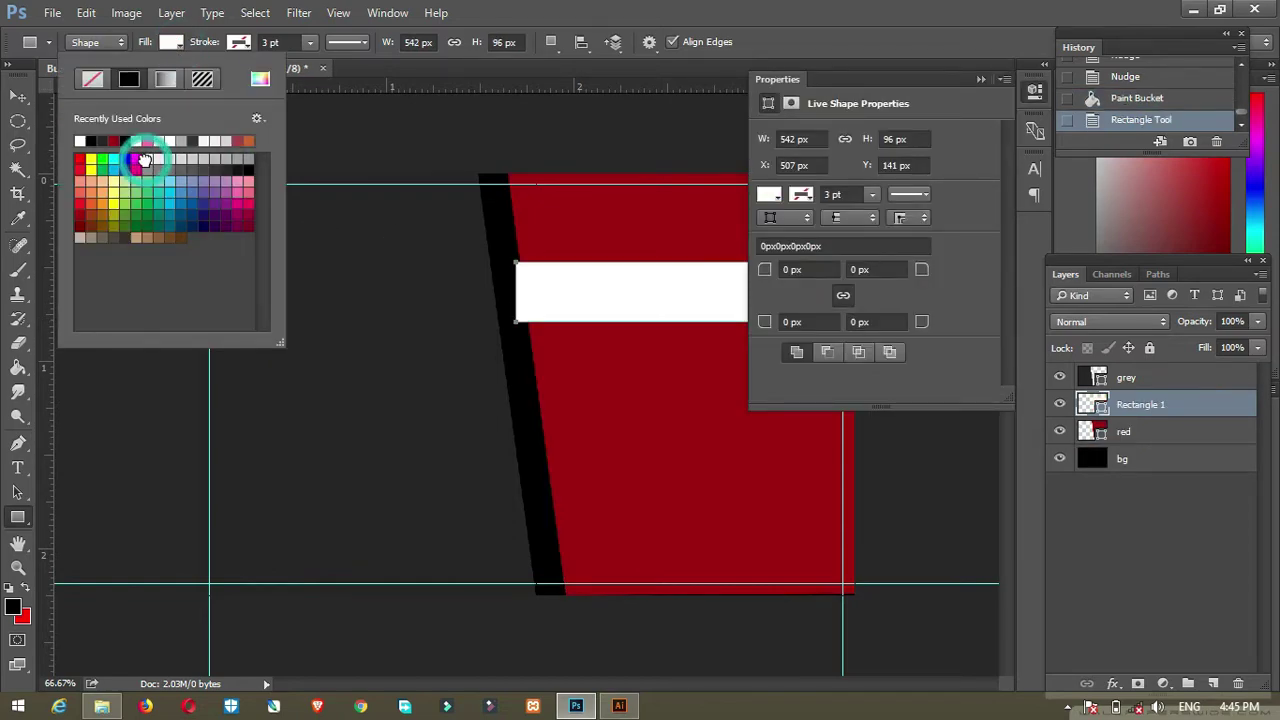
click(743, 302)
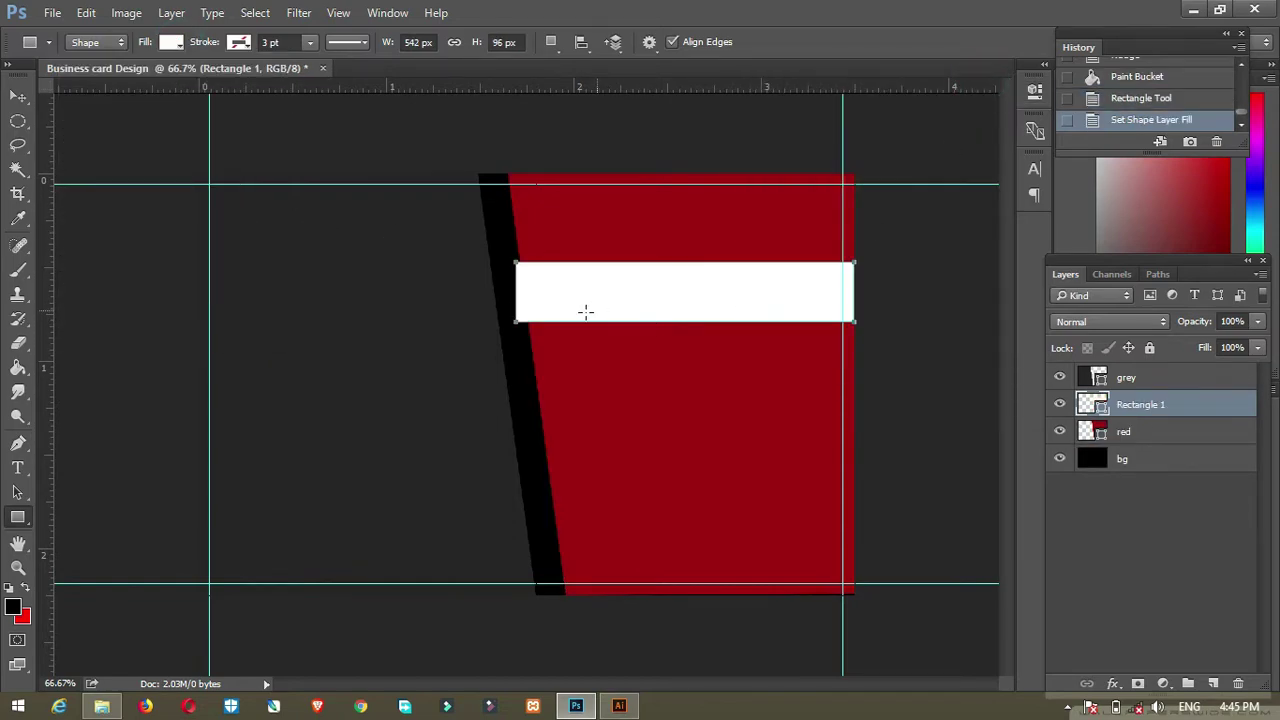
- Nudge the white bar slightly to the right
click(18, 95)
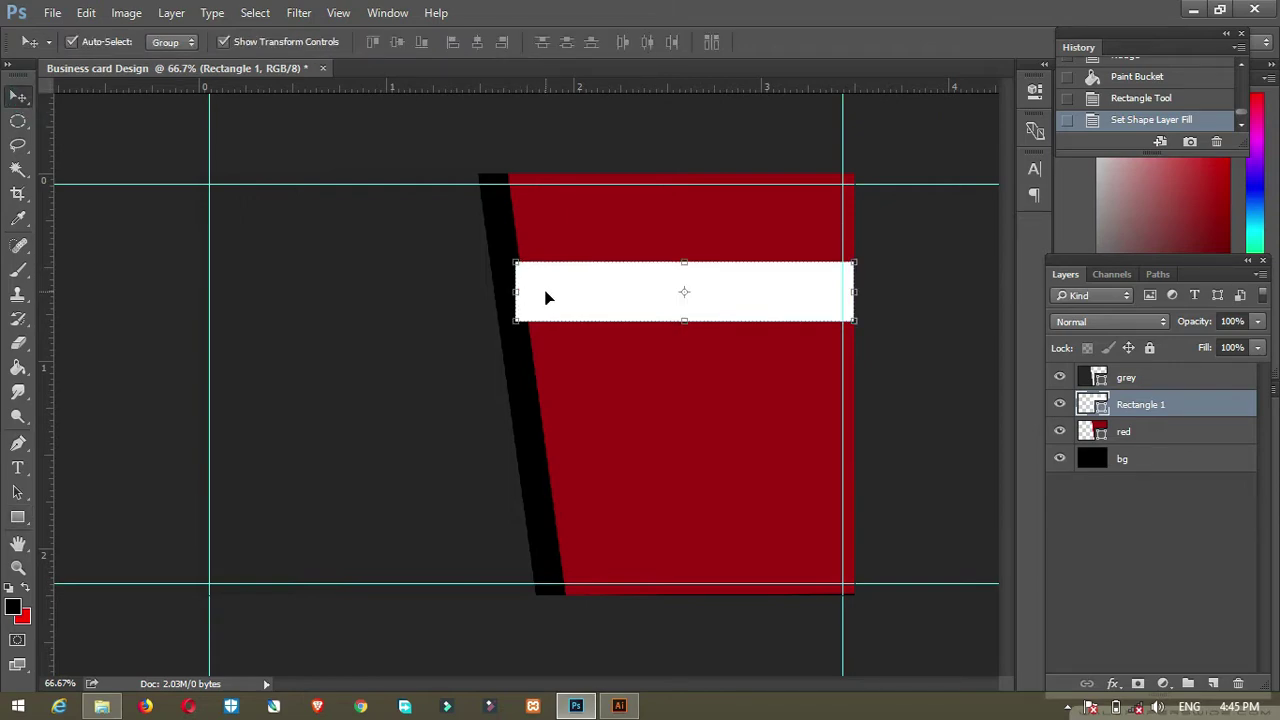
key(Right)
key(Right)
key(Right)
key(Right)
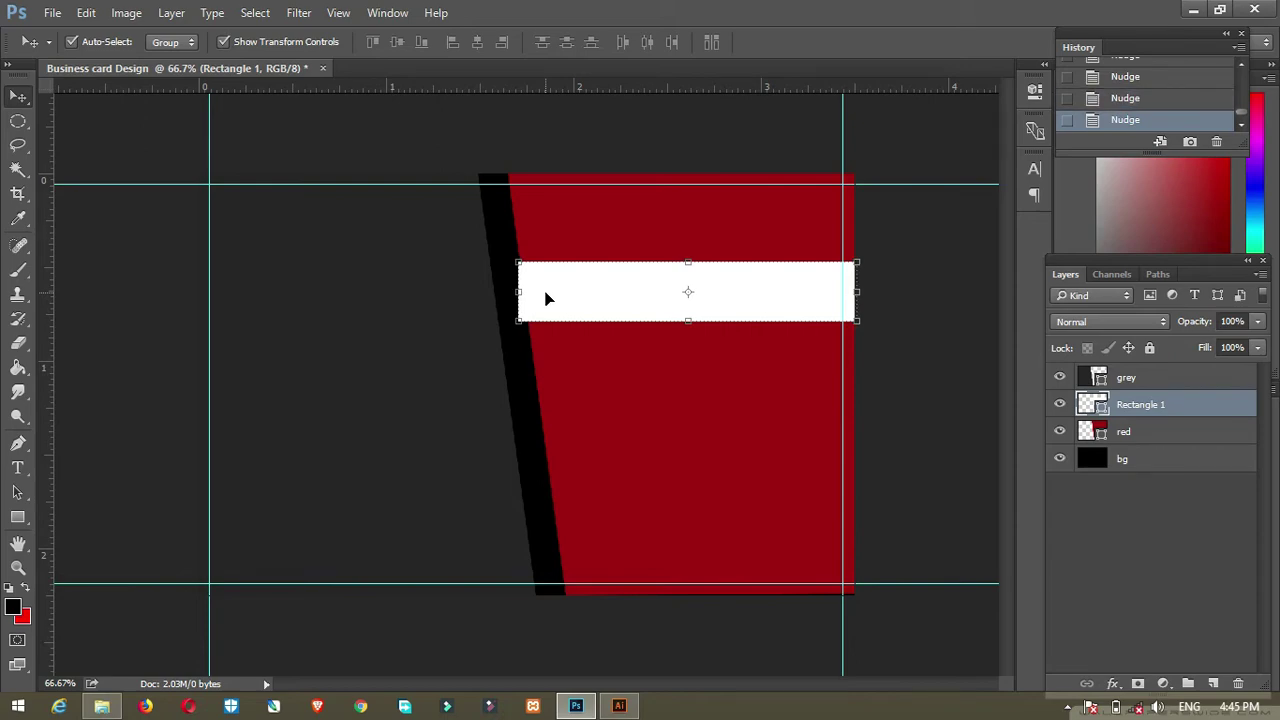
- Transform the grey shape by shifting both corners of its right edge left to widen the black diagonal stripe
click(431, 235)
key(ctrl+t)
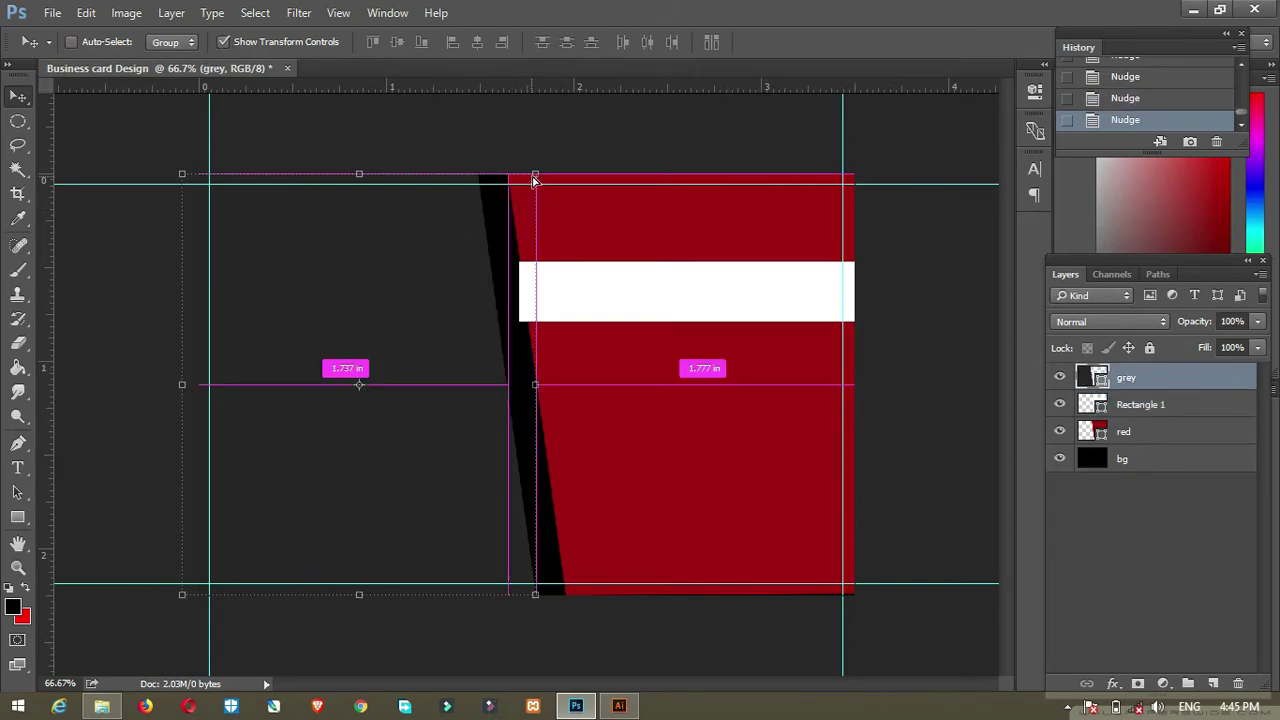
drag(528, 176, 500, 176)
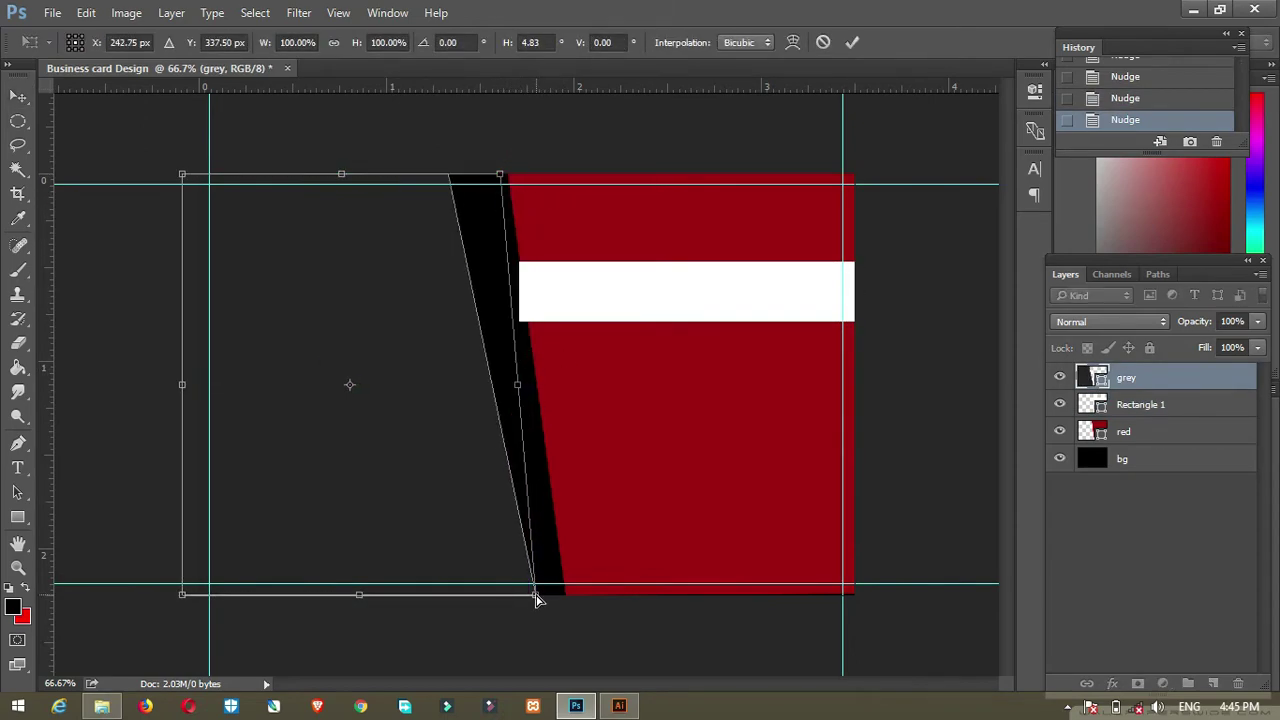
drag(537, 598, 511, 596)
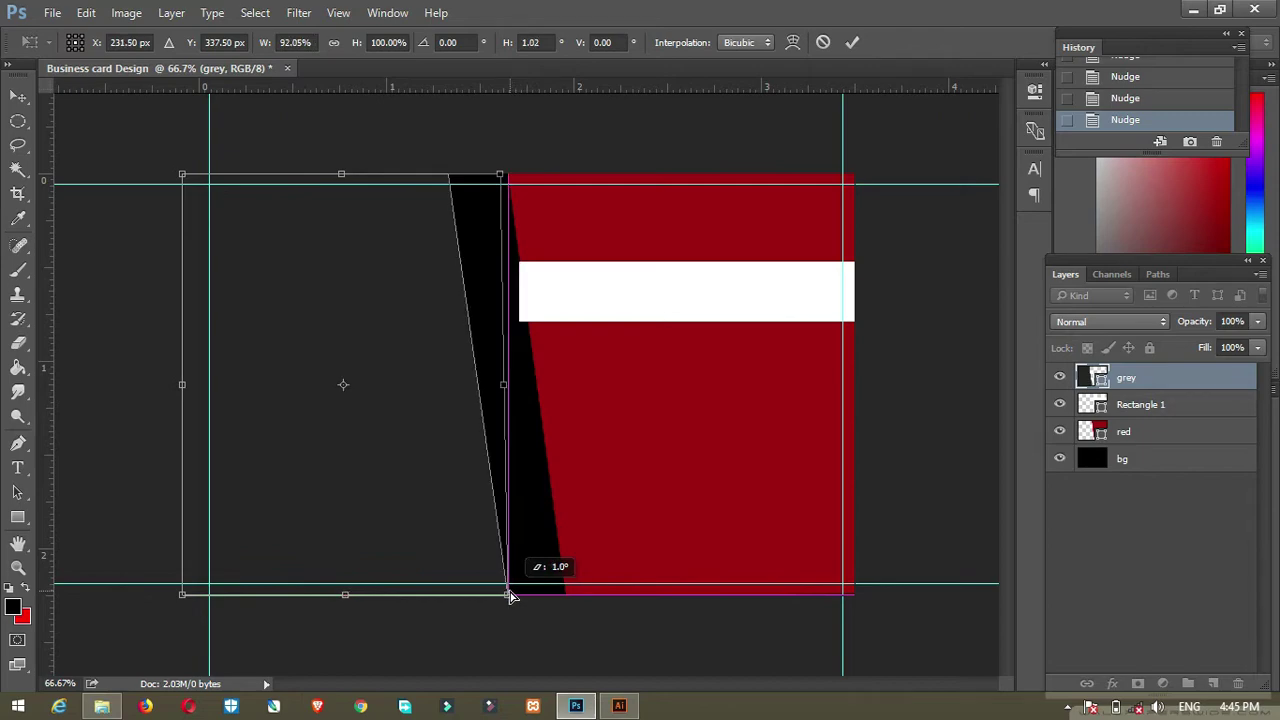
key(Return)
- Shift the red shape's top-left corner and the grey shape's top-right corner left to steepen the slant of the black stripe
ctrl+click(600, 186)
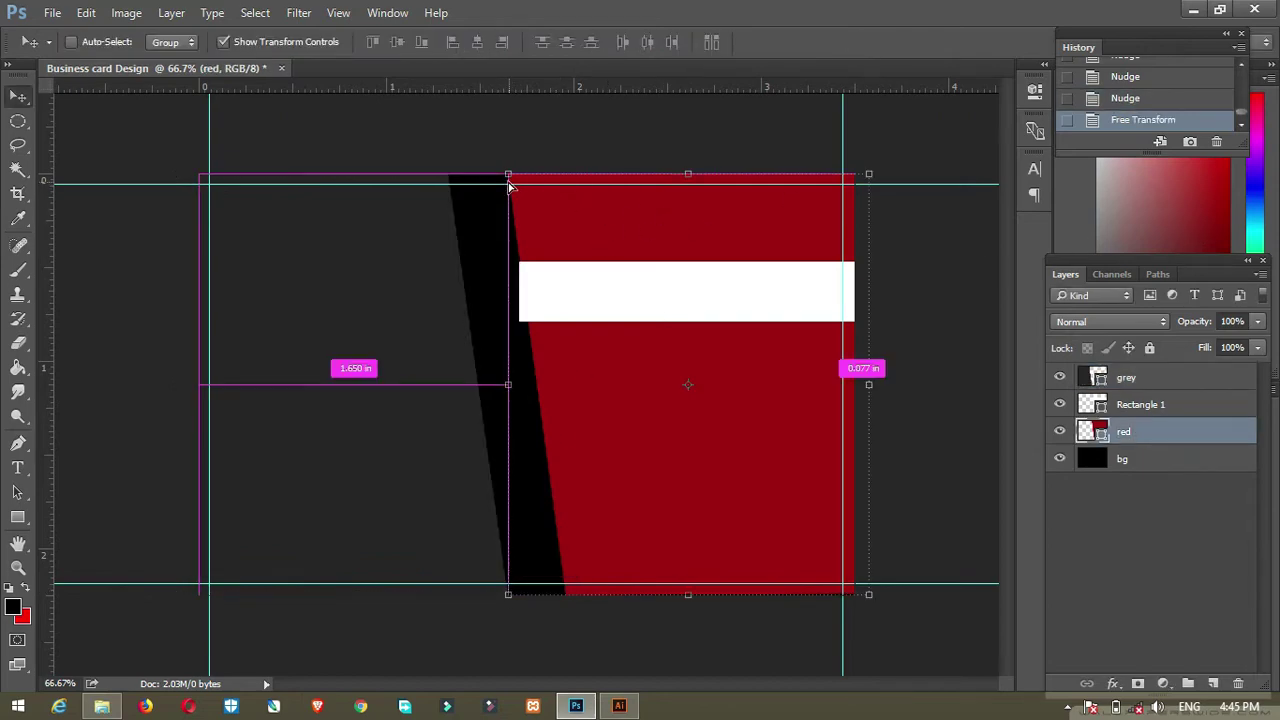
drag(508, 184, 477, 176)
key(Return)
ctrl+click(420, 254)
key(Return)
- Stretch the white bar's left end to meet the red shape's slanted edge, making the bar about 581 px wide
click(643, 294)
click(742, 294)
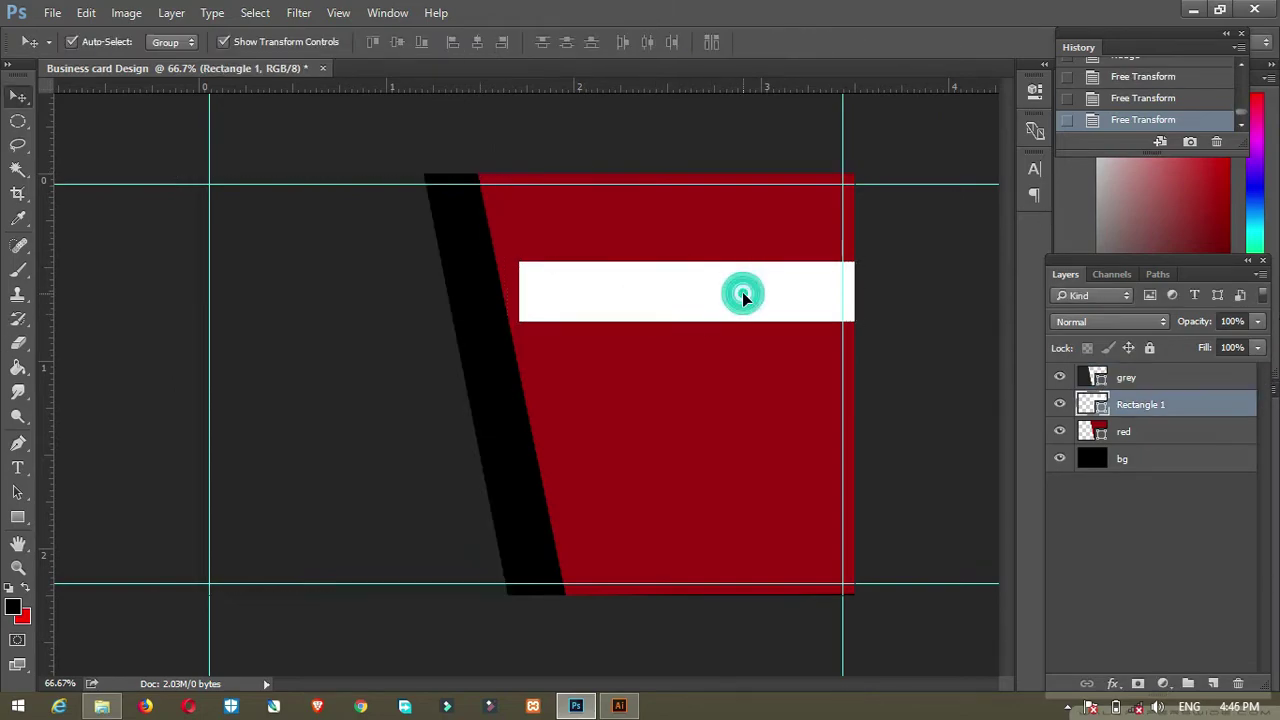
key(ctrl+t)
drag(519, 291, 494, 289)
scroll(518, 295, up, 2)
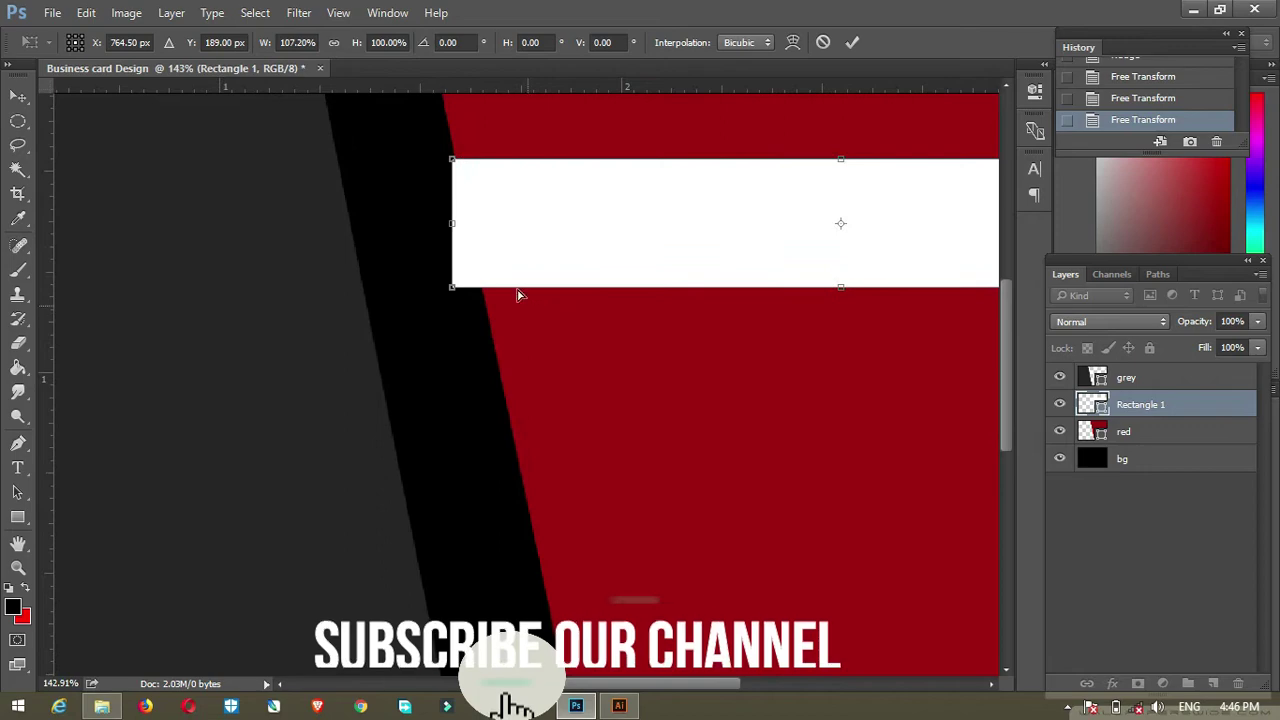
scroll(463, 200, up, 4)
drag(486, 206, 494, 207)
key(Return)
scroll(567, 300, down, 2)
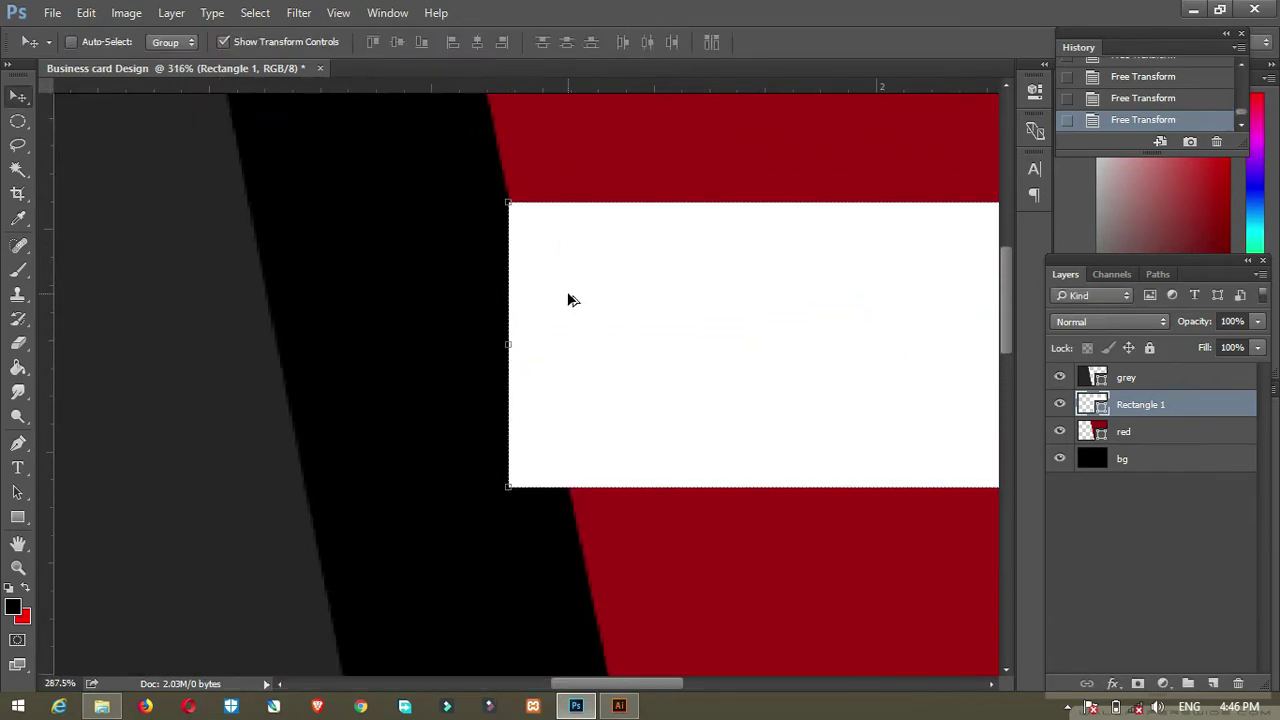
scroll(567, 300, down, 3)
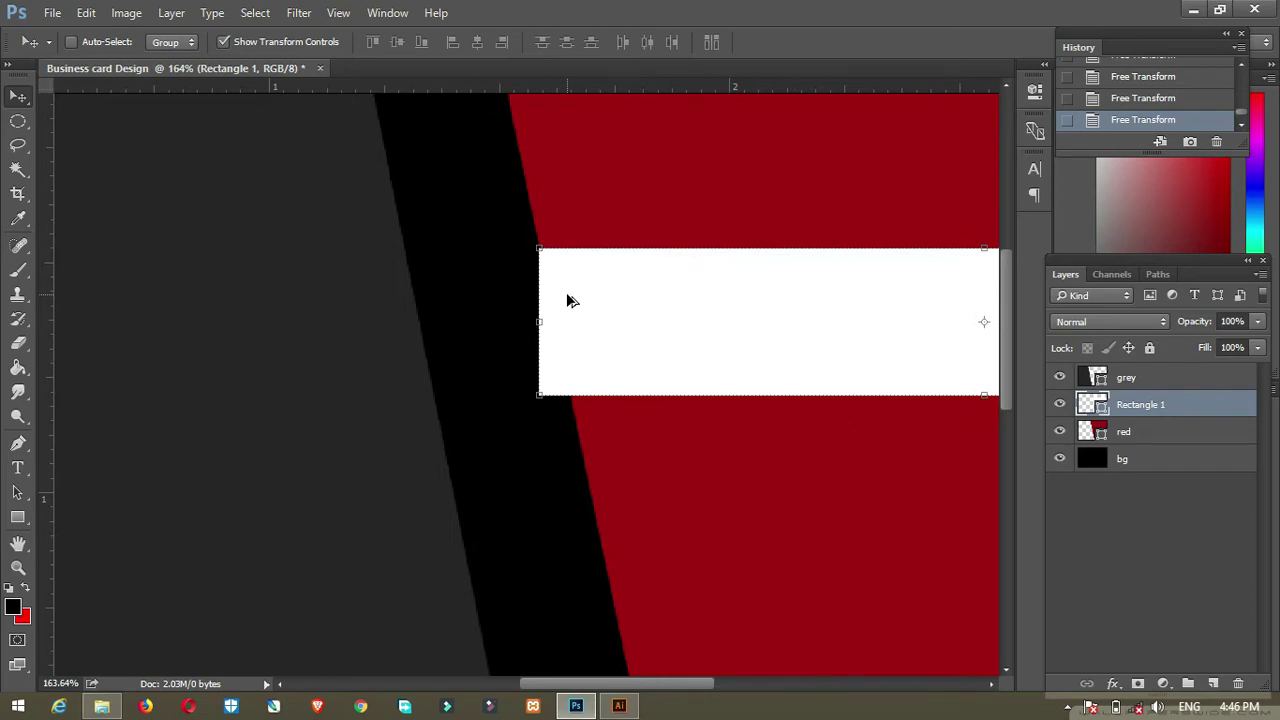
- Draw a small white rectangle about 39 × 90 px over the red shape's slanted edge, just below the white bar's left end
click(18, 517)
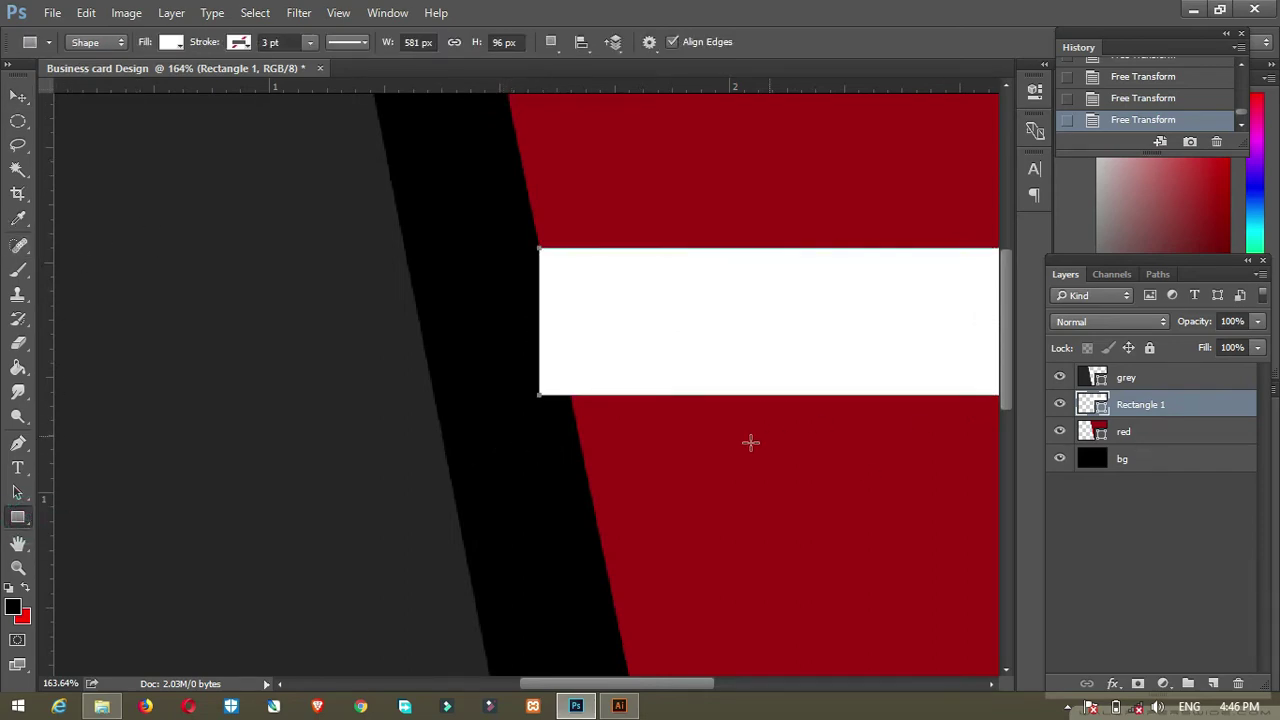
drag(537, 424, 597, 563)
key(v)
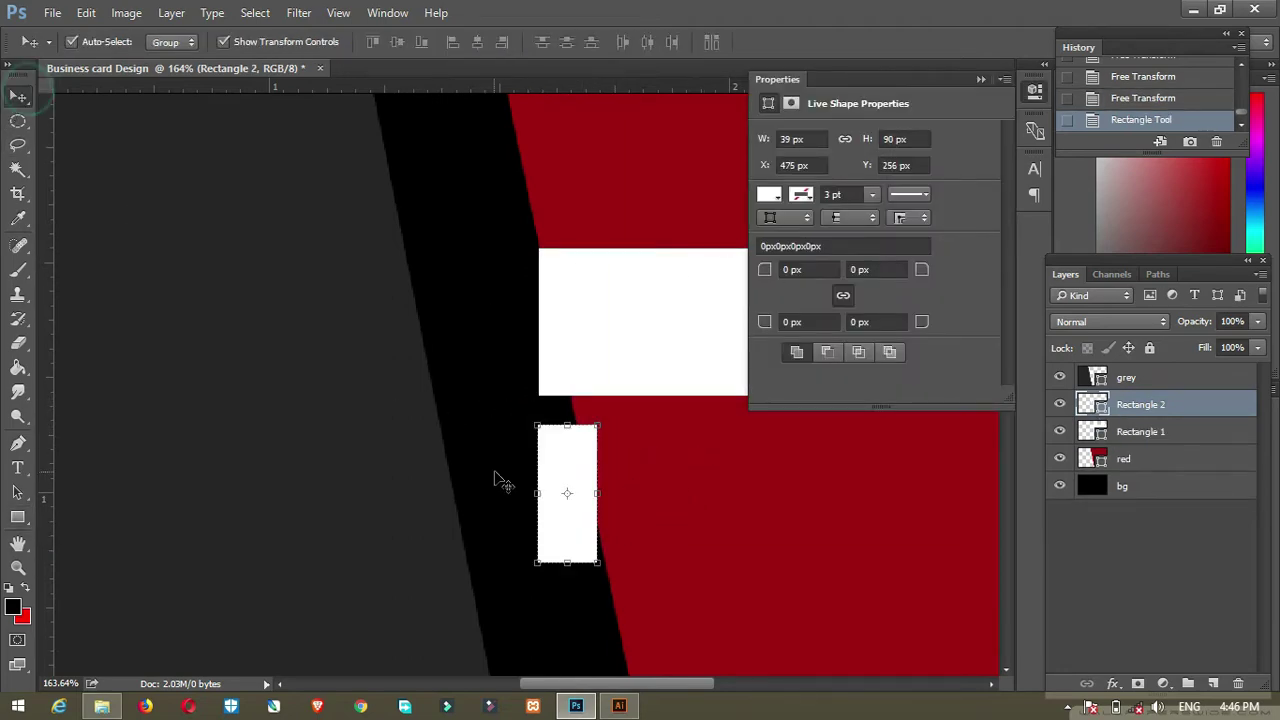
- Shorten the small rectangle to about 52 px high over the bar's lower-left corner and place its layer directly below red
drag(570, 480, 574, 400)
drag(1134, 404, 1134, 445)
drag(565, 494, 566, 433)
click(1140, 438)
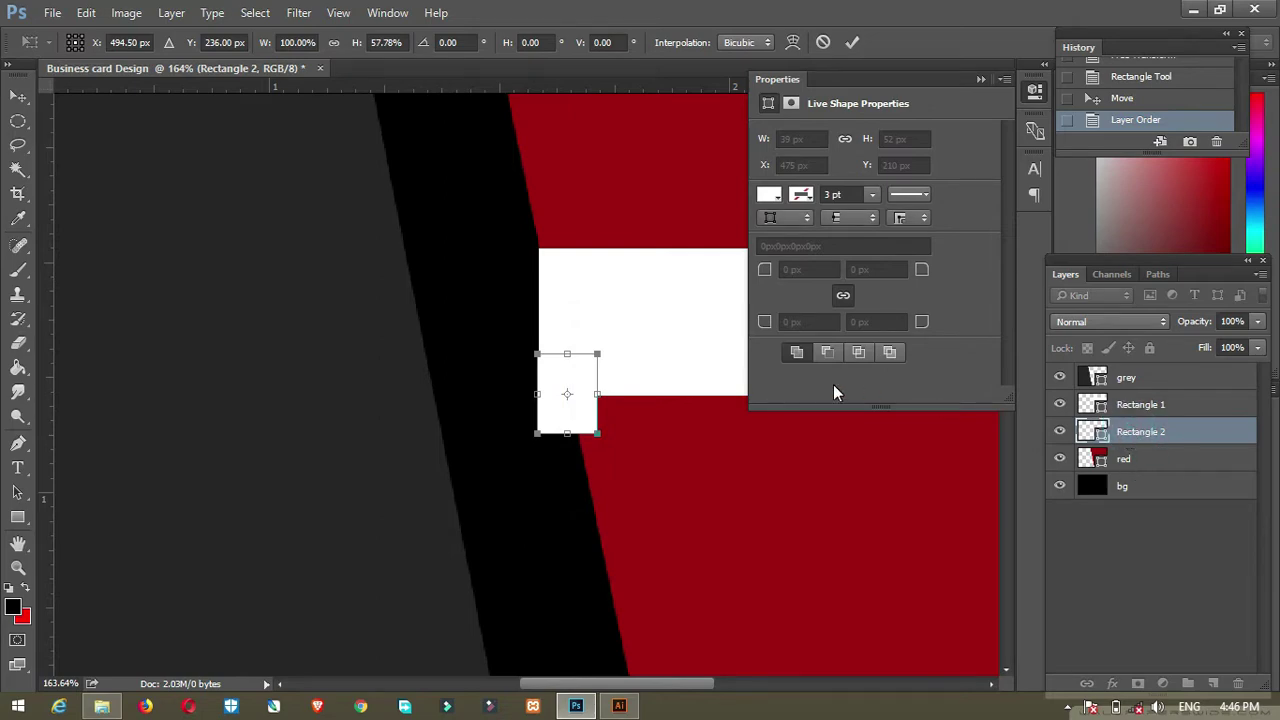
key(Return)
drag(1100, 432, 1108, 474)
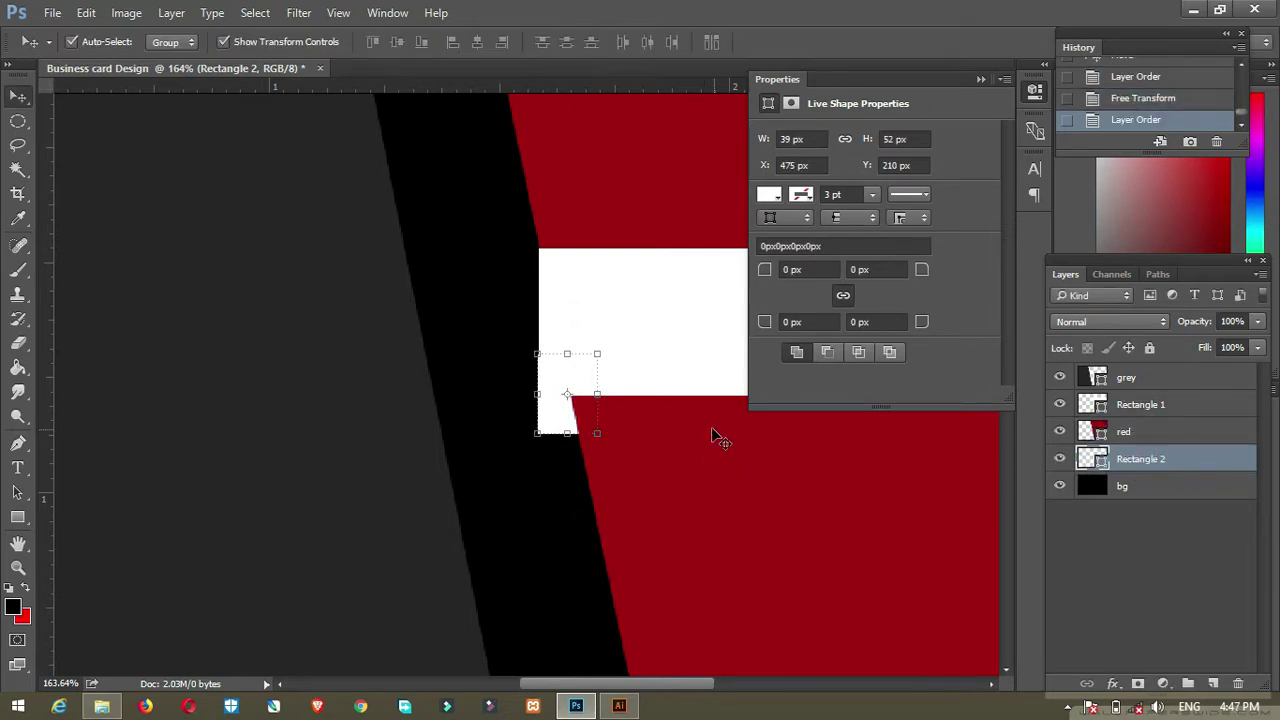
drag(548, 425, 536, 471)
key(Return)
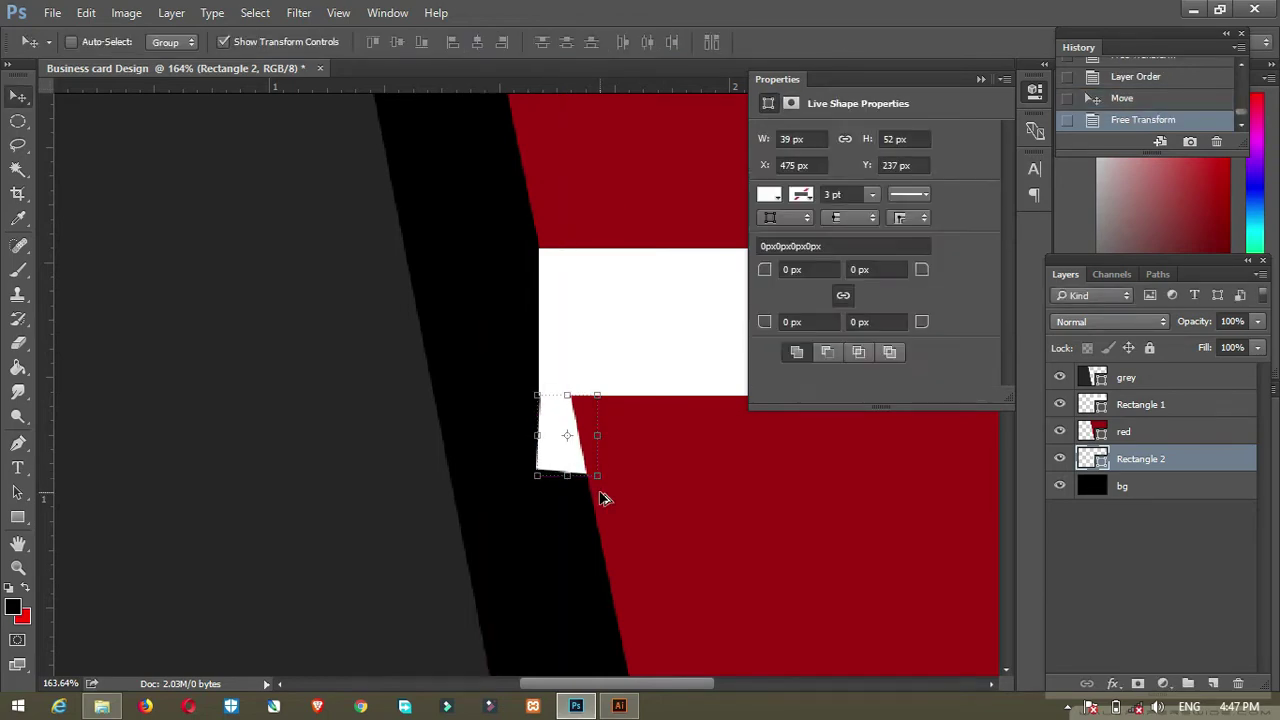
key(ctrl+z)
- Rotate the small rectangle about 44° and position it to form a folded corner between the bar's lower-left corner and the red edge
drag(612, 382, 580, 369)
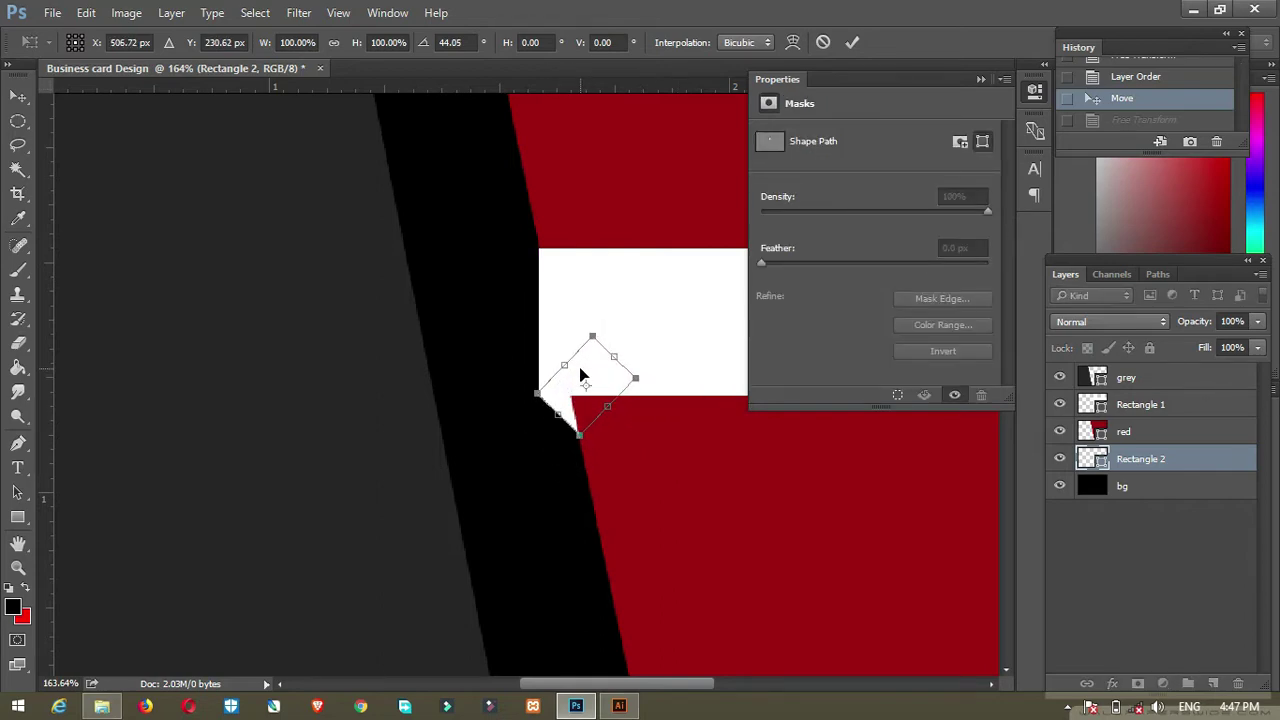
key(Return)
scroll(580, 375, up, 6)
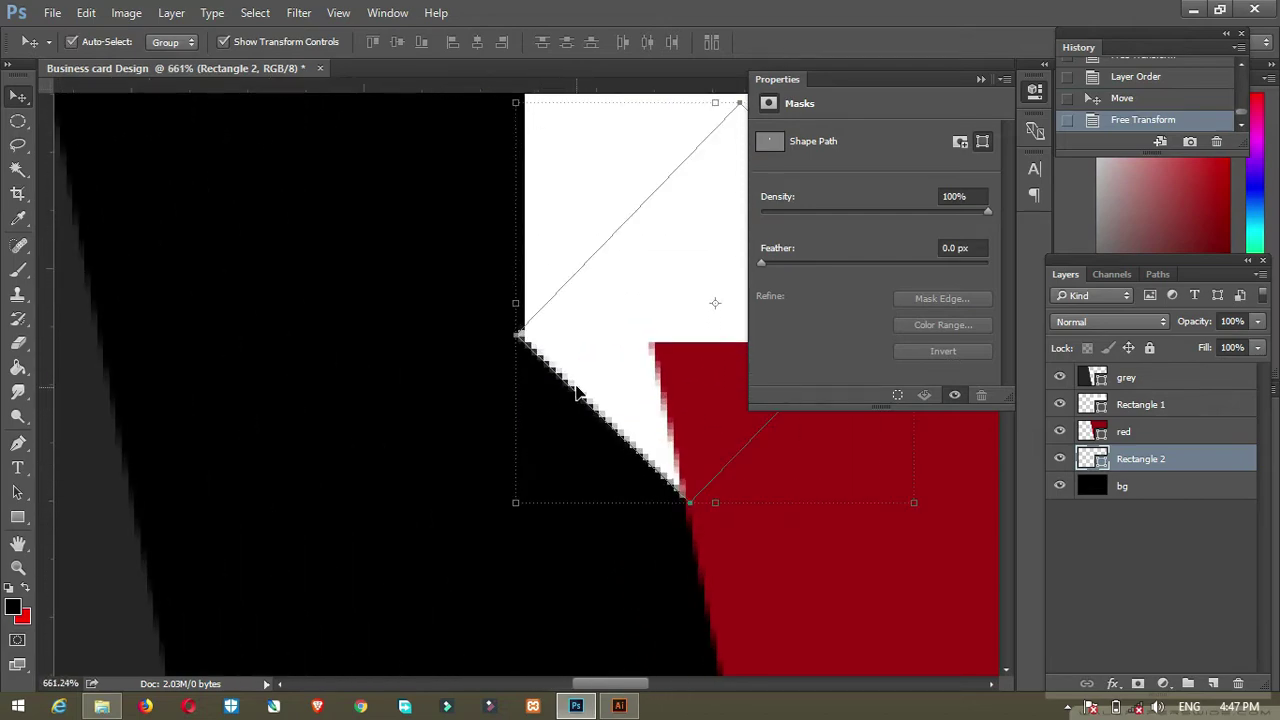
drag(576, 387, 589, 380)
scroll(611, 396, down, 4)
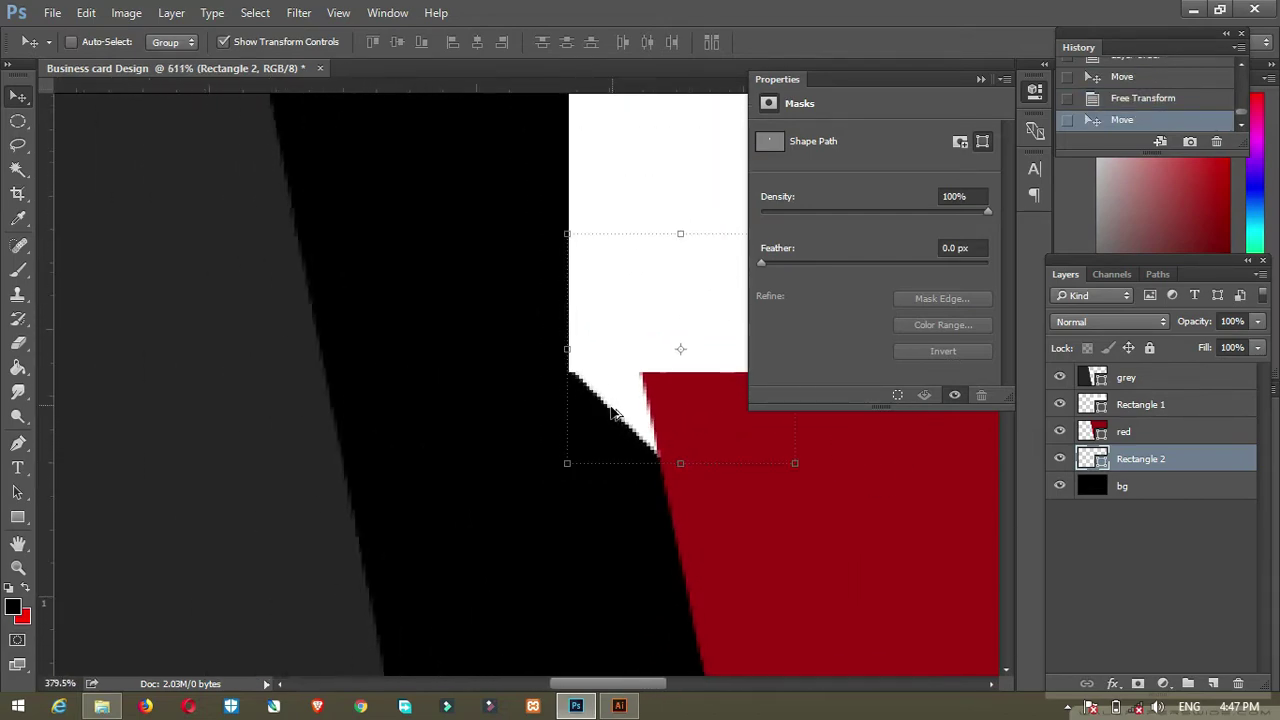
scroll(613, 413, down, 4)
- Apply a light grey Color Overlay to the Rectangle 2 layer to shade the folded corner
click(981, 79)
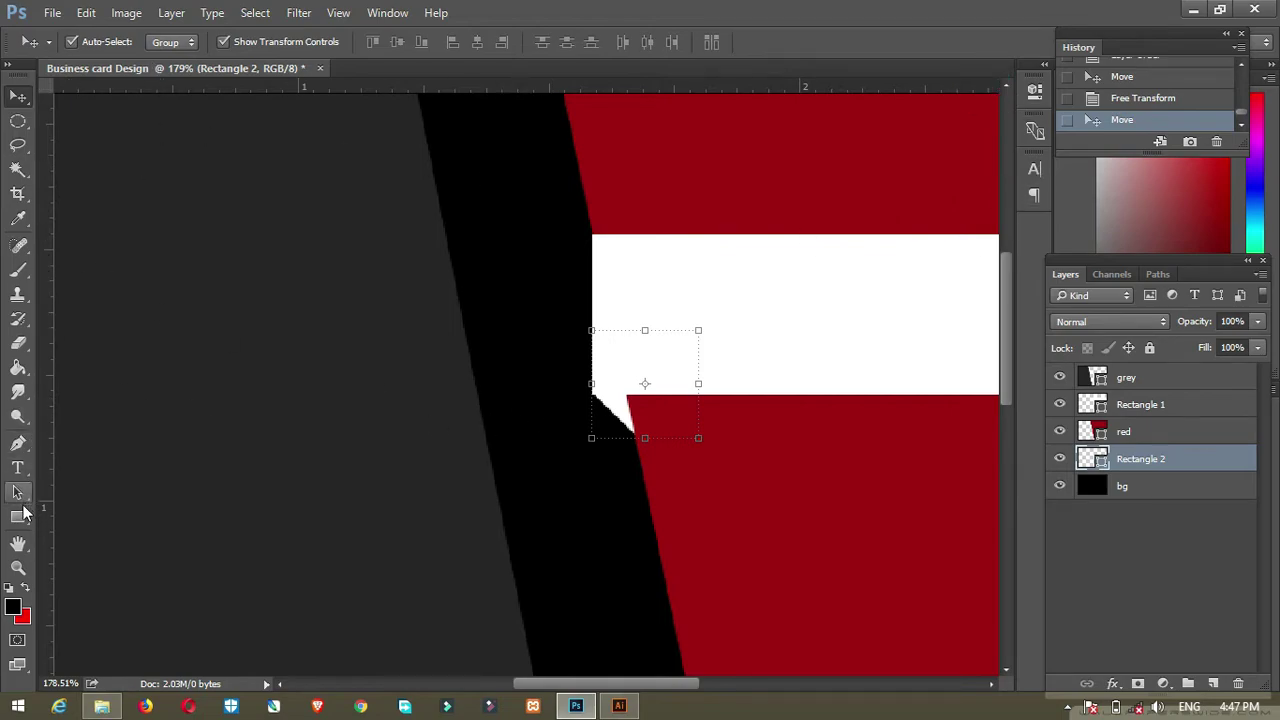
right_click(1164, 468)
click(974, 133)
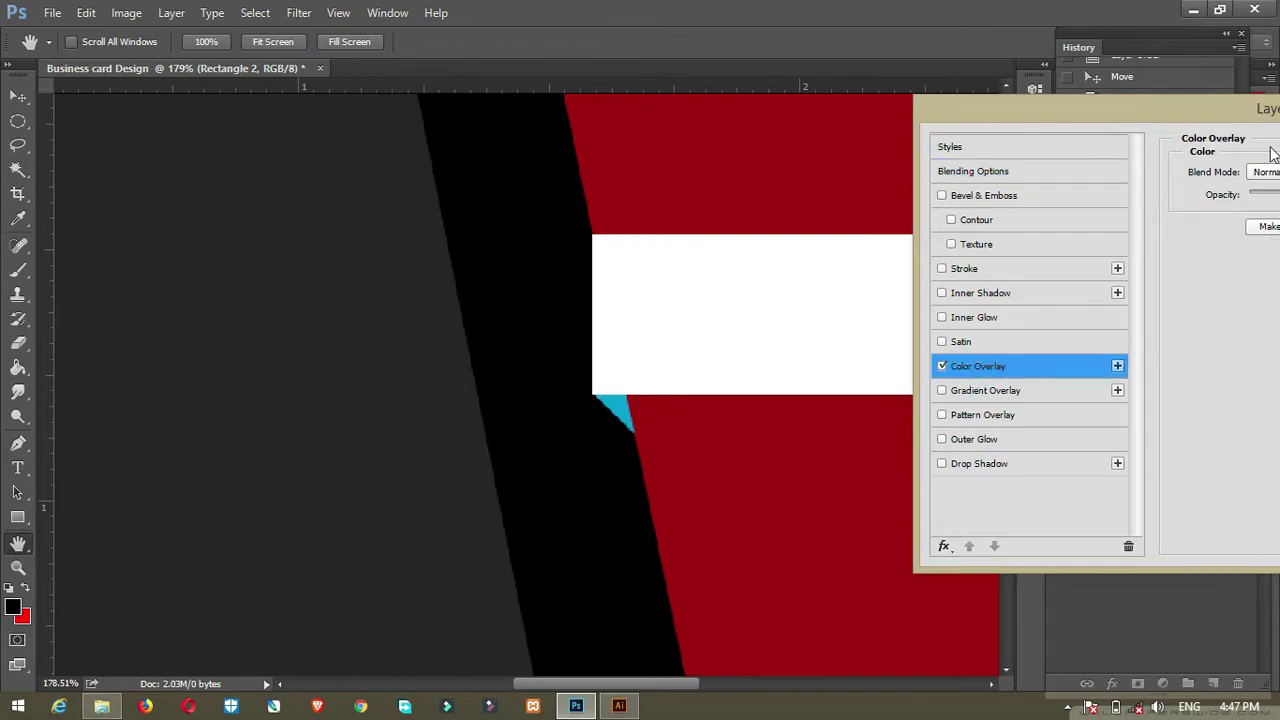
drag(1109, 106, 74, 143)
click(241, 171)
click(790, 332)
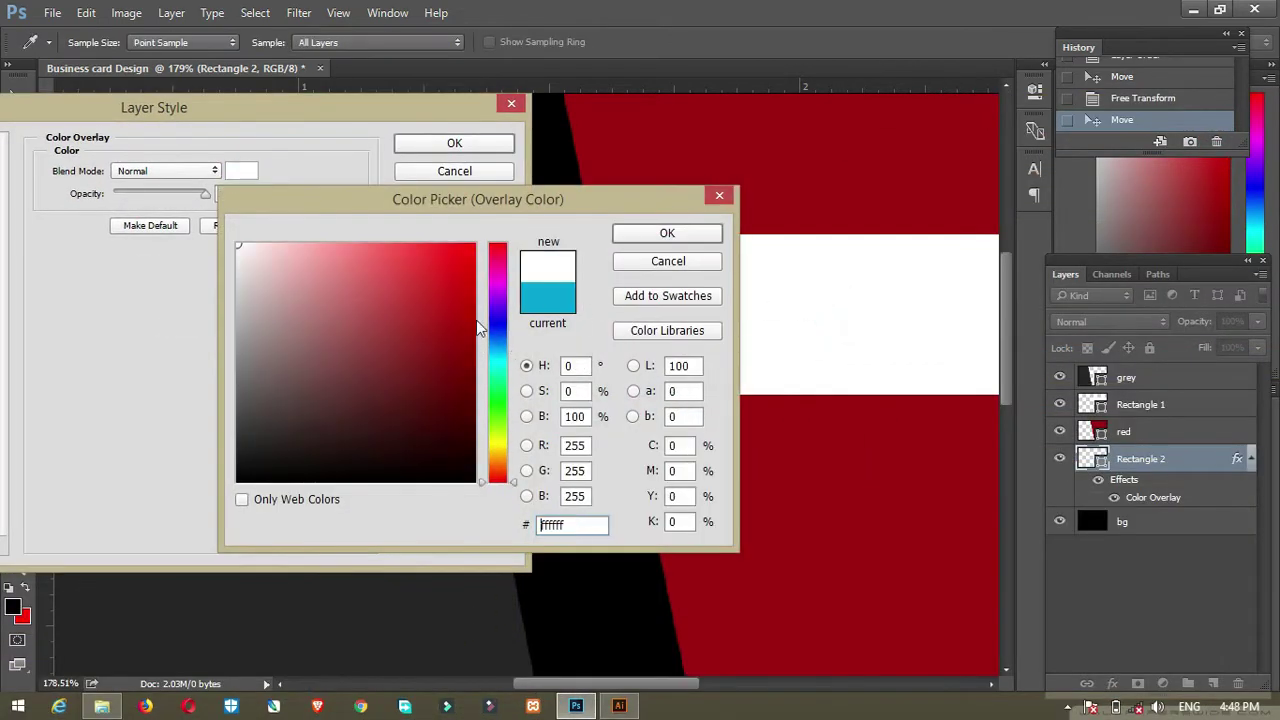
drag(246, 278, 249, 294)
click(660, 236)
click(462, 148)
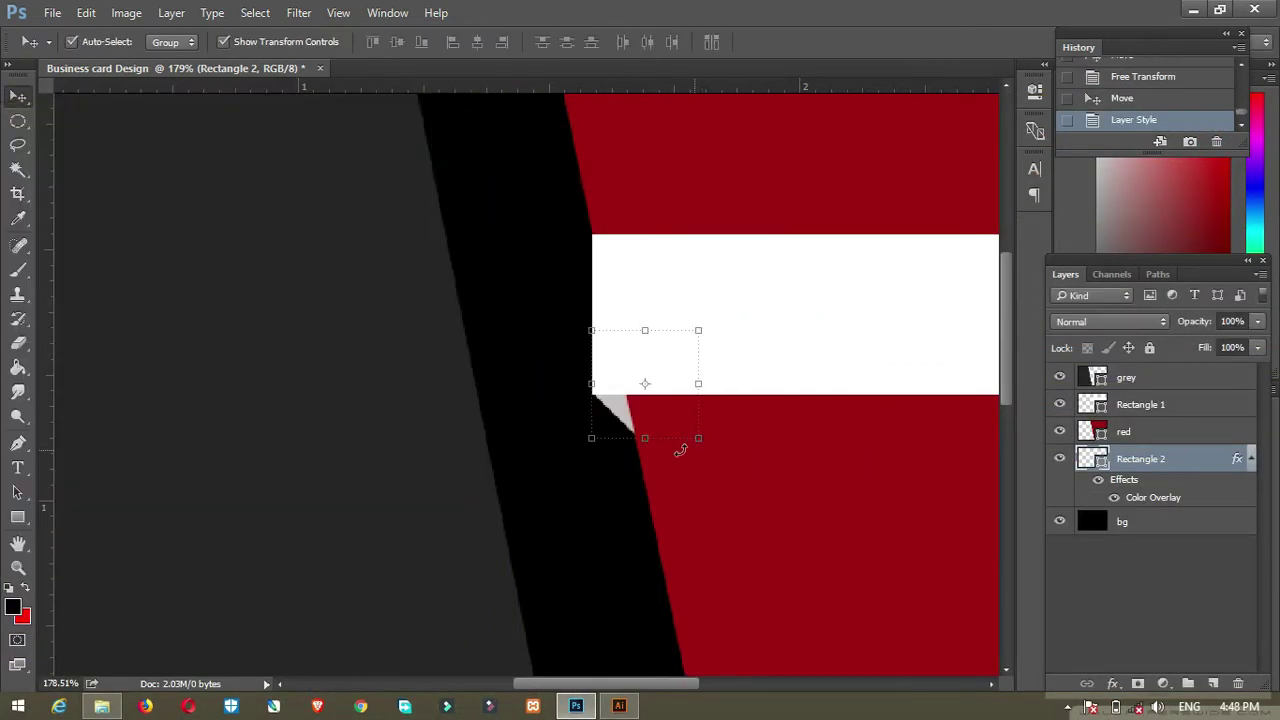
- Fine-tune the folded corner piece's position against the white bar's lower-left corner, and deselect it
scroll(651, 434, up, 8)
drag(502, 353, 373, 271)
scroll(385, 272, down, 6)
scroll(437, 252, down, 3)
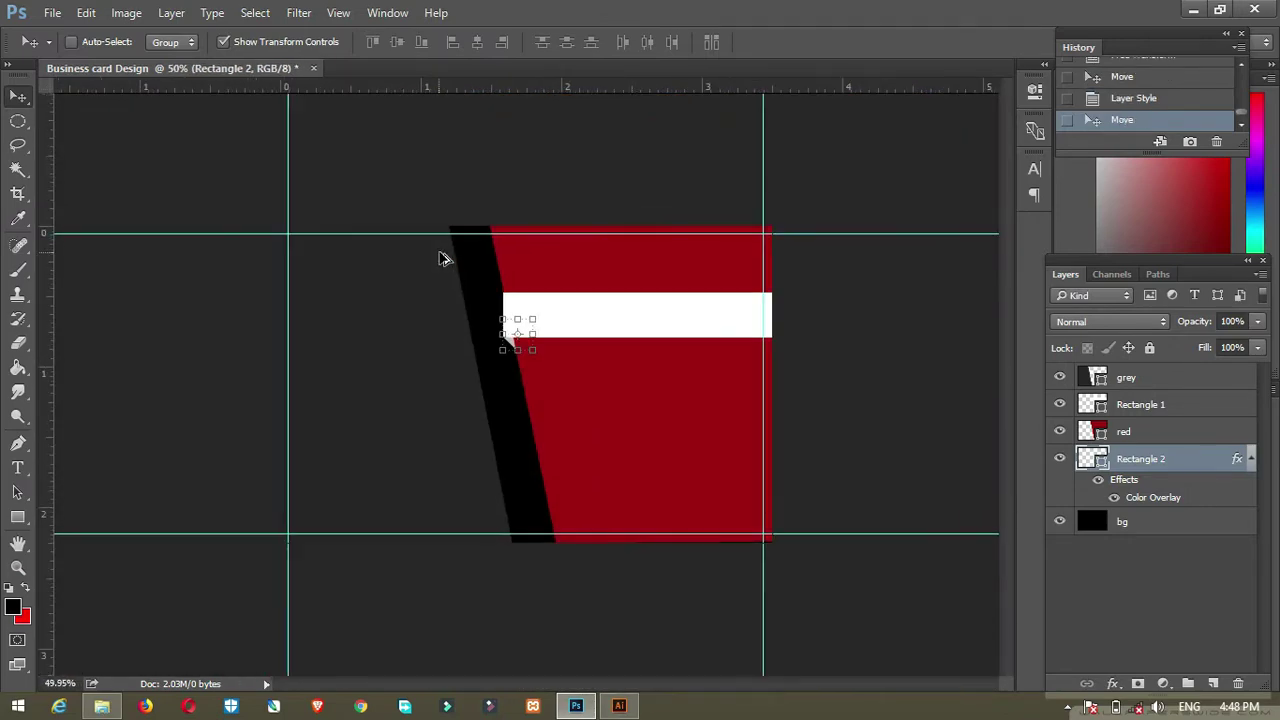
ctrl+click(622, 155)
scroll(500, 301, down, 1)
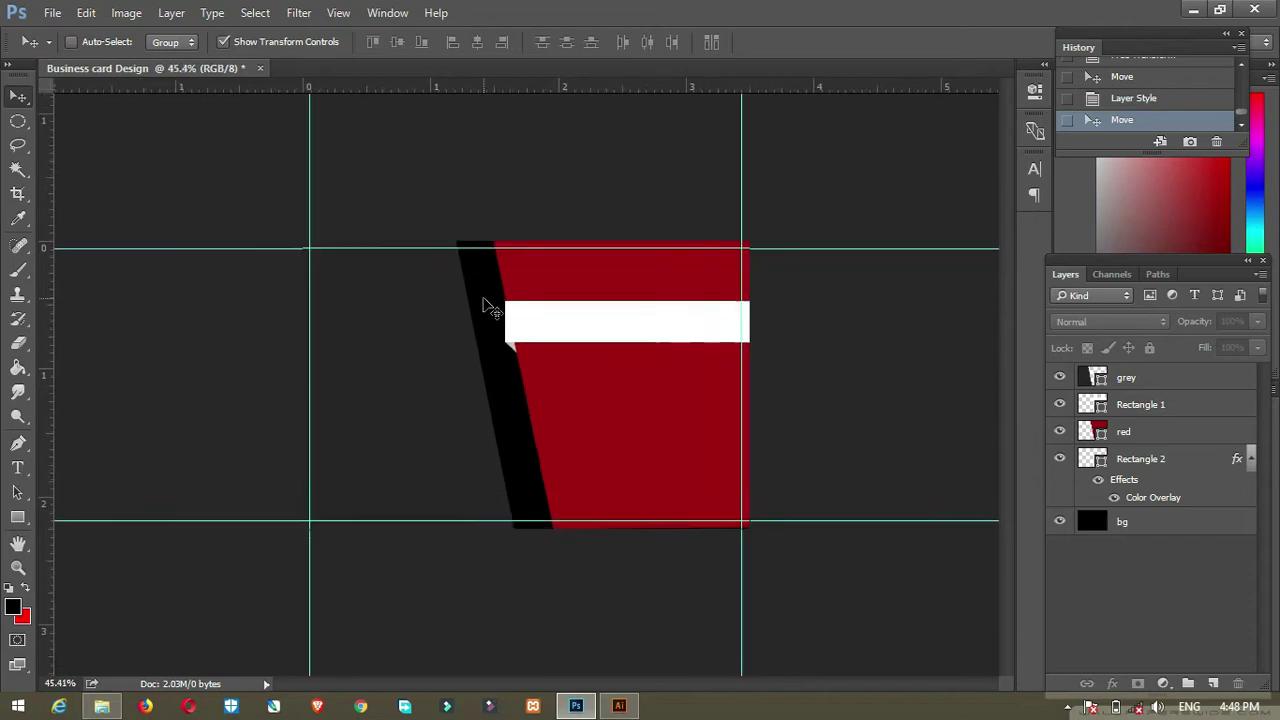
- Draw a three-sided polygon about 272 × 257 px over the lower part of the black stripe
scroll(486, 304, up, 2)
scroll(490, 306, up, 2)
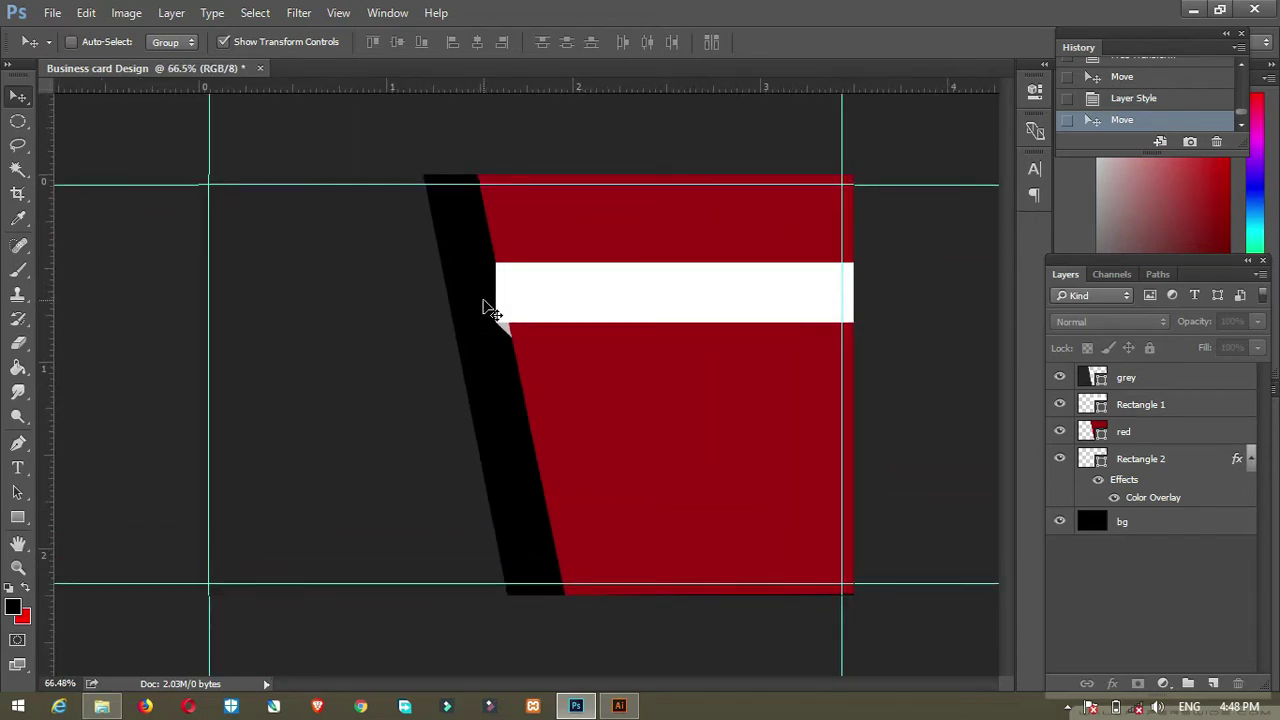
scroll(490, 306, down, 2)
key(u)
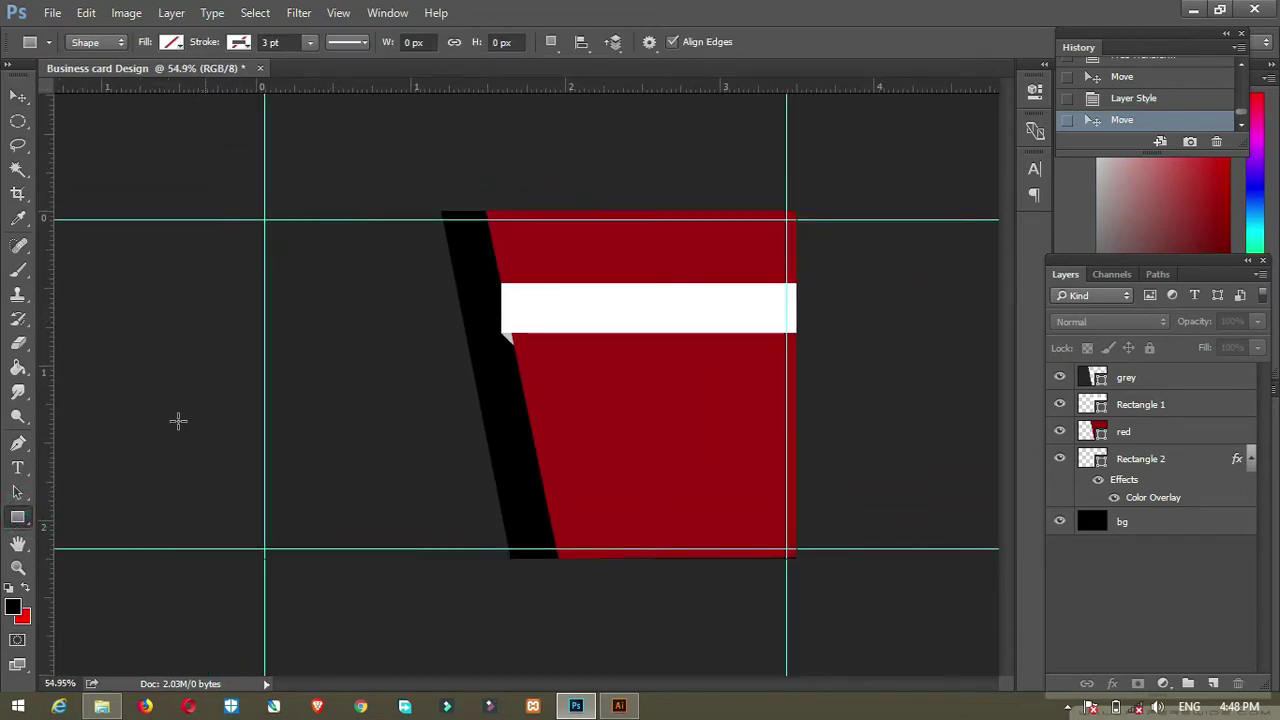
right_click(26, 531)
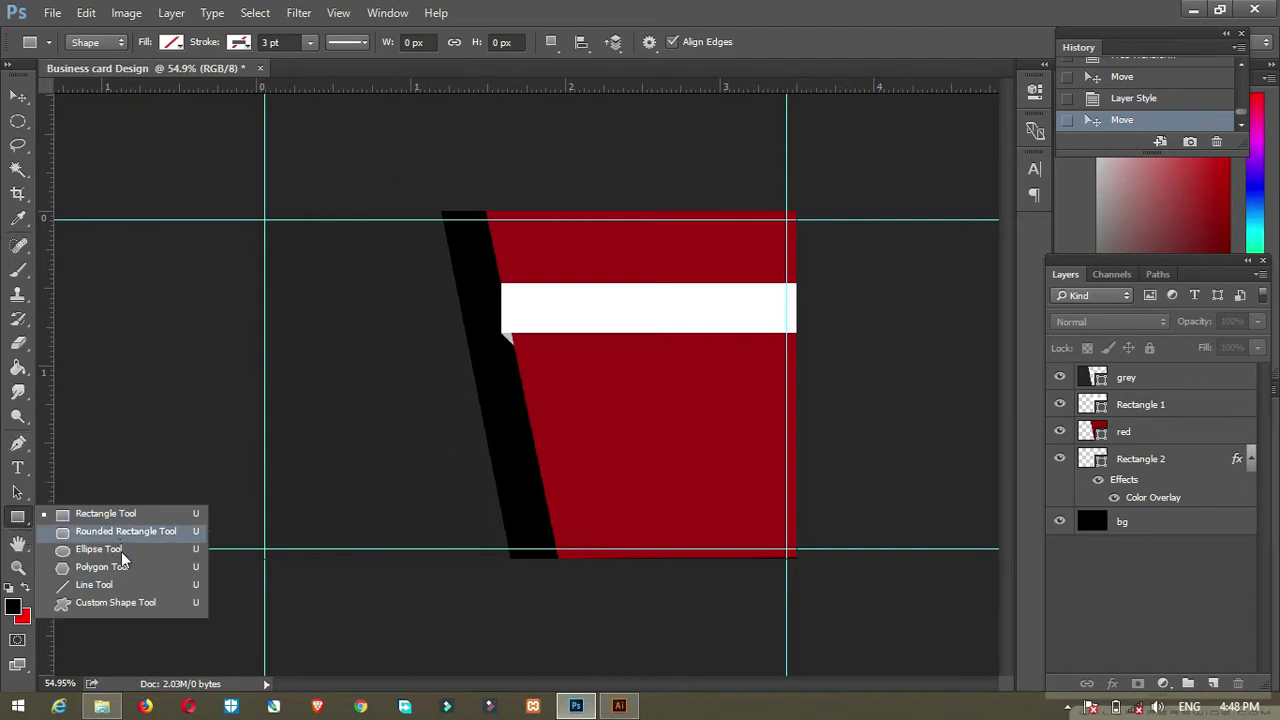
click(103, 570)
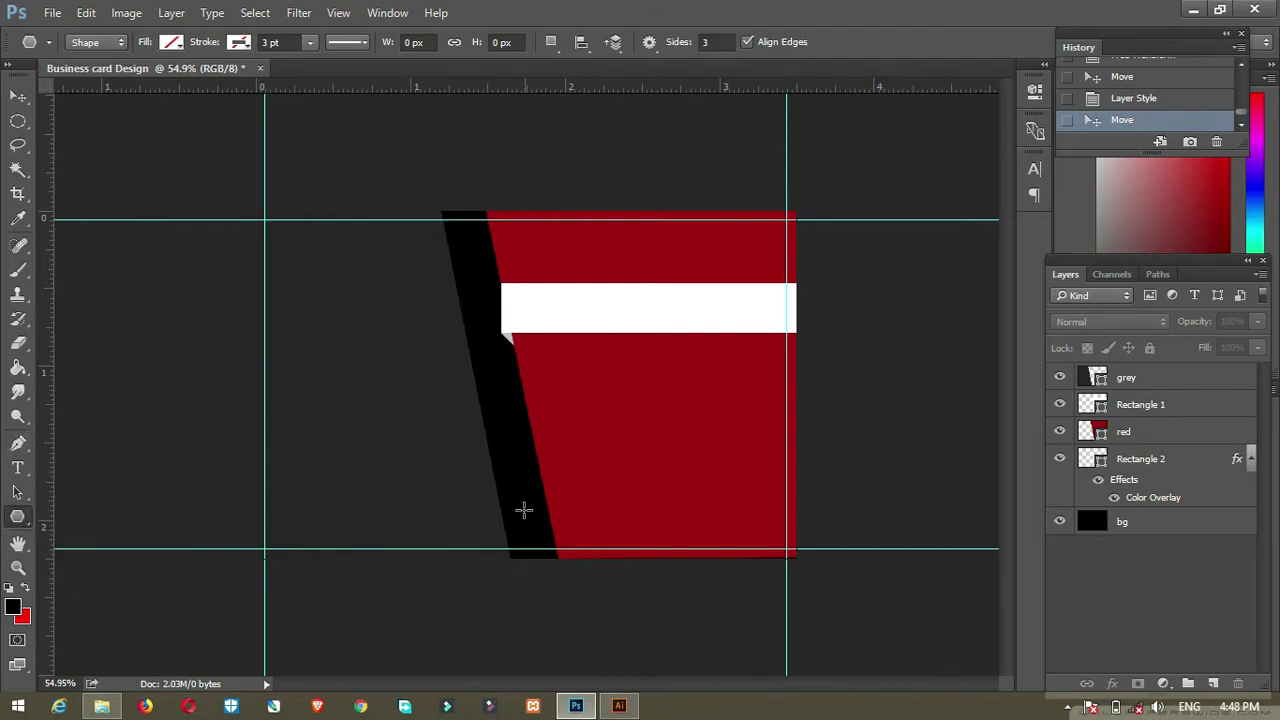
drag(466, 470, 528, 520)
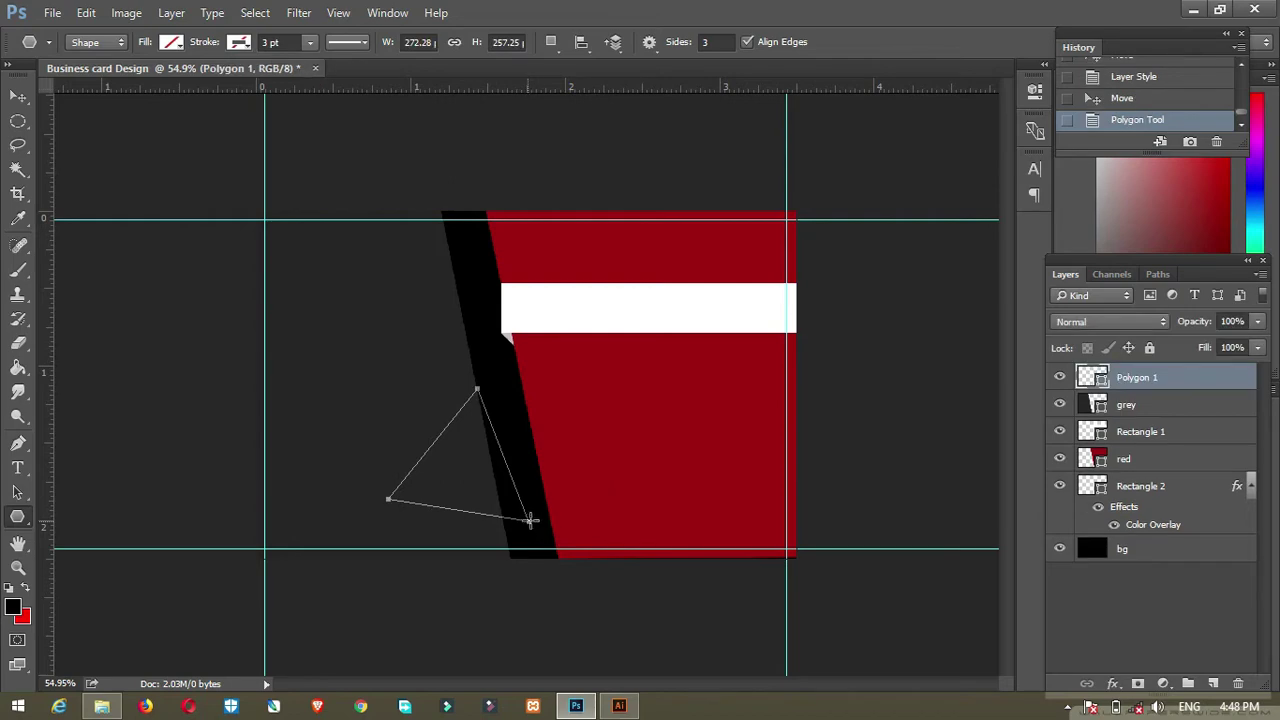
- Fill the new triangle with white
click(180, 50)
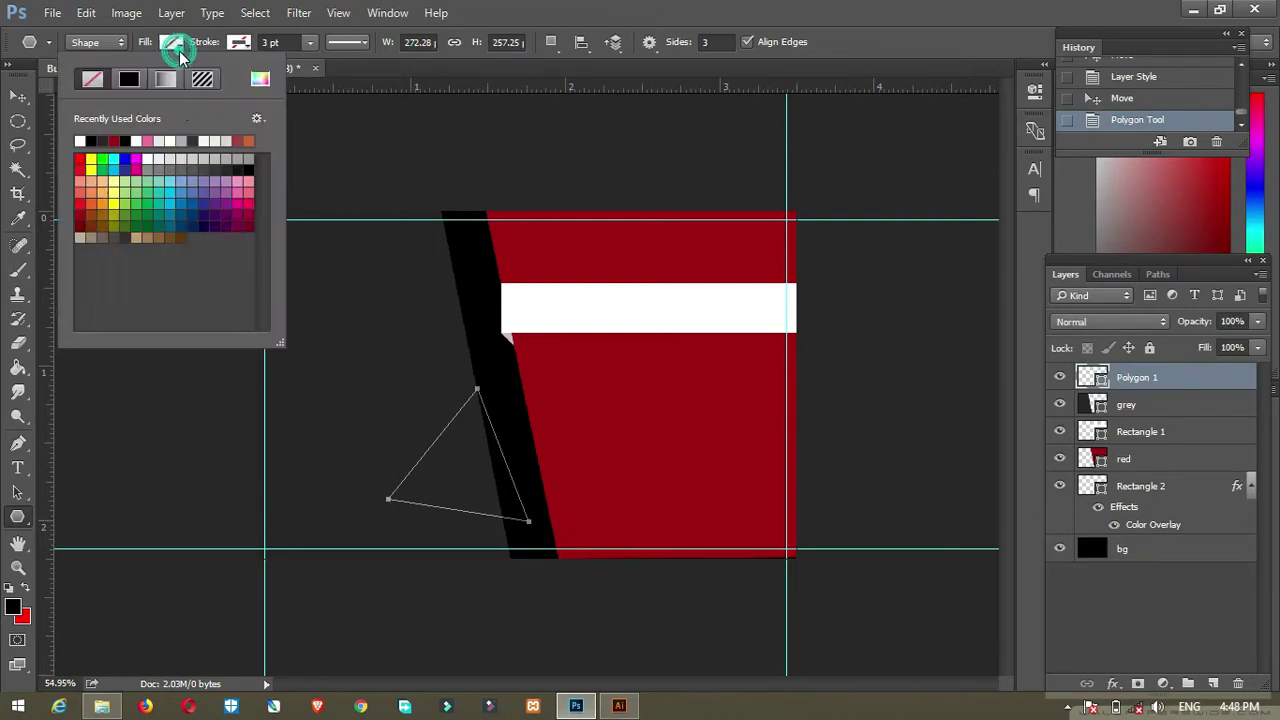
click(90, 158)
click(556, 389)
key(v)
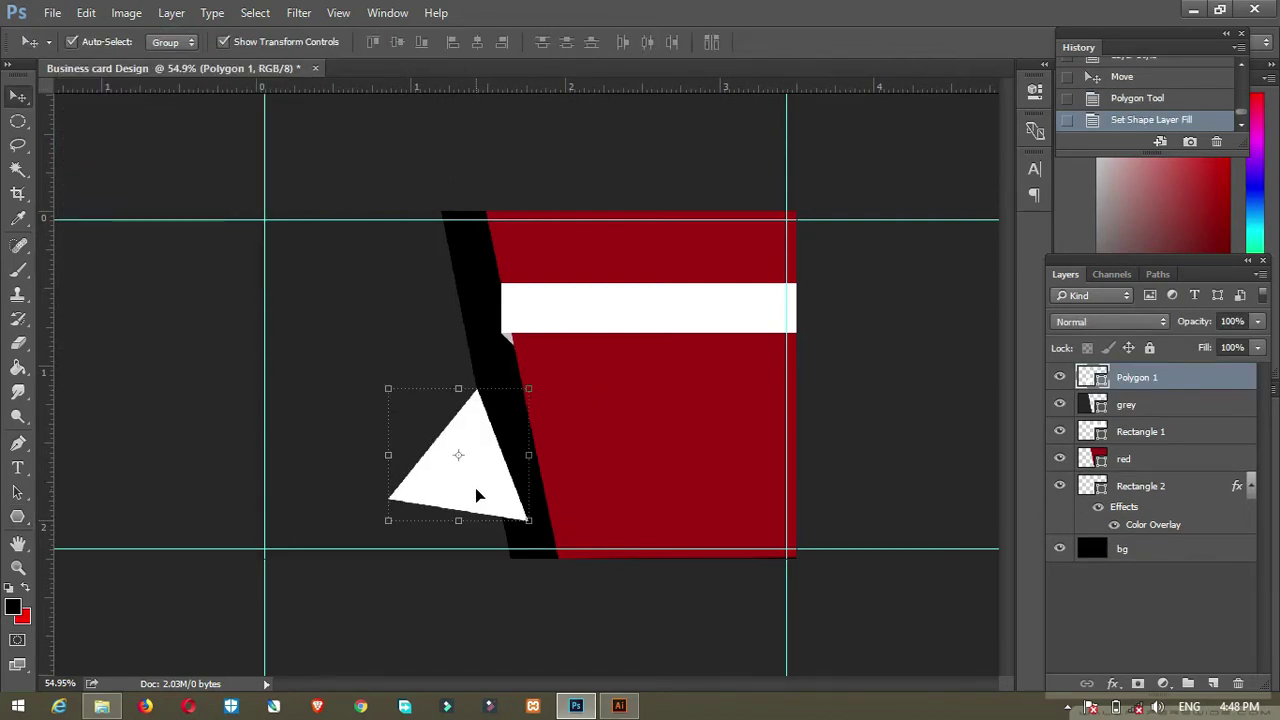
- Rotate the white triangle about -7.2°, scale it to about 57%, and place it at the black stripe's lower end
drag(478, 488, 560, 519)
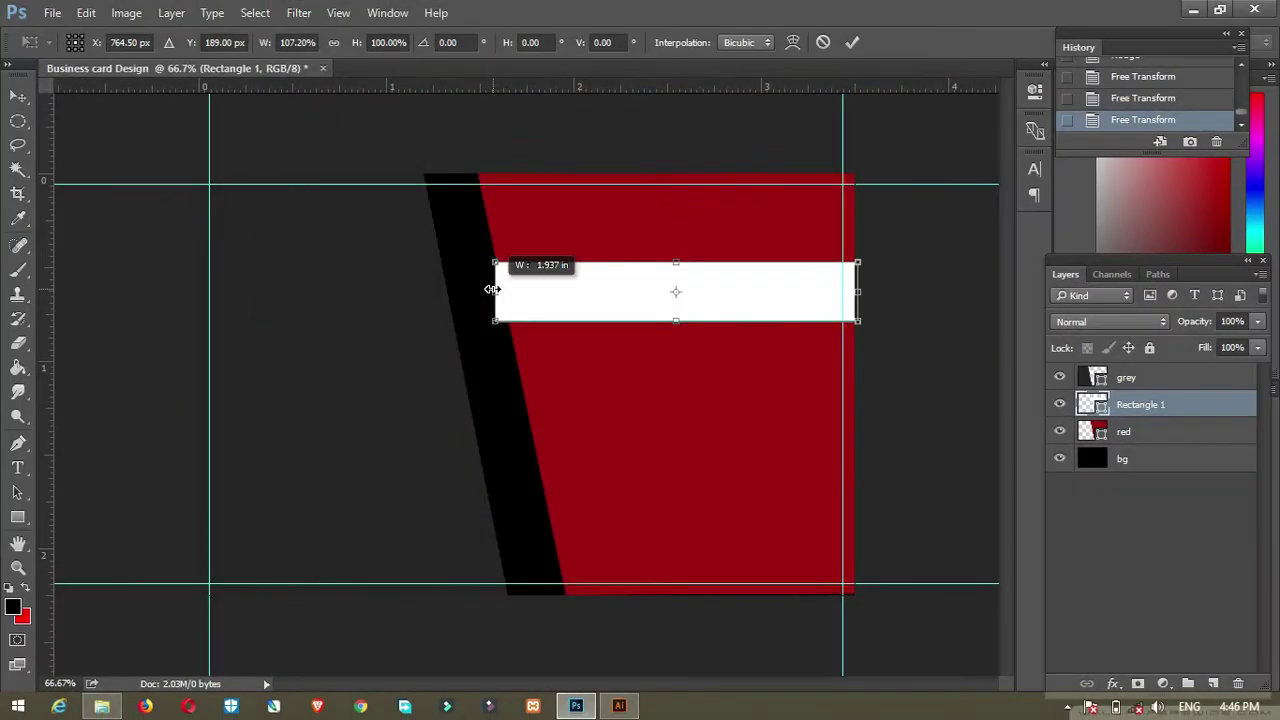
drag(495, 290, 495, 290)
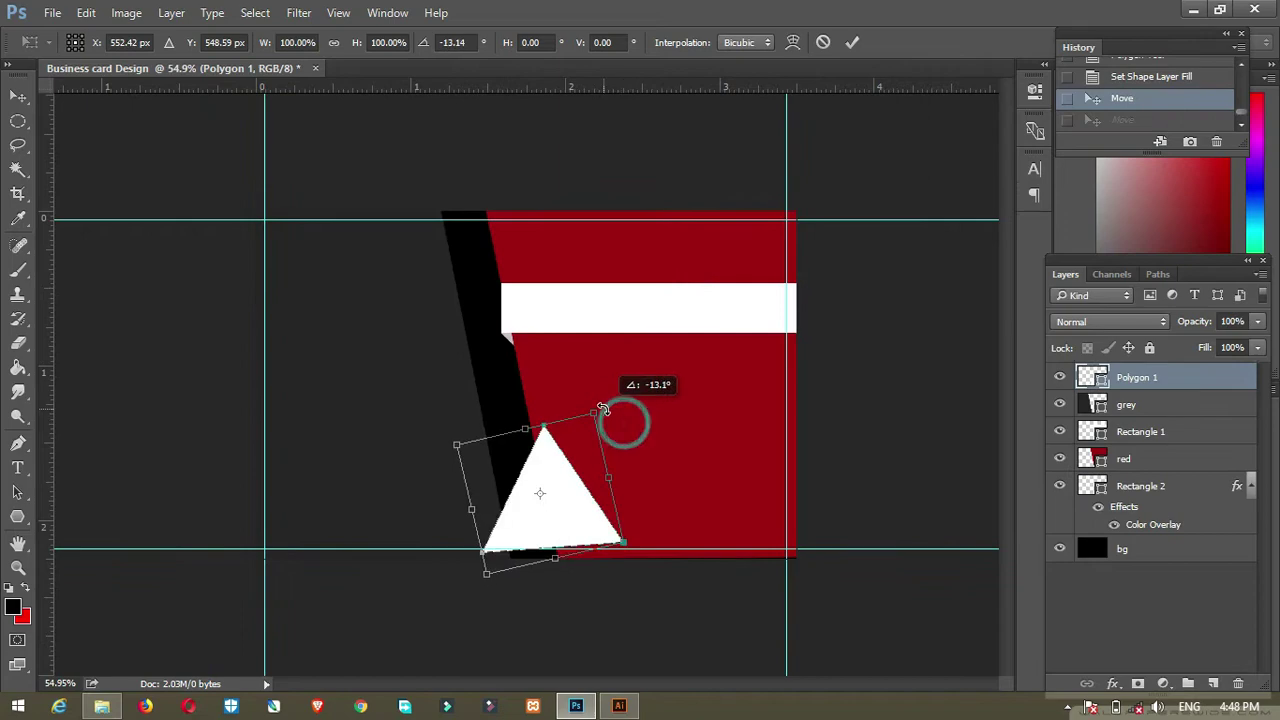
drag(623, 420, 606, 423)
mouse_move(574, 517)
mouse_down()
mouse_move(617, 525)
mouse_move(573, 515)
mouse_up()
drag(606, 423, 593, 465)
drag(561, 514, 557, 536)
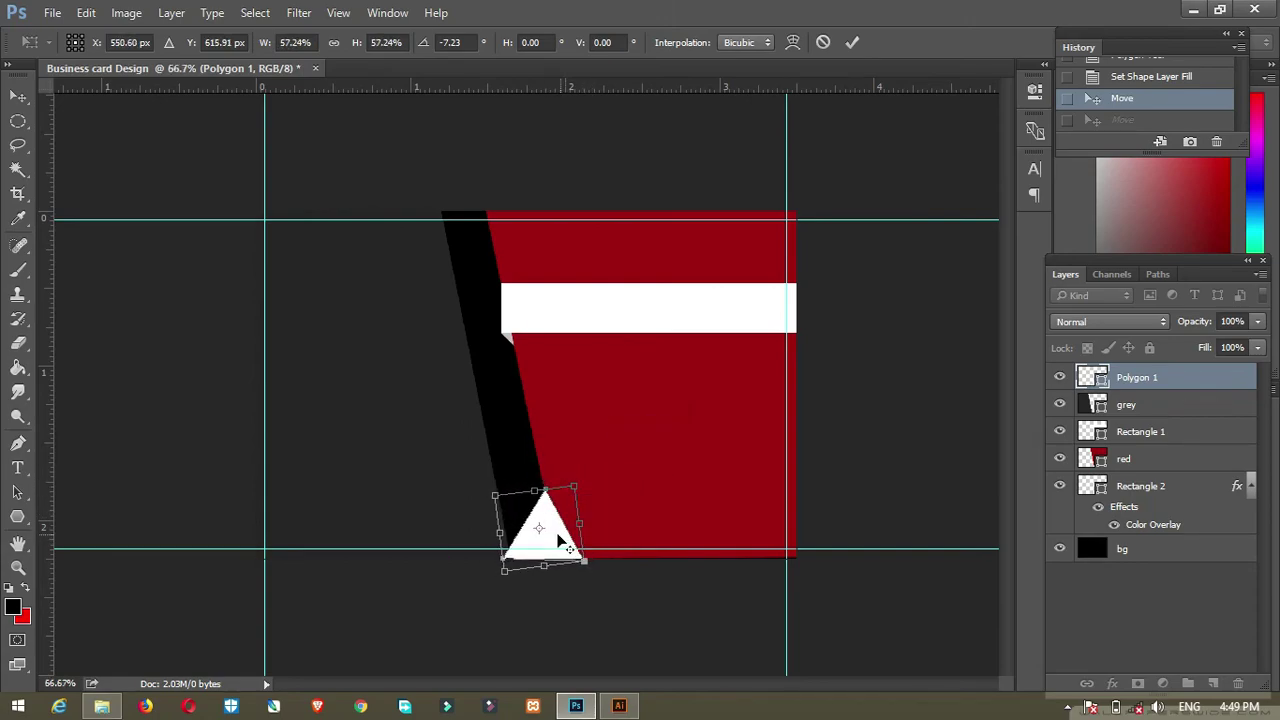
- Distort the triangle's two right-hand corners outward so it widens to the right and its base follows the card's bottom edge
scroll(553, 537, up, 3)
scroll(545, 541, down, 3)
scroll(549, 640, up, 5)
scroll(556, 580, down, 1)
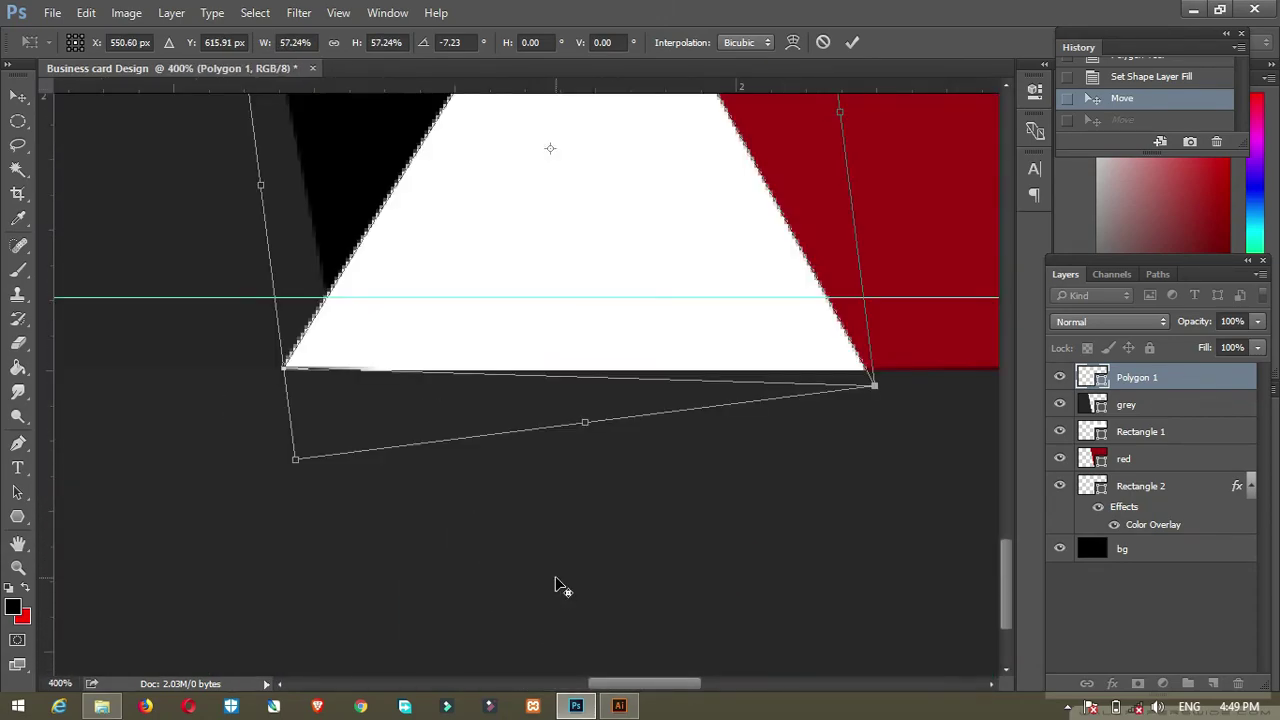
scroll(555, 578, down, 3)
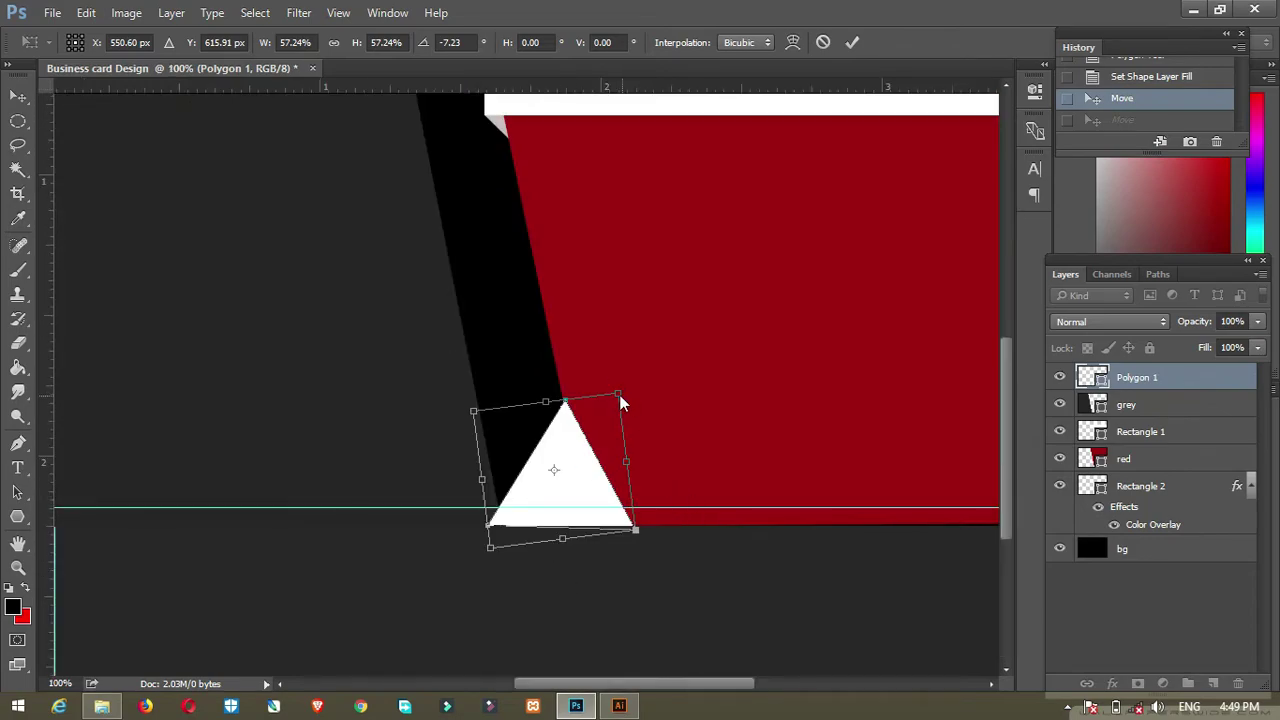
drag(619, 394, 668, 386)
drag(636, 529, 651, 533)
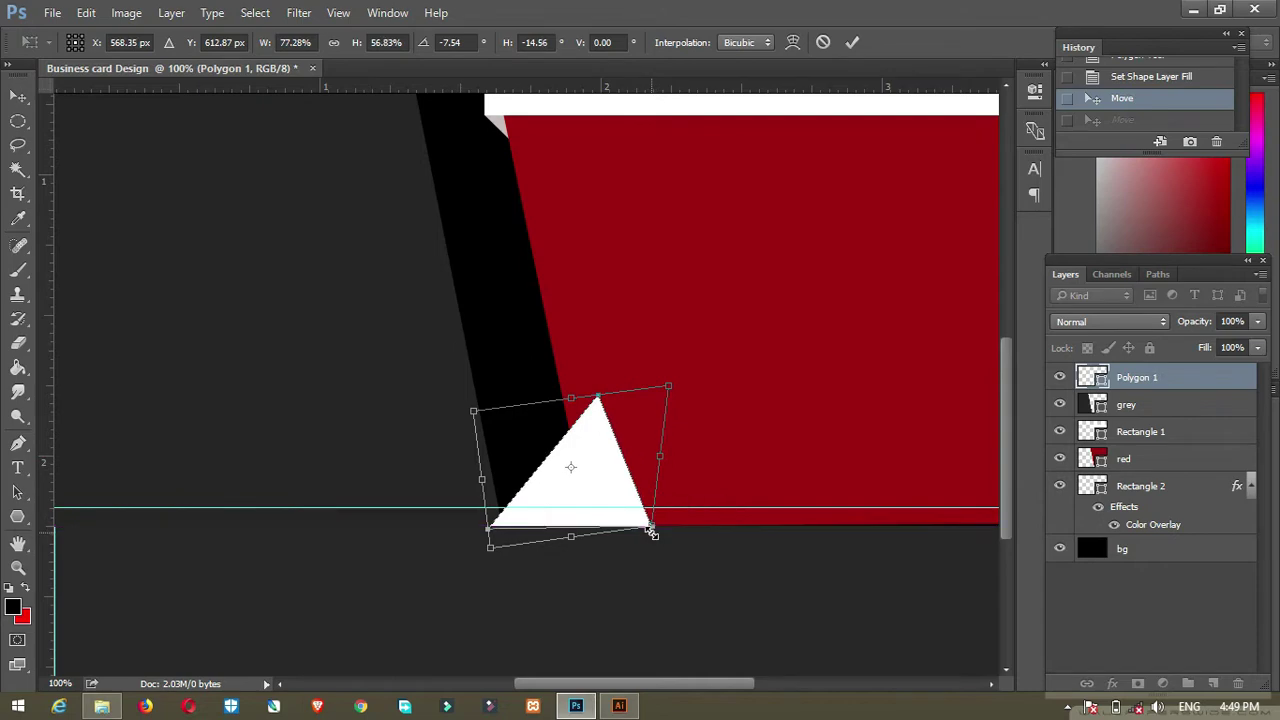
key(Return)
- Add the cardholder's name as 18 pt black text on the white bar
scroll(593, 465, down, 3)
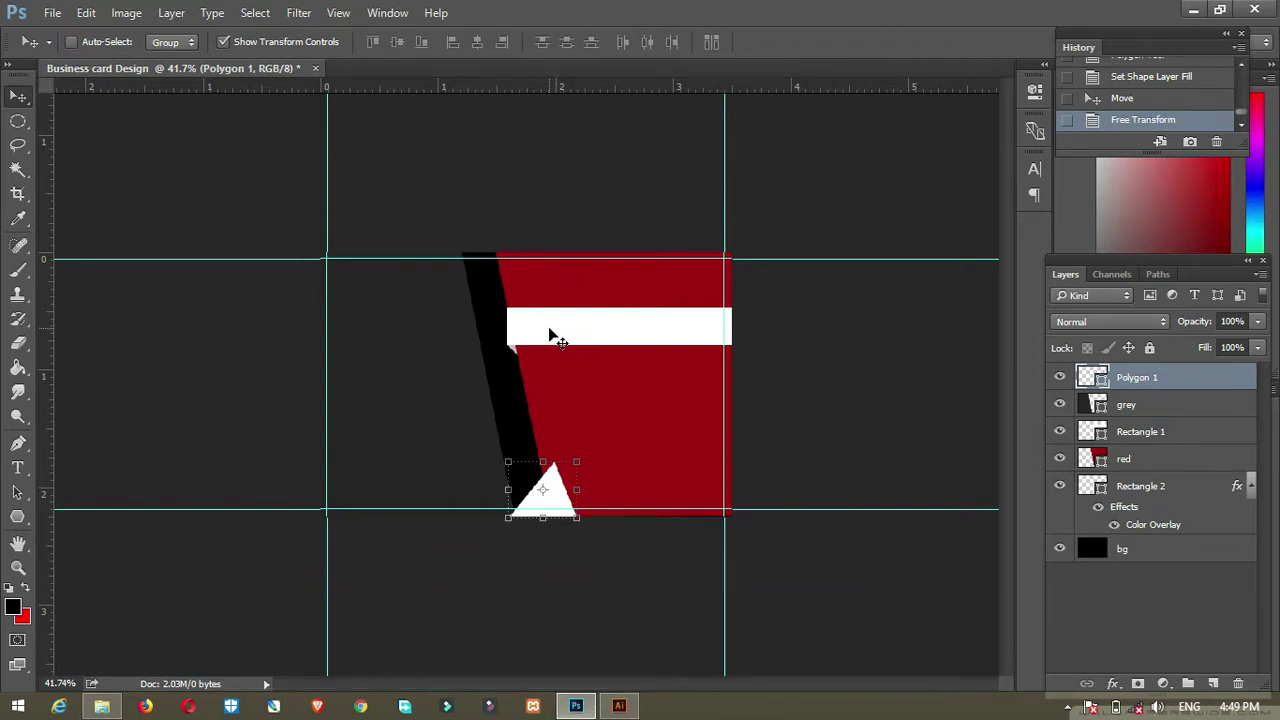
scroll(556, 336, up, 1)
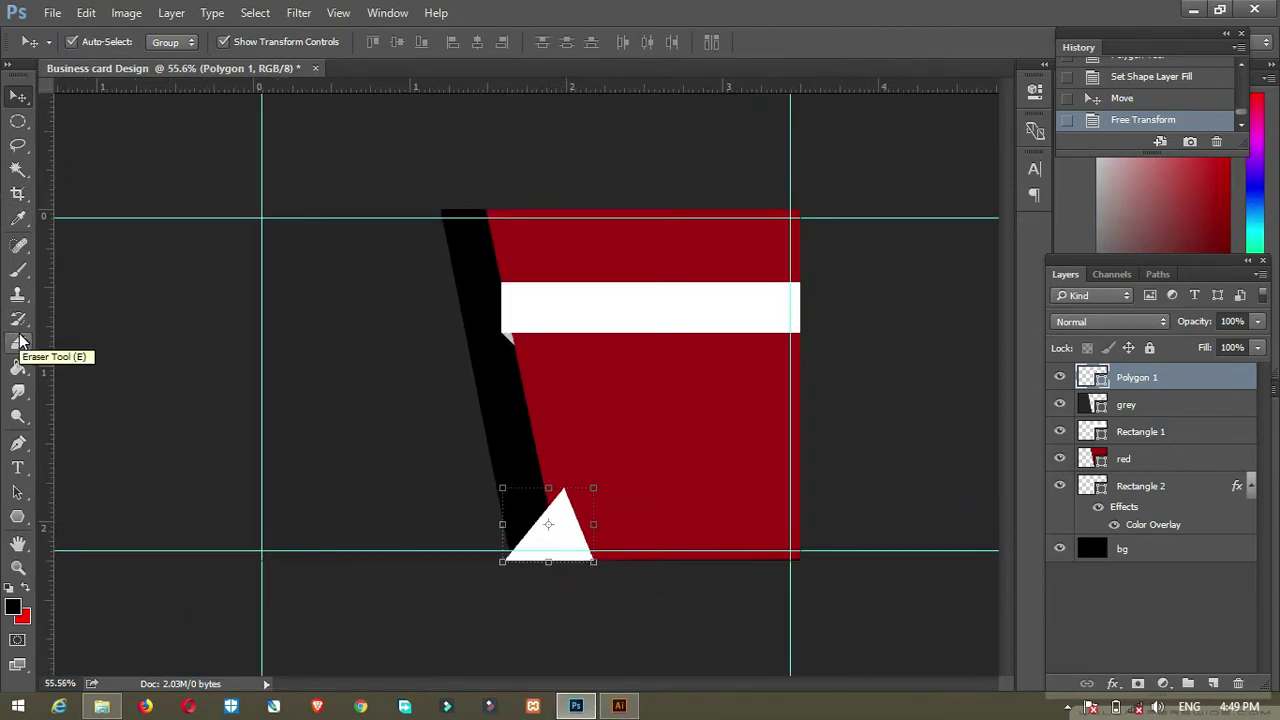
key(t)
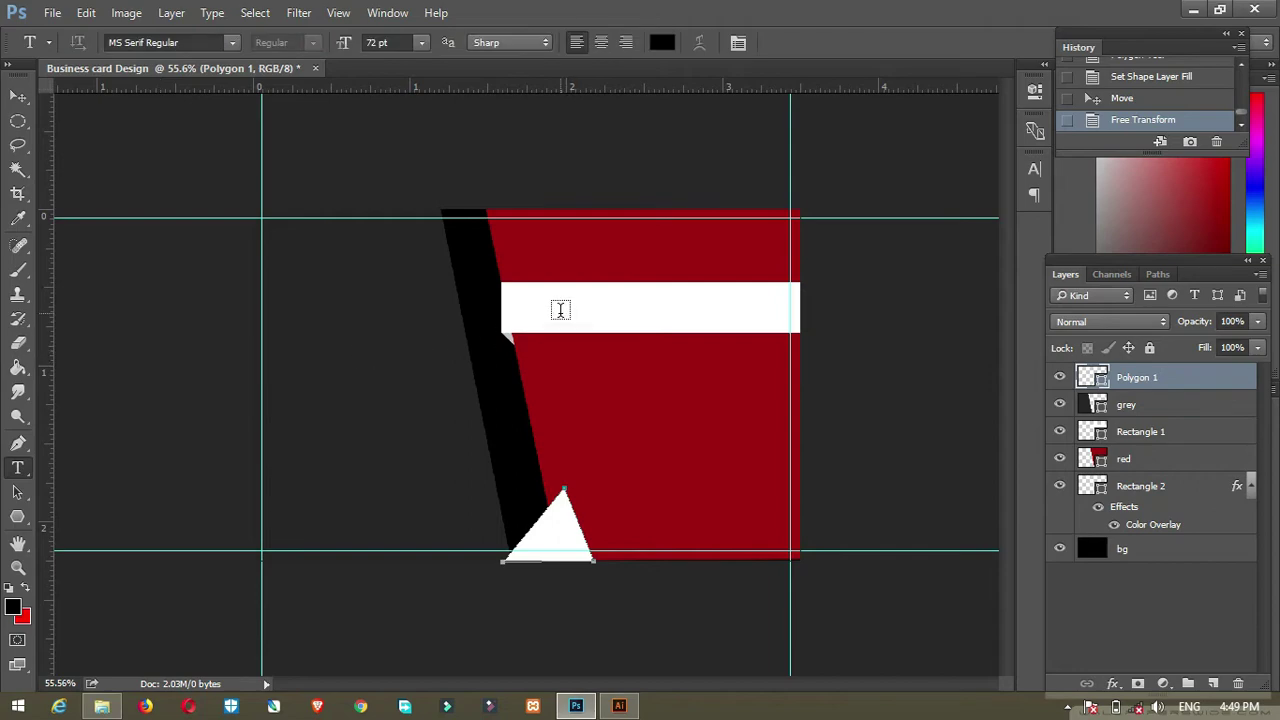
click(556, 311)
click(421, 42)
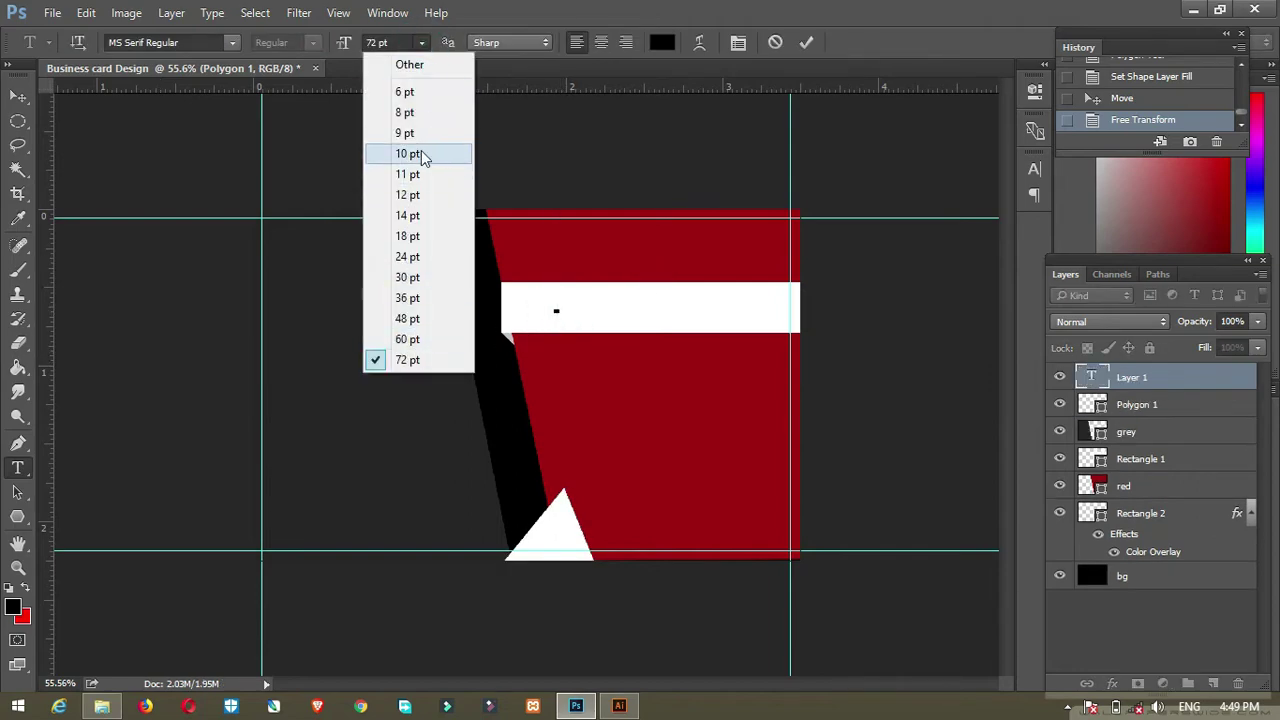
click(414, 253)
click(421, 42)
click(414, 234)
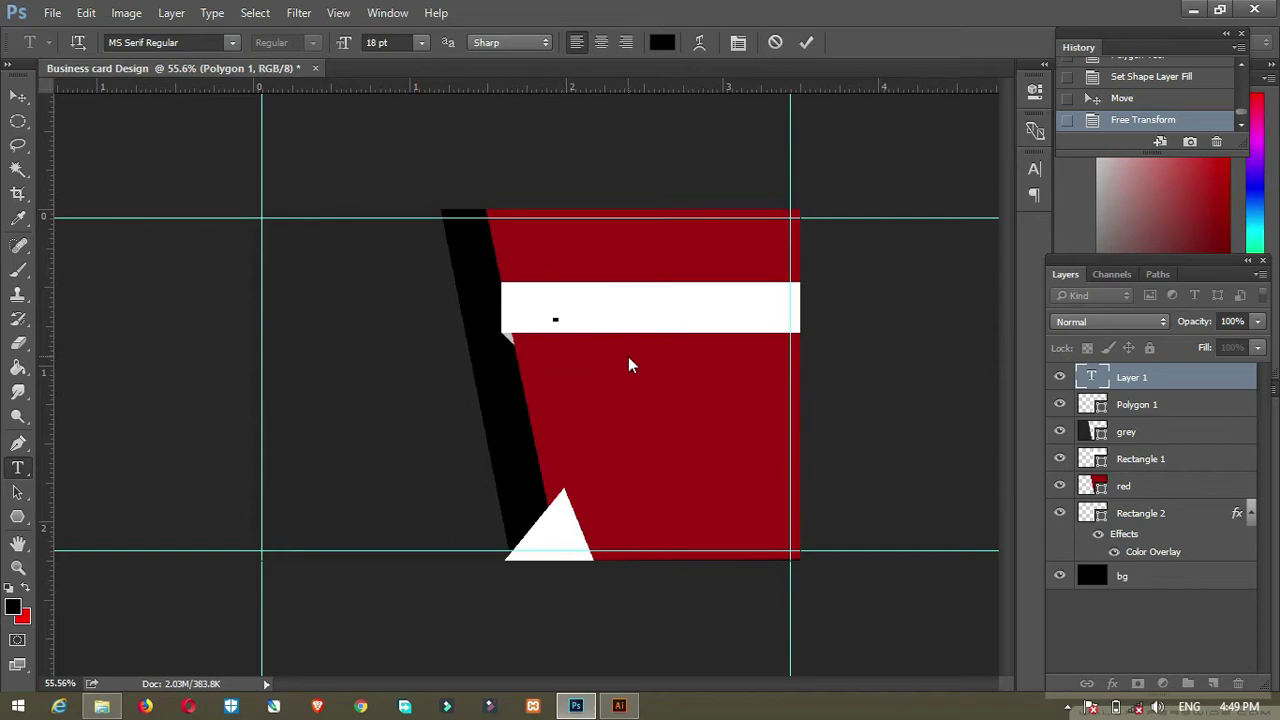
text(JOhn)
key(BackSpace)
key(BackSpace)
key(BackSpace)
text(ohn Doe)
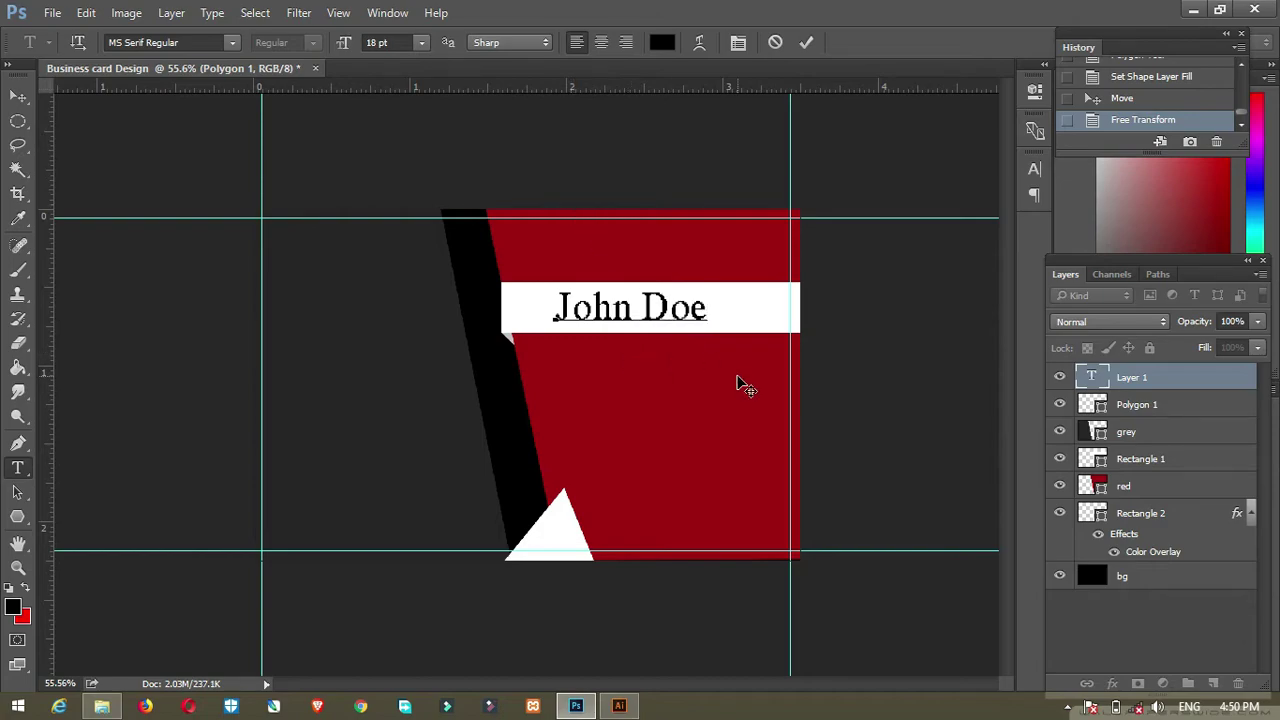
- Set the name text's font to MS Sans Serif Regular with Smooth anti-aliasing
key(ctrl+a)
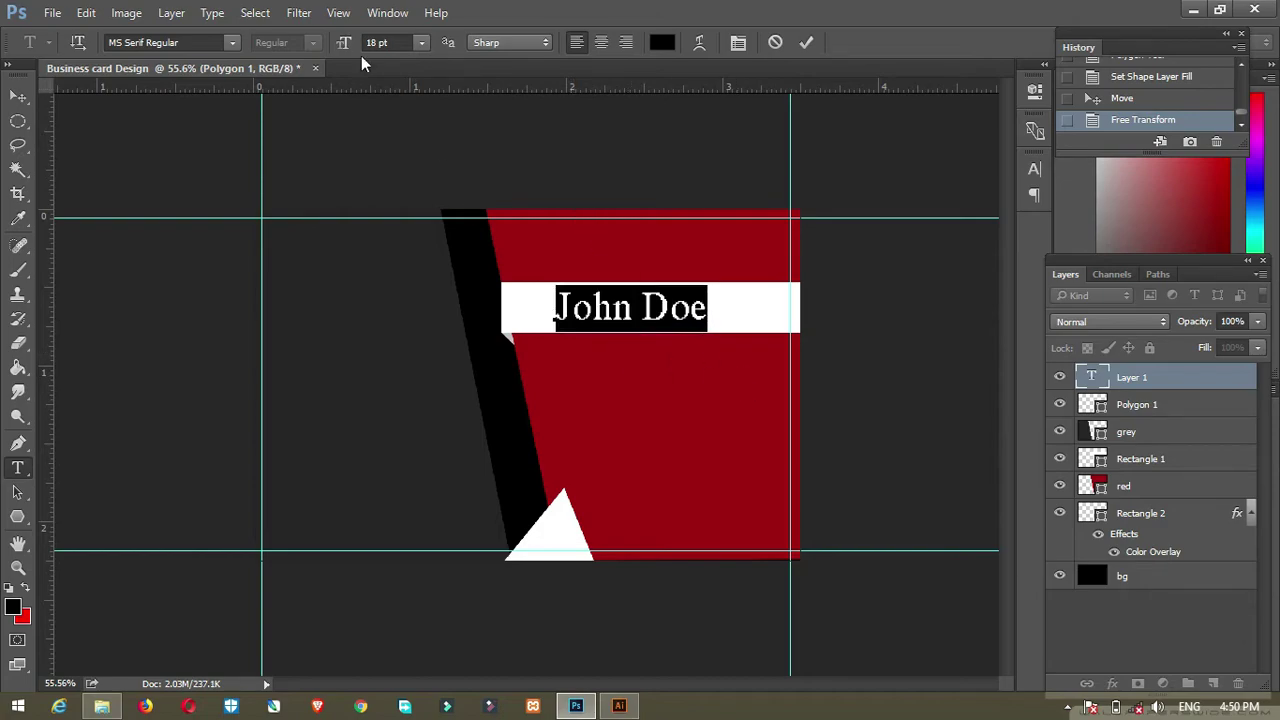
click(216, 43)
click(227, 45)
text(sa)
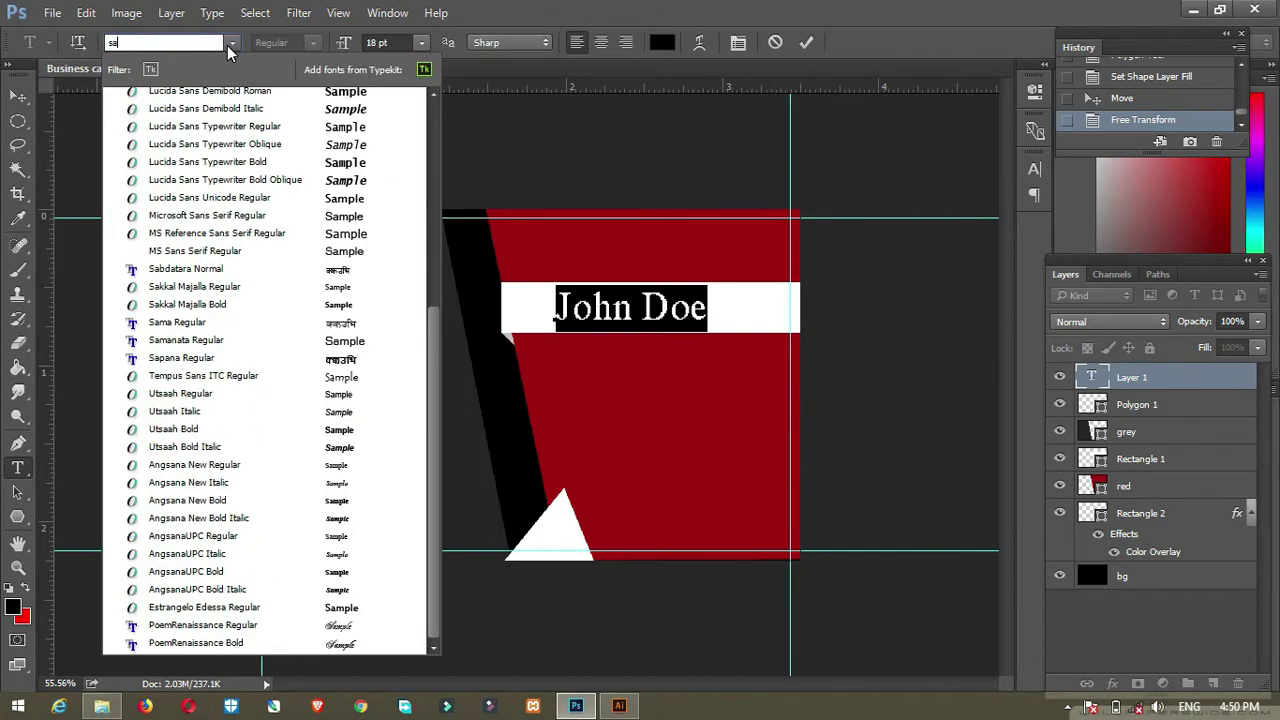
text(ns)
text(s)
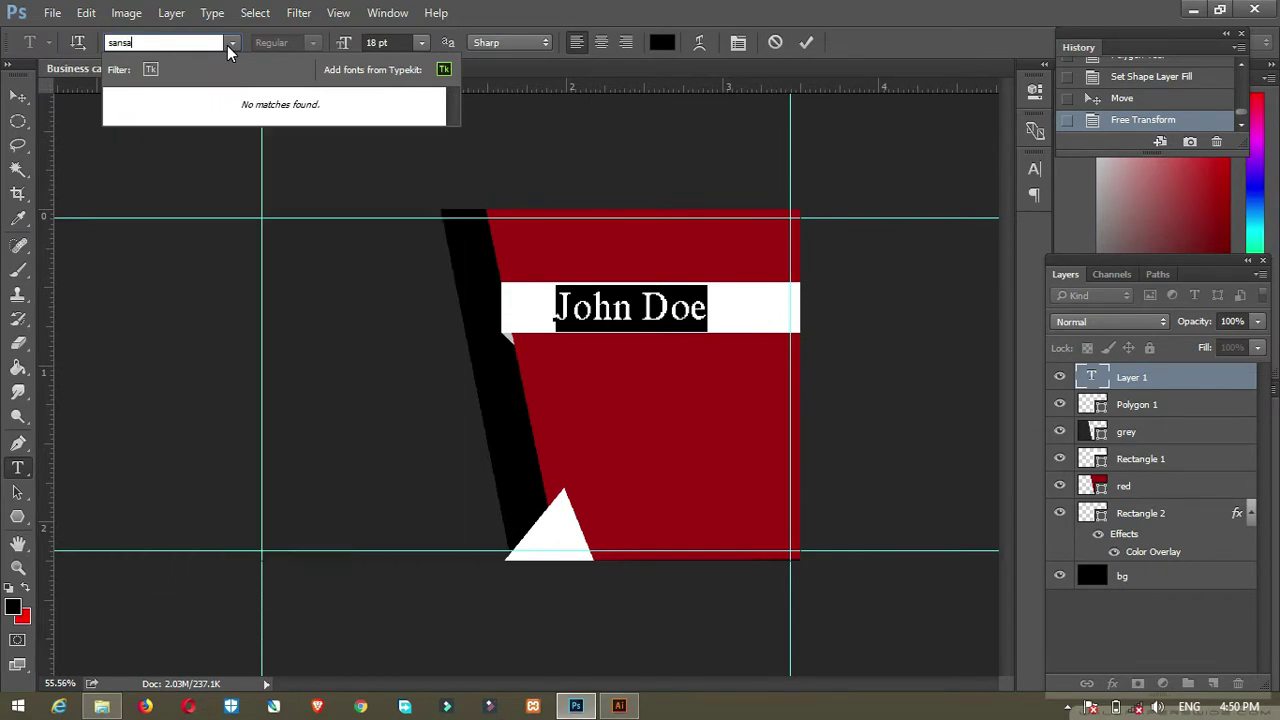
key(BackSpace)
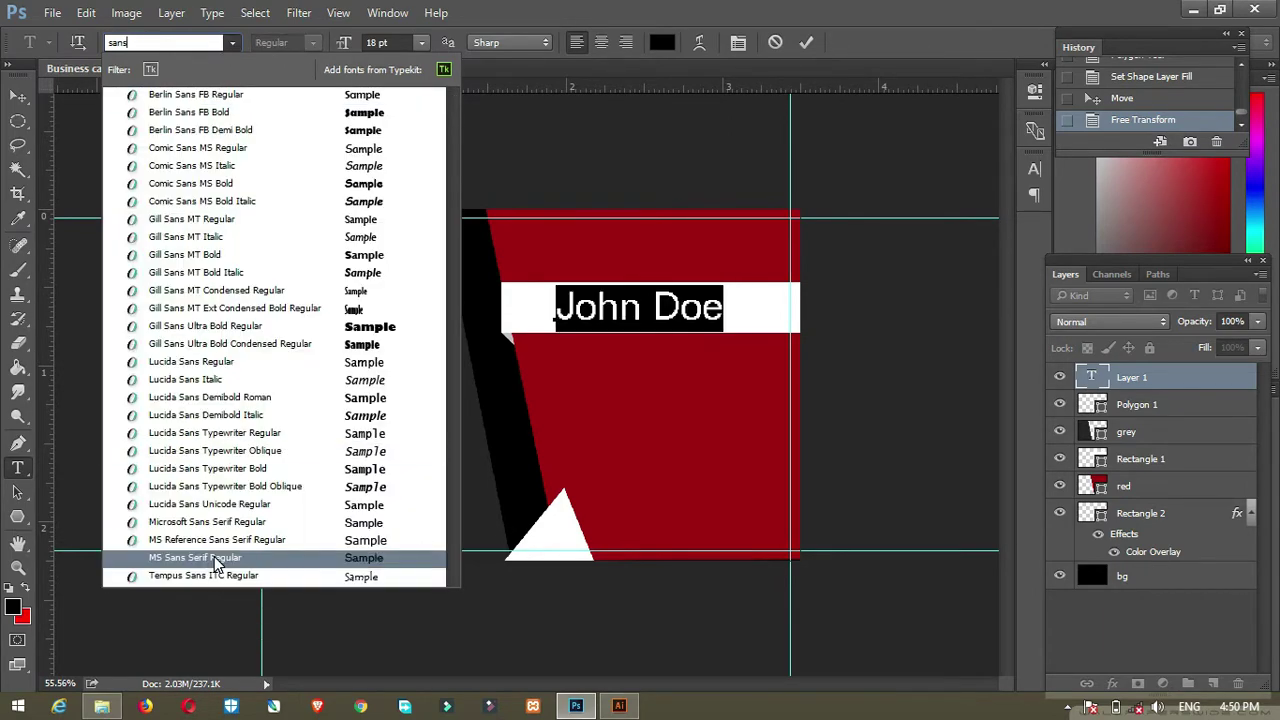
click(205, 558)
click(495, 42)
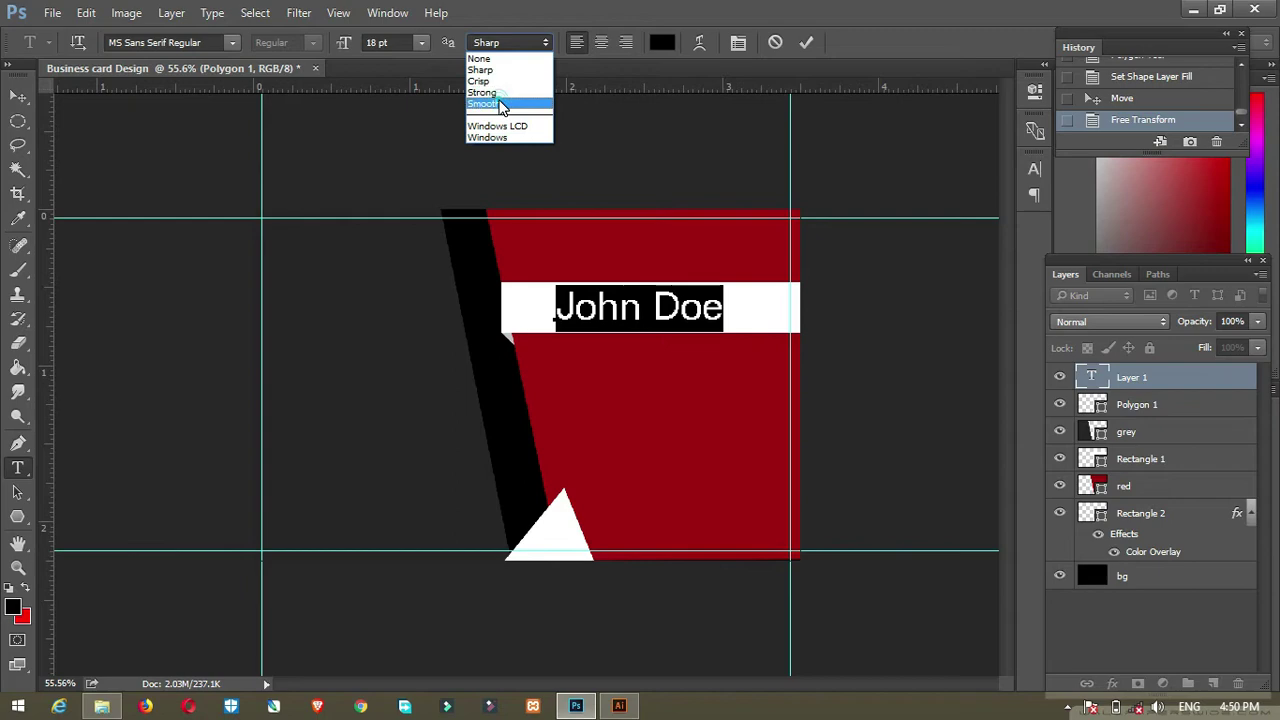
click(490, 103)
key(ctrl+Return)
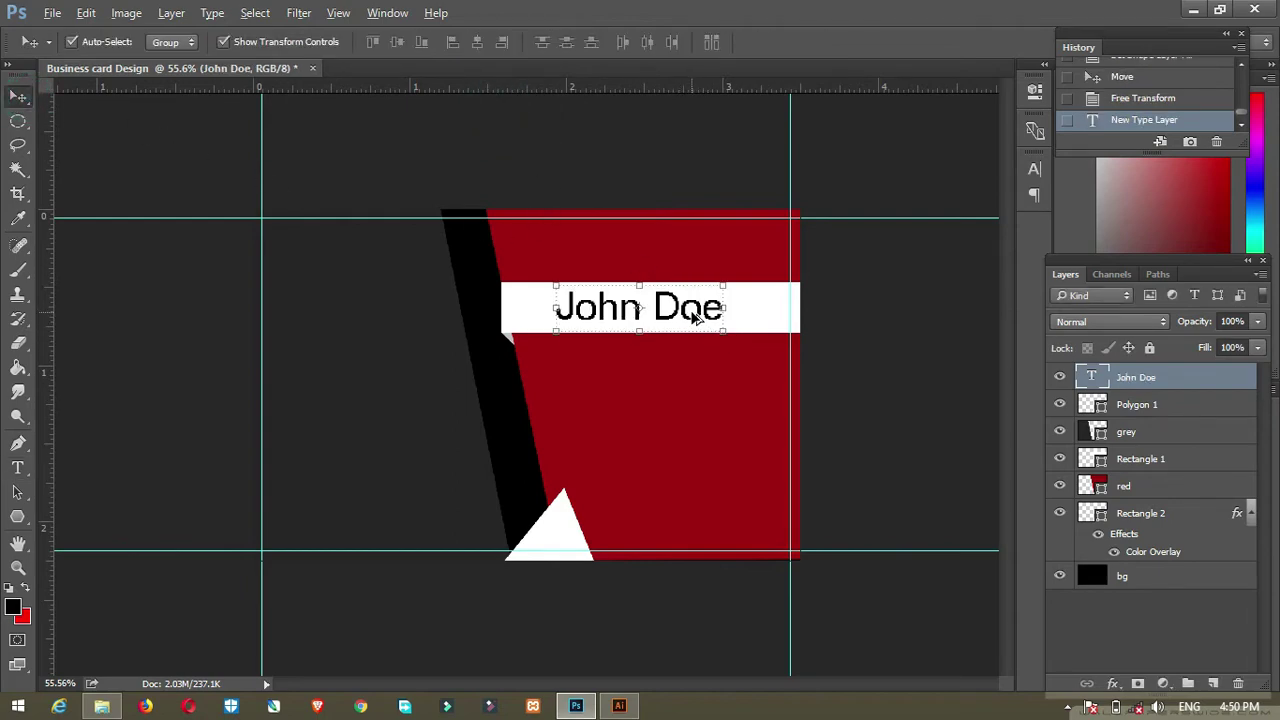
- Duplicate the name text just below the white bar and set the copy to white (#ffffff) at 6 pt
drag(697, 316, 693, 370)
key(t)
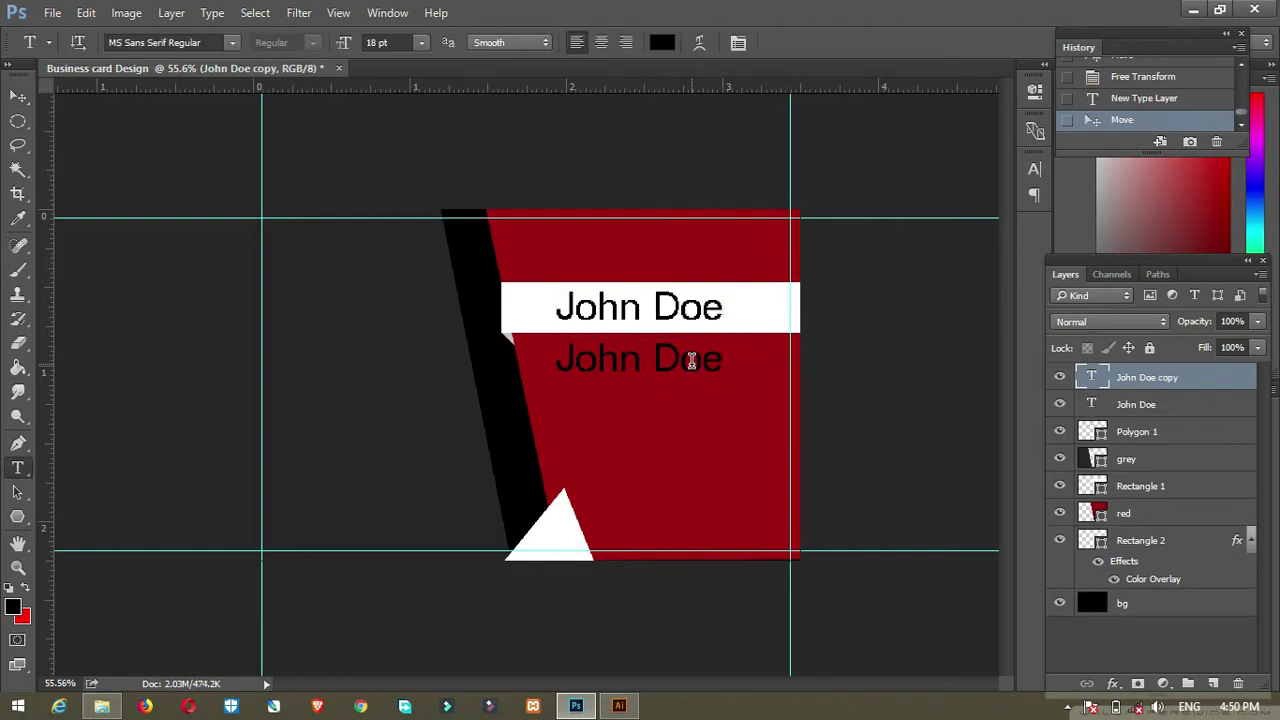
click(690, 362)
click(662, 42)
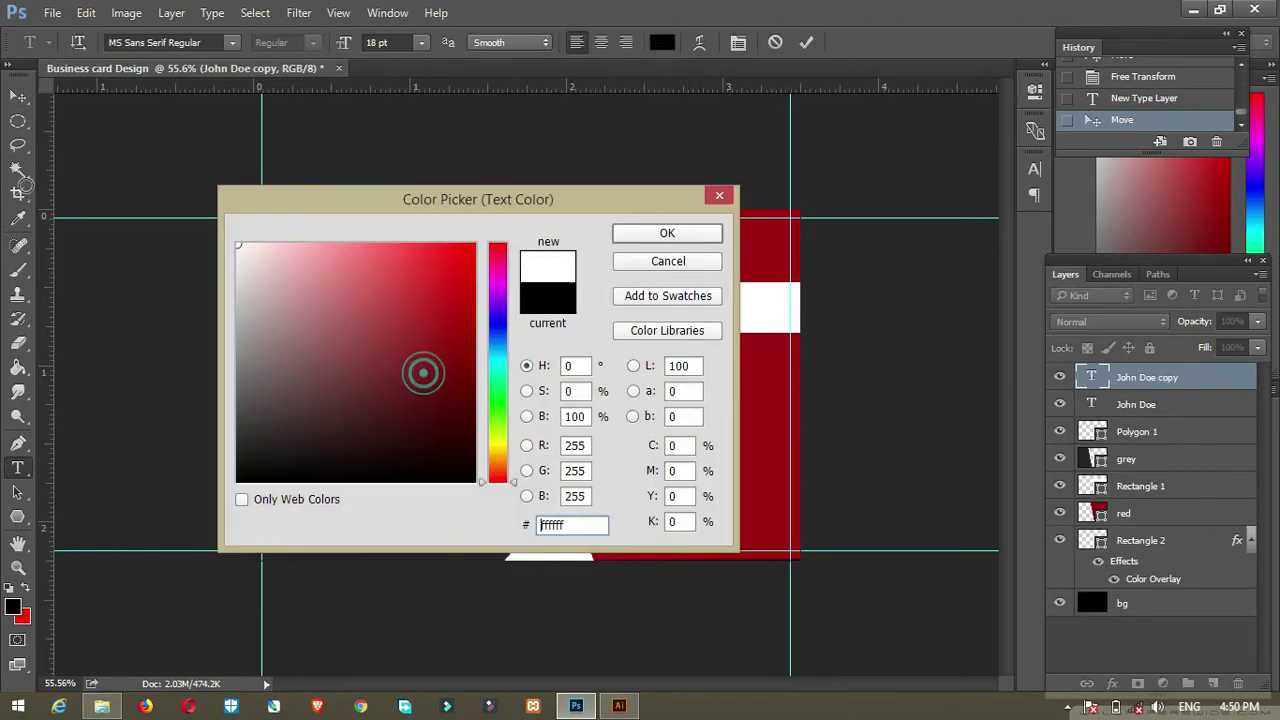
click(663, 234)
click(421, 42)
click(410, 95)
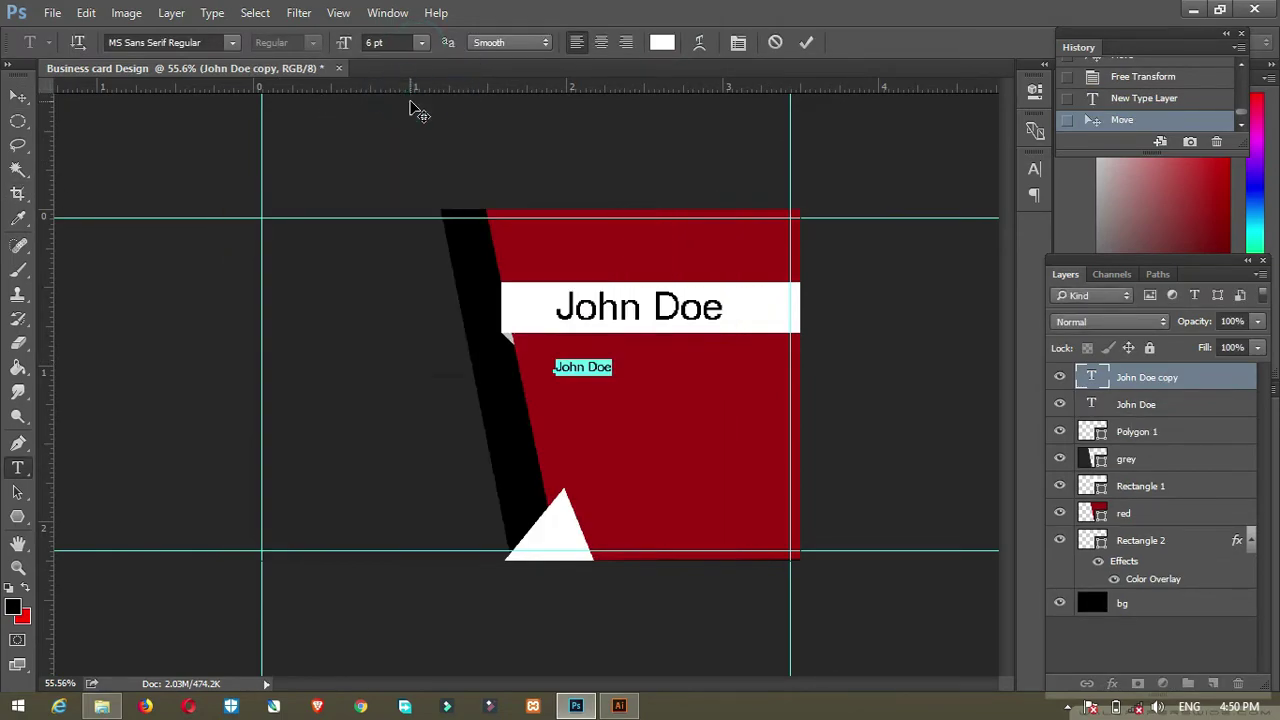
- Replace the copied text with "Graphic Designer" and centre it under the name
text(Graphic )
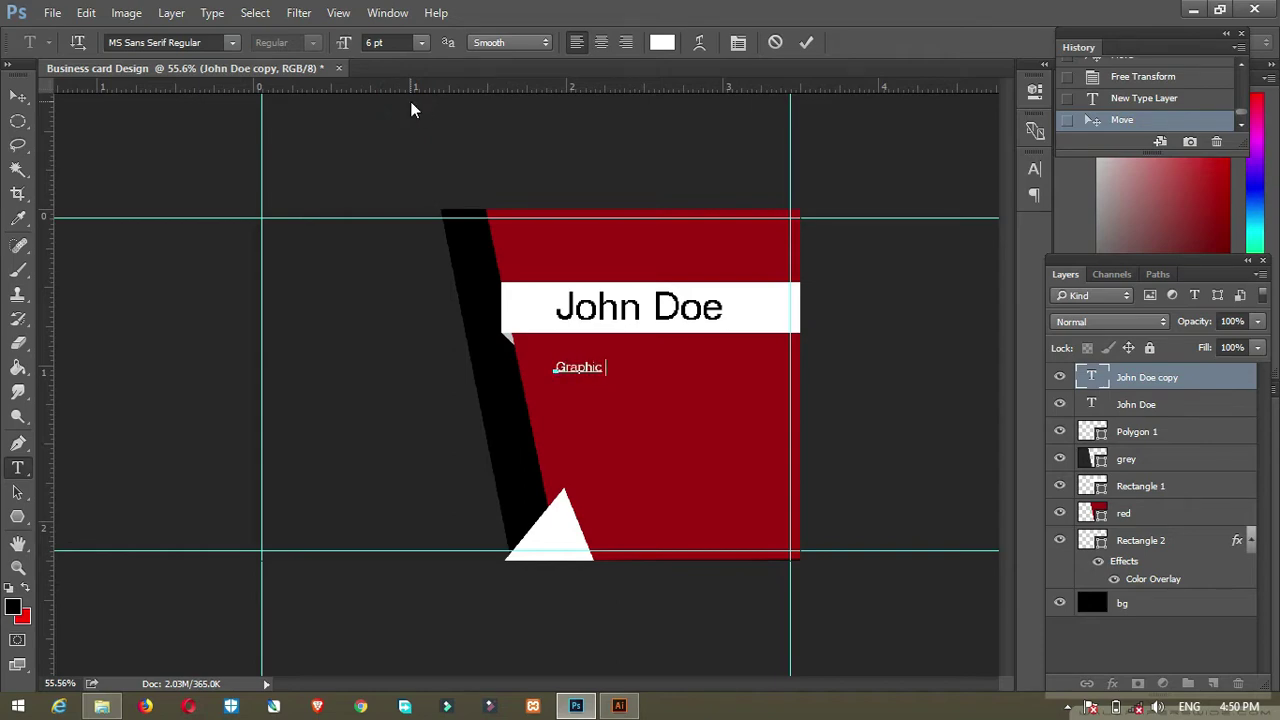
text(DEs)
drag(643, 428, 682, 403)
click(18, 94)
- Recolor the name text bright red (#ff0007) and shift it slightly right to center it above the job title
click(670, 313)
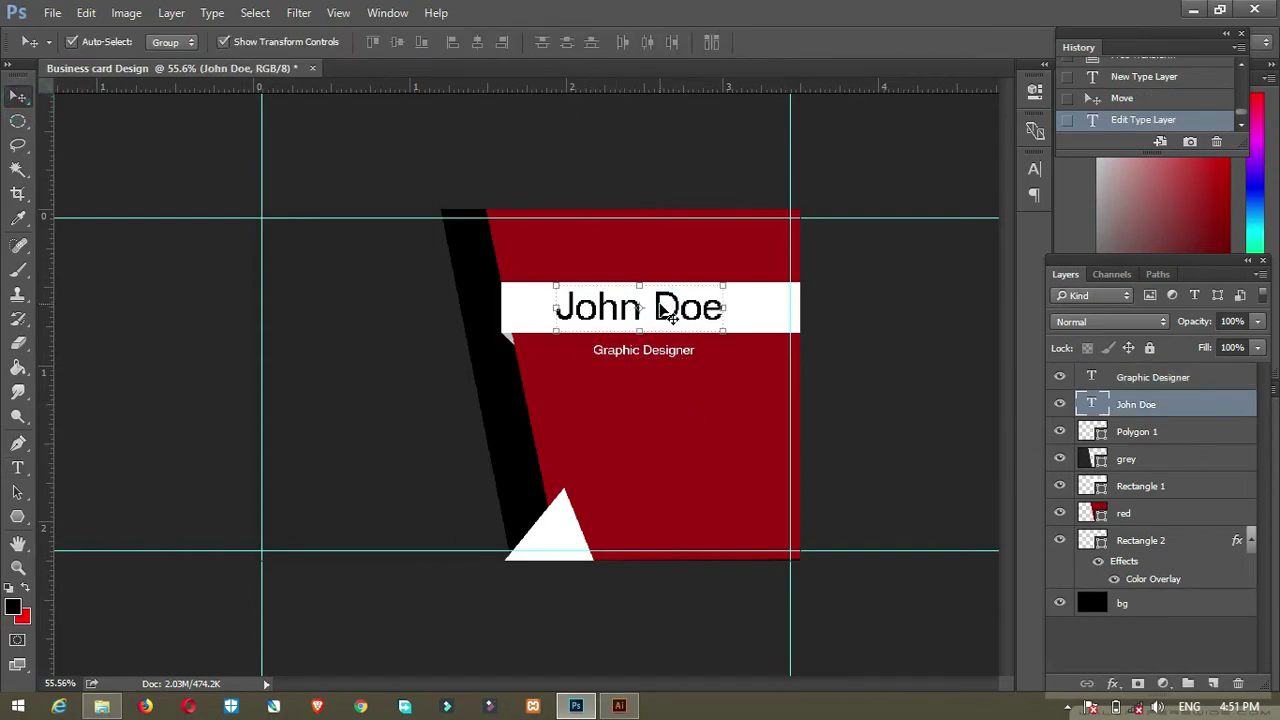
key(t)
click(666, 43)
drag(398, 305, 480, 241)
drag(604, 202, 1054, 247)
click(628, 240)
click(909, 329)
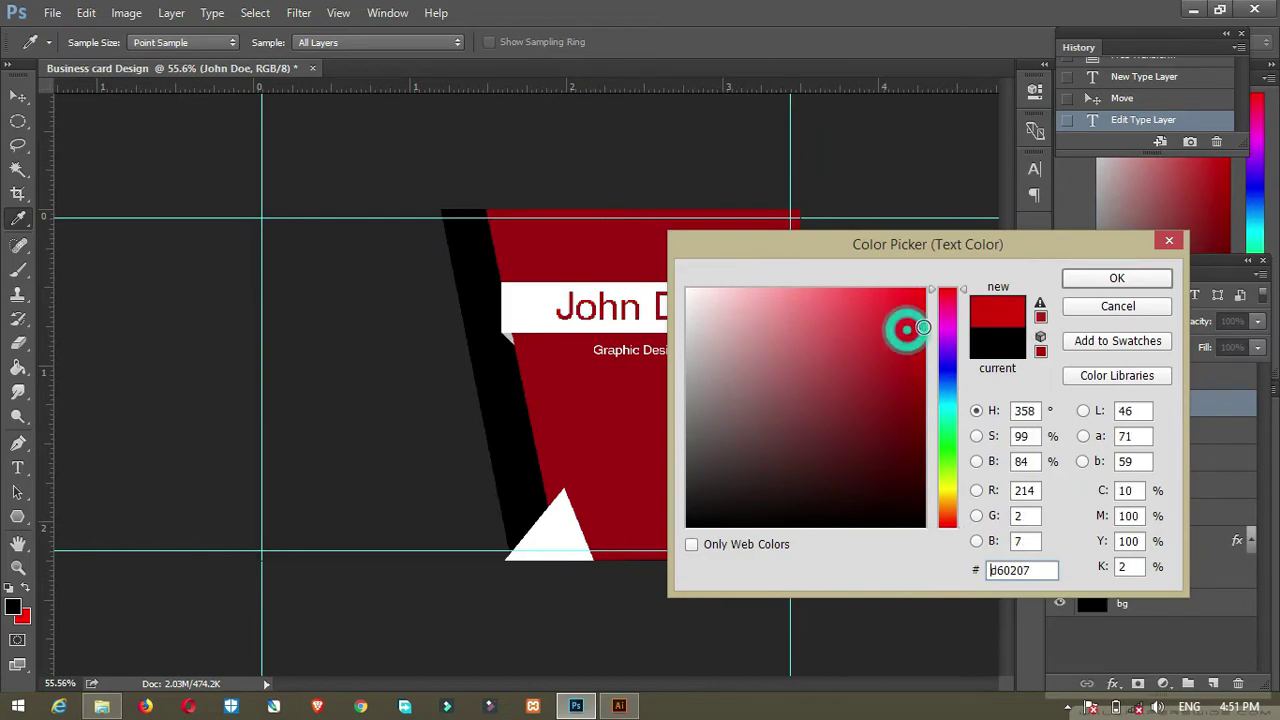
click(946, 301)
click(596, 257)
drag(917, 298, 963, 277)
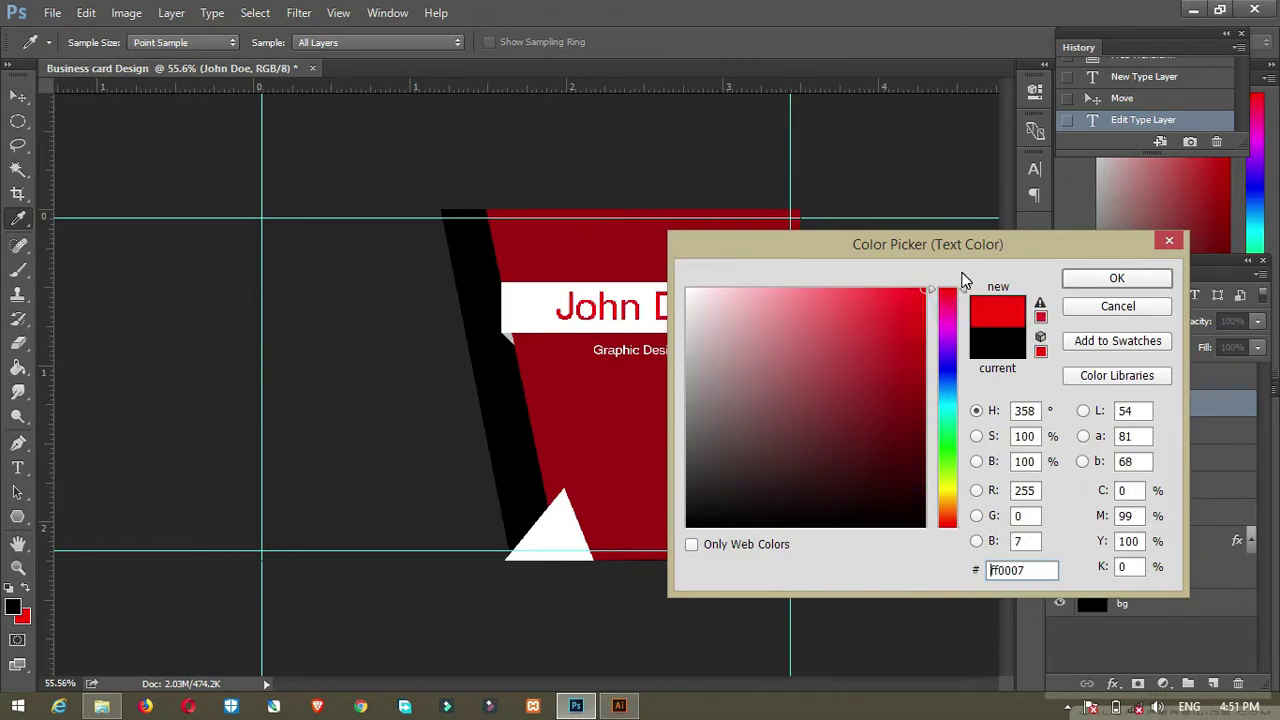
click(1105, 278)
click(20, 97)
drag(684, 317, 692, 316)
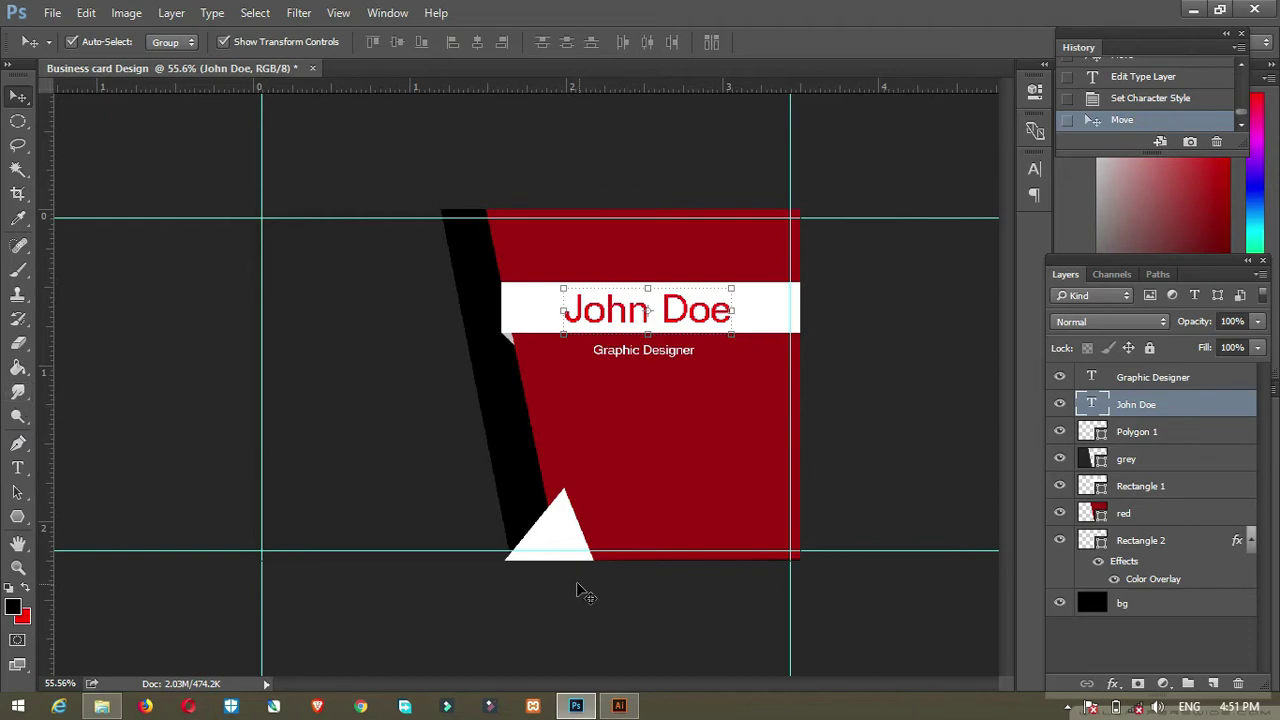
- Draw an envelope custom shape about 55 × 42 px near the grey panel's outer edge, at mid-height
key(y)
key(u)
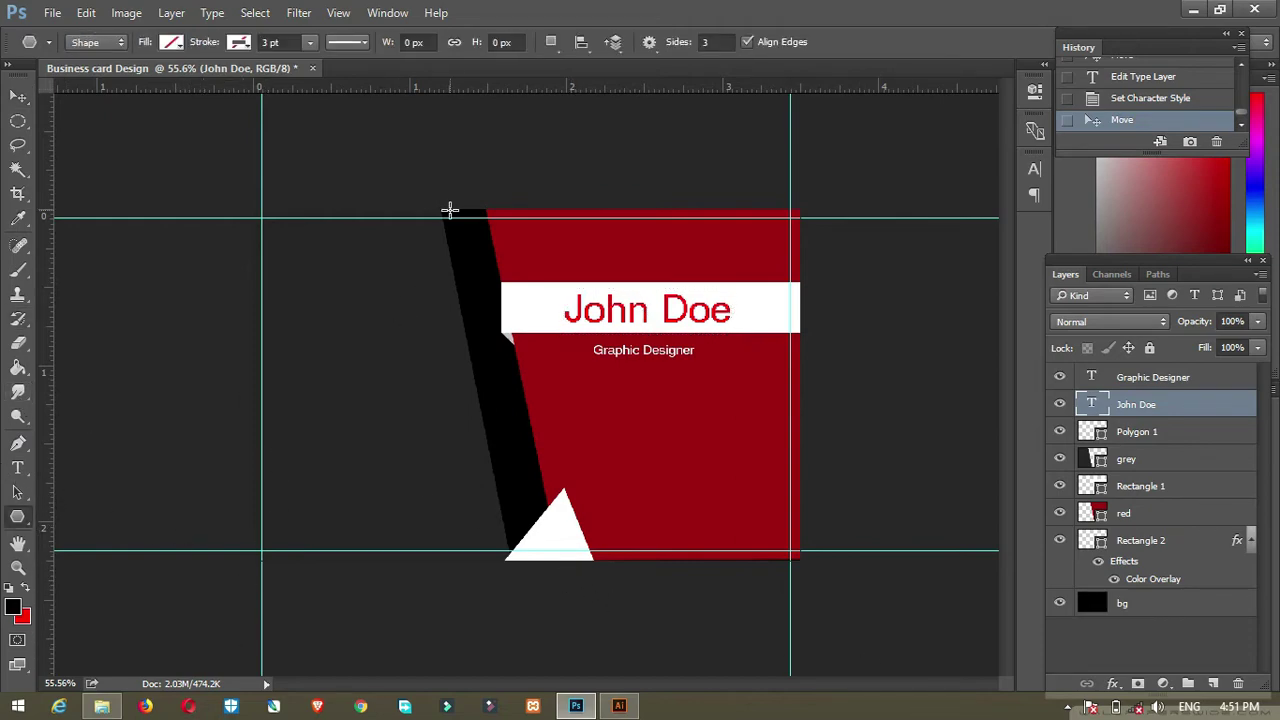
right_click(17, 516)
click(110, 602)
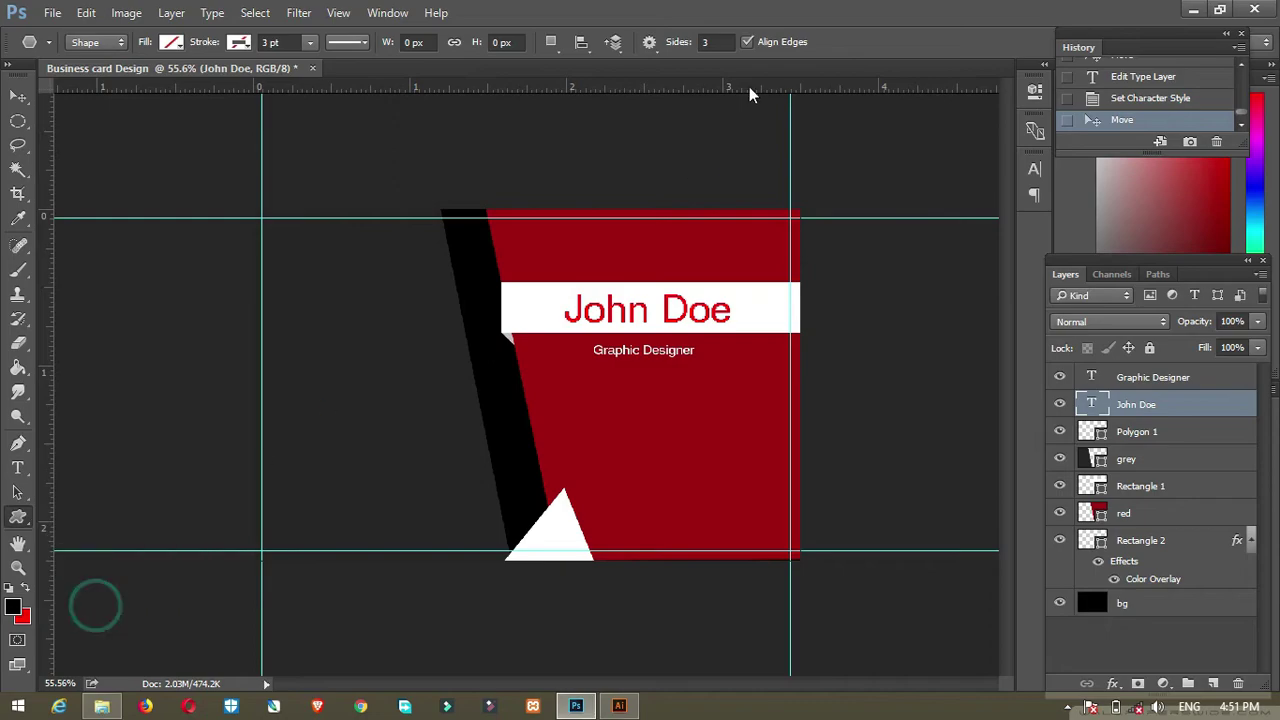
click(731, 42)
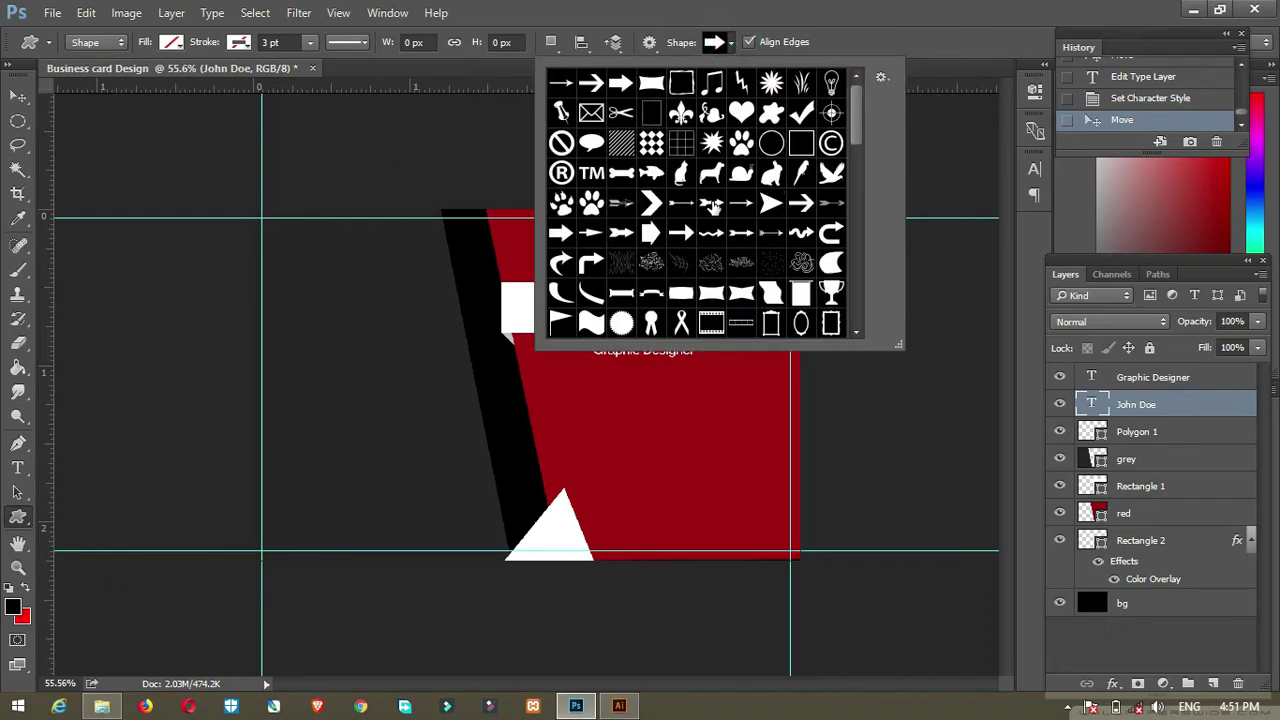
click(592, 113)
drag(274, 352, 305, 376)
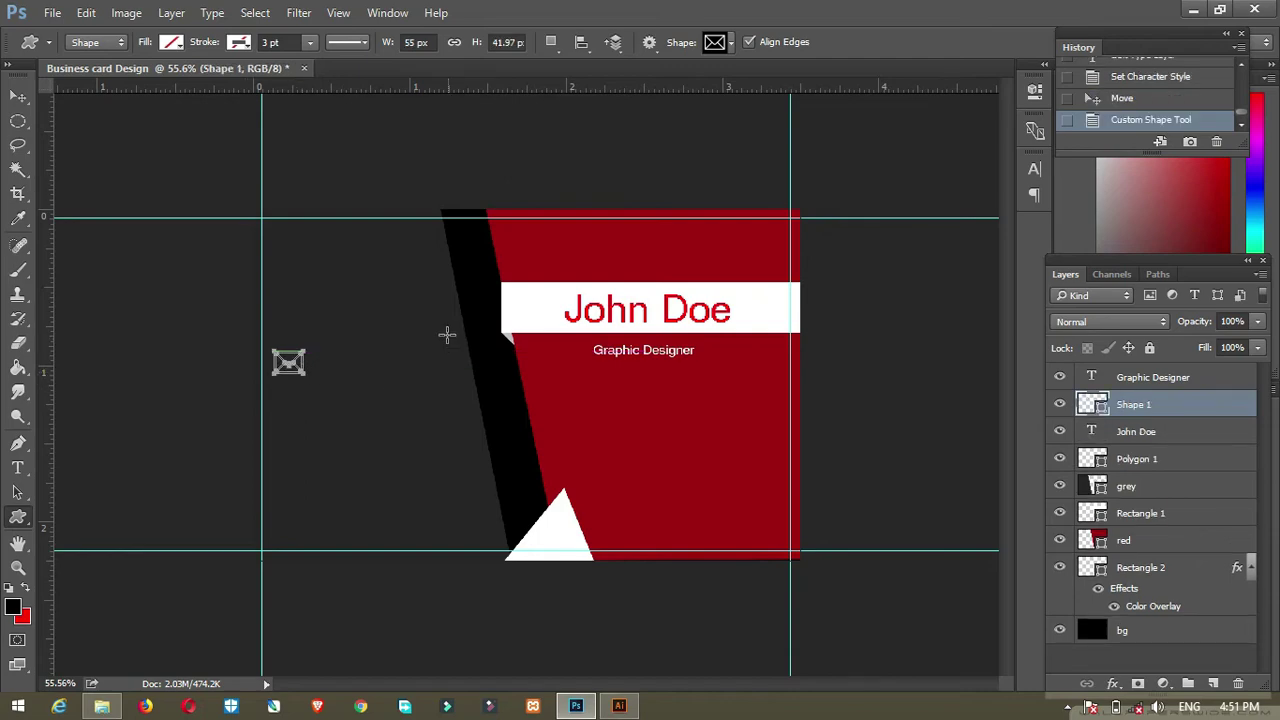
- Try a white fill on the envelope shape, and undo that fill
click(179, 47)
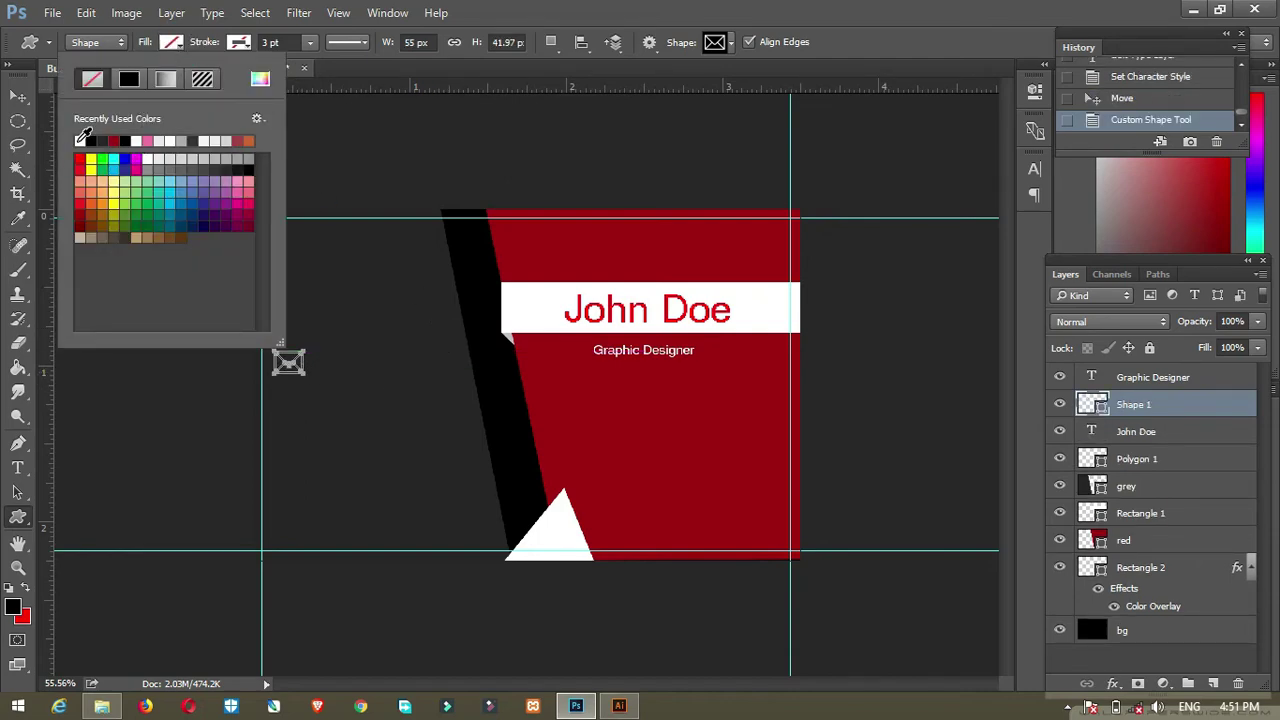
click(81, 140)
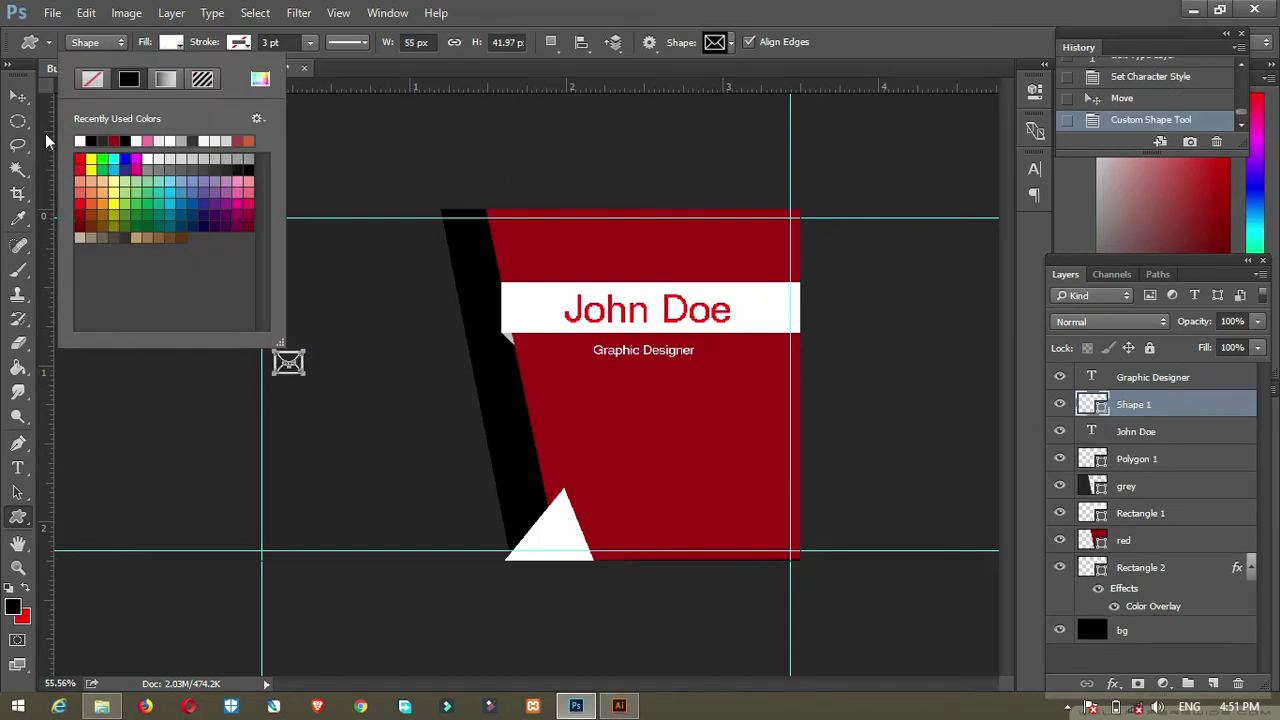
click(18, 96)
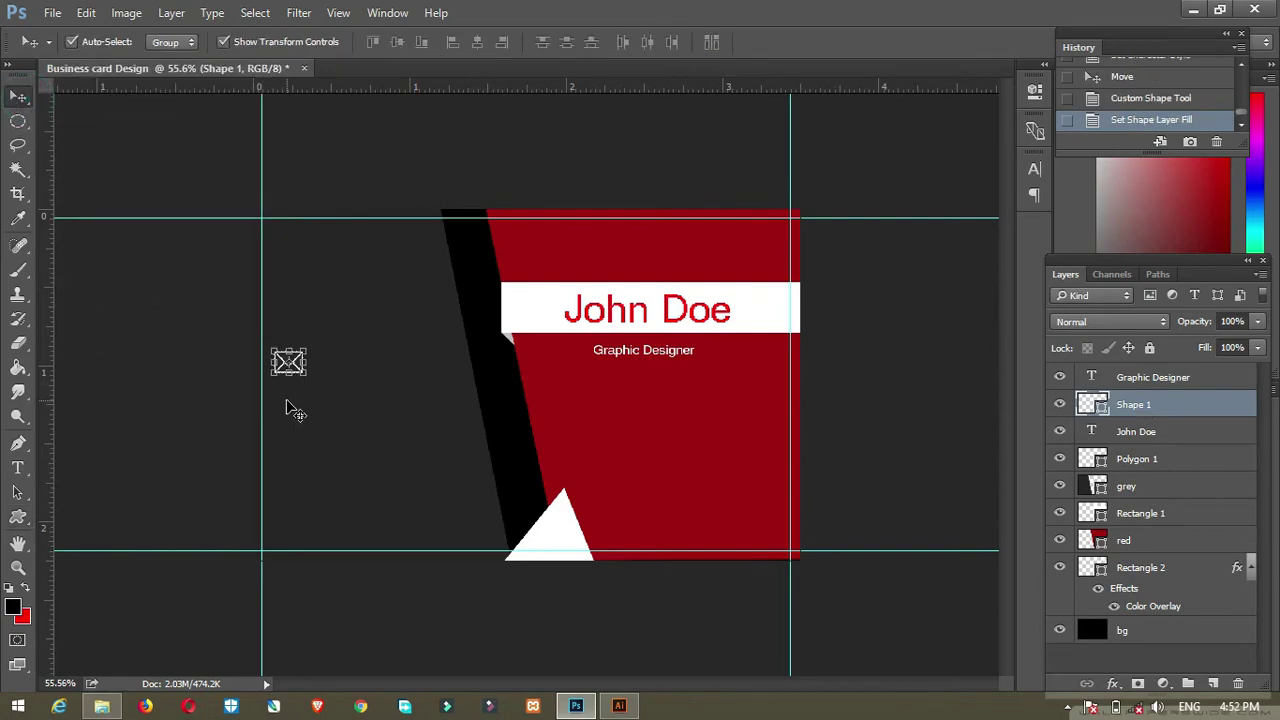
click(114, 243)
click(287, 363)
click(288, 362)
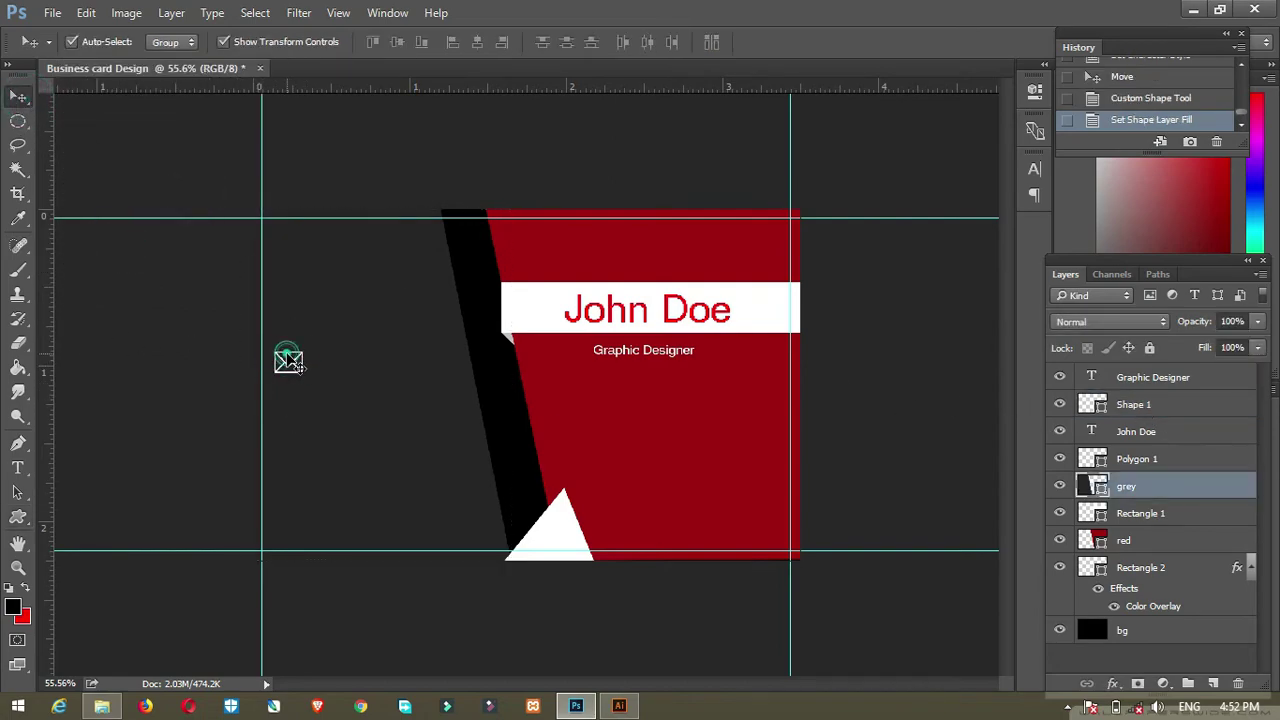
click(186, 297)
key(ctrl+z)
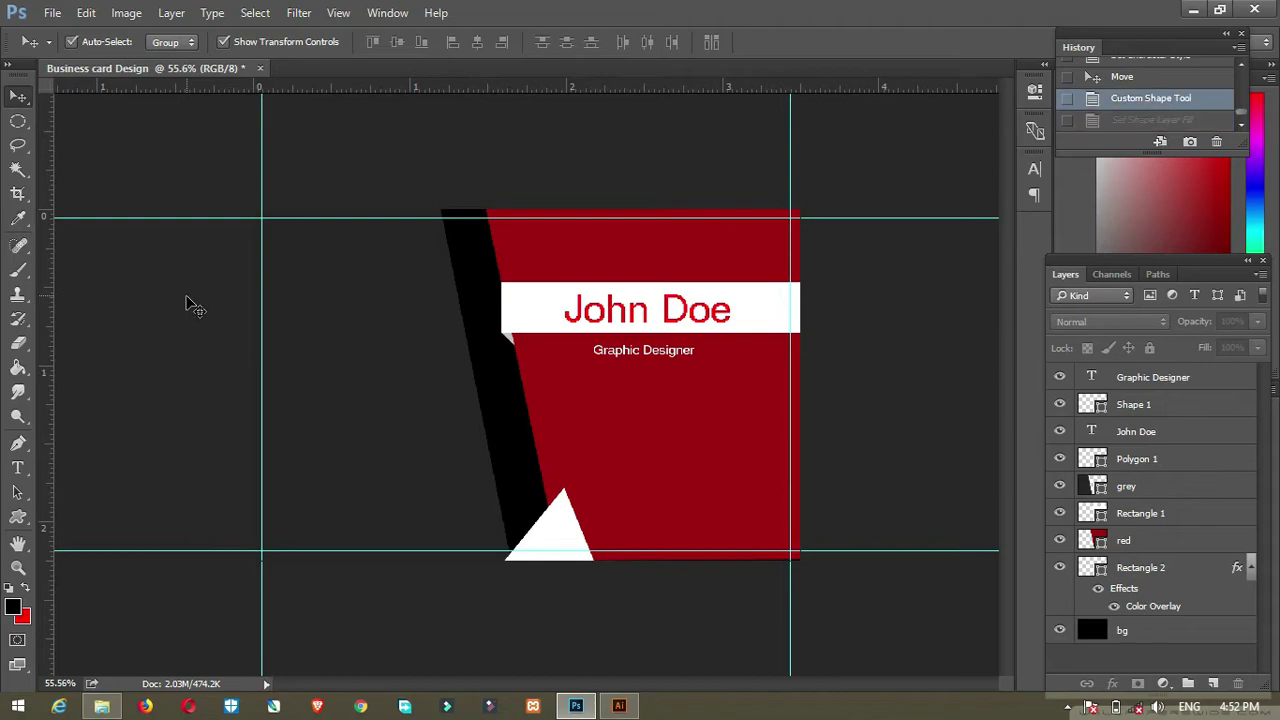
- Create a layer named "mail" above the job title and draw an envelope about 54 × 40 px on the grey panel
click(1156, 383)
key(ctrl+shift+n)
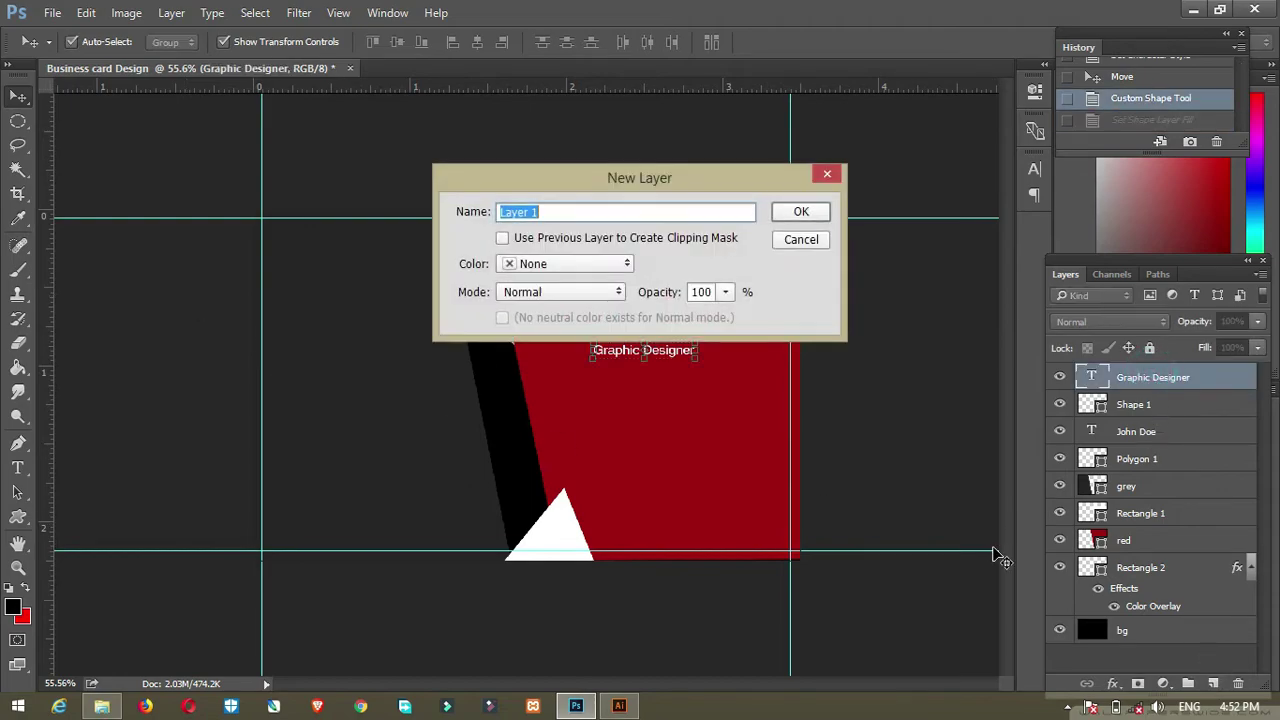
text(mail)
key(Return)
key(u)
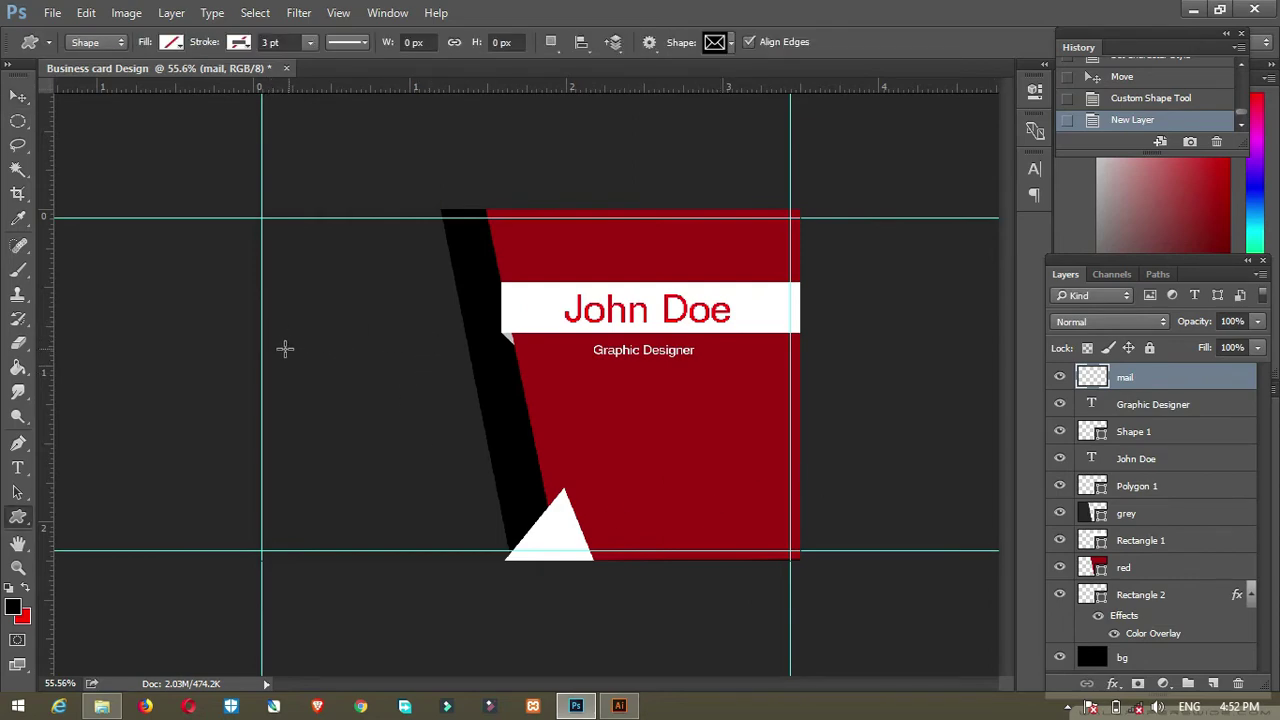
drag(270, 342, 309, 363)
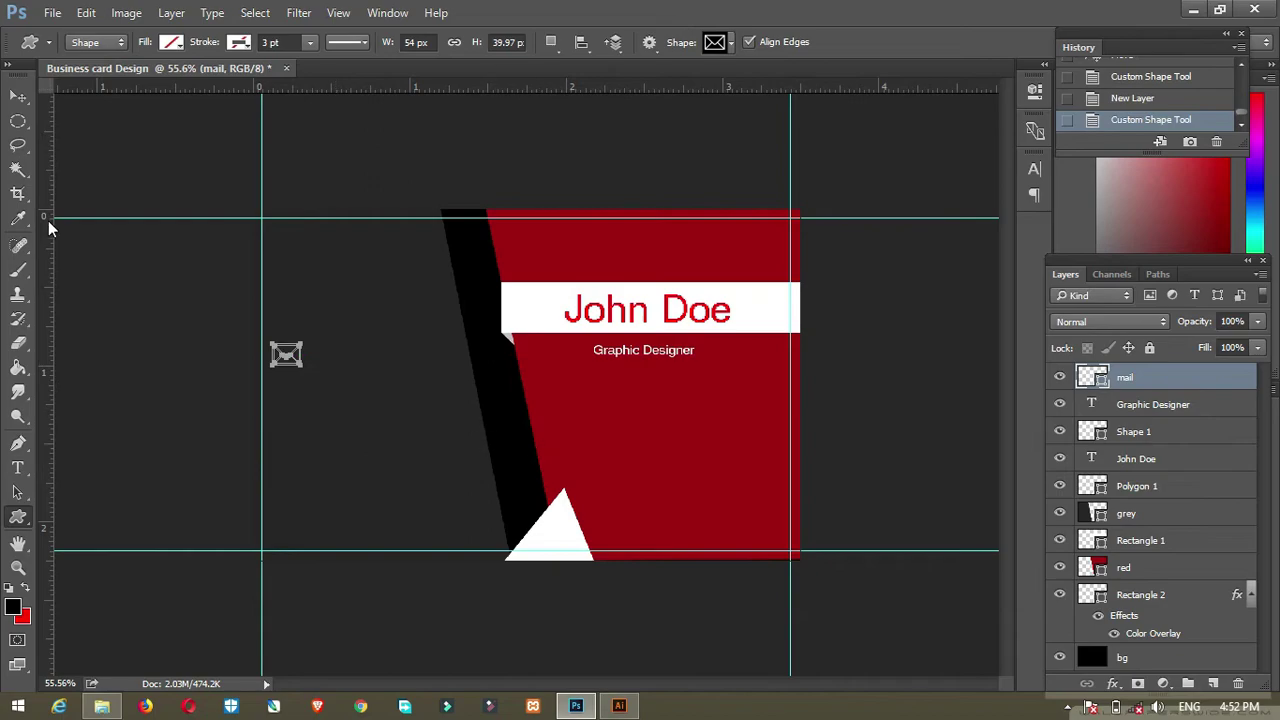
- Fill the envelope on the mail layer with white and deselect it
click(172, 42)
click(87, 140)
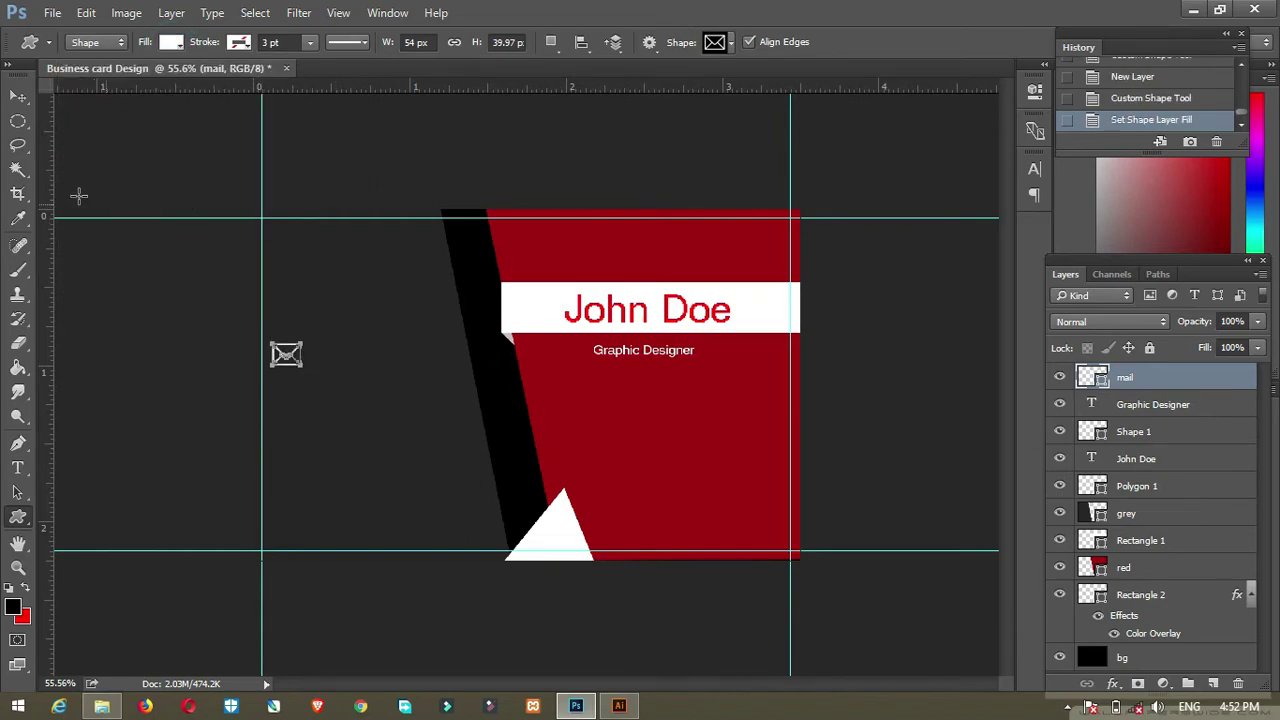
click(18, 96)
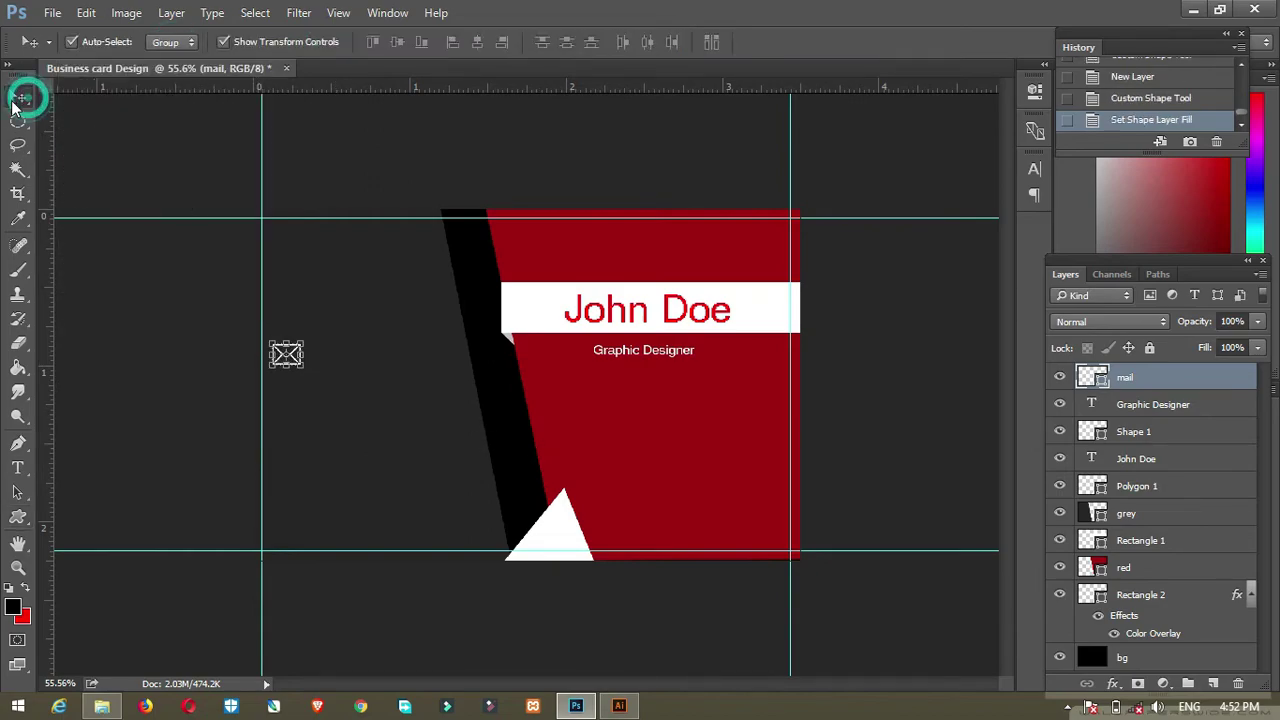
click(345, 244)
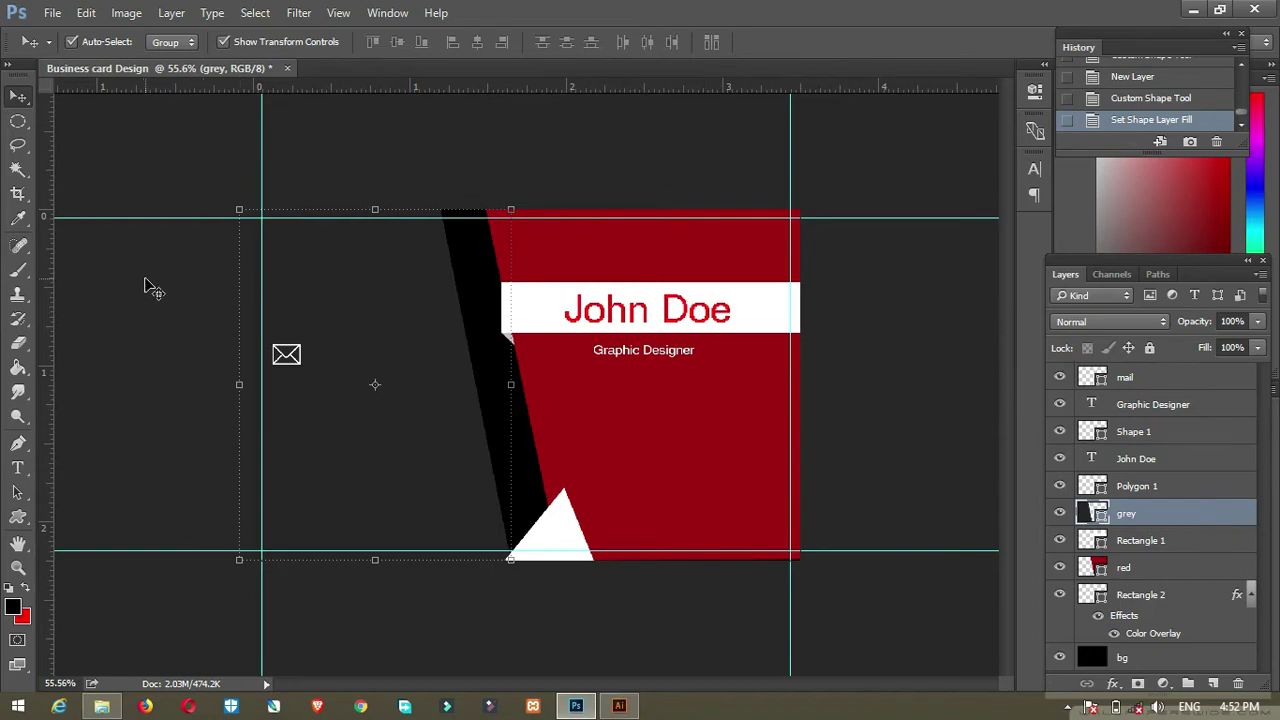
click(150, 287)
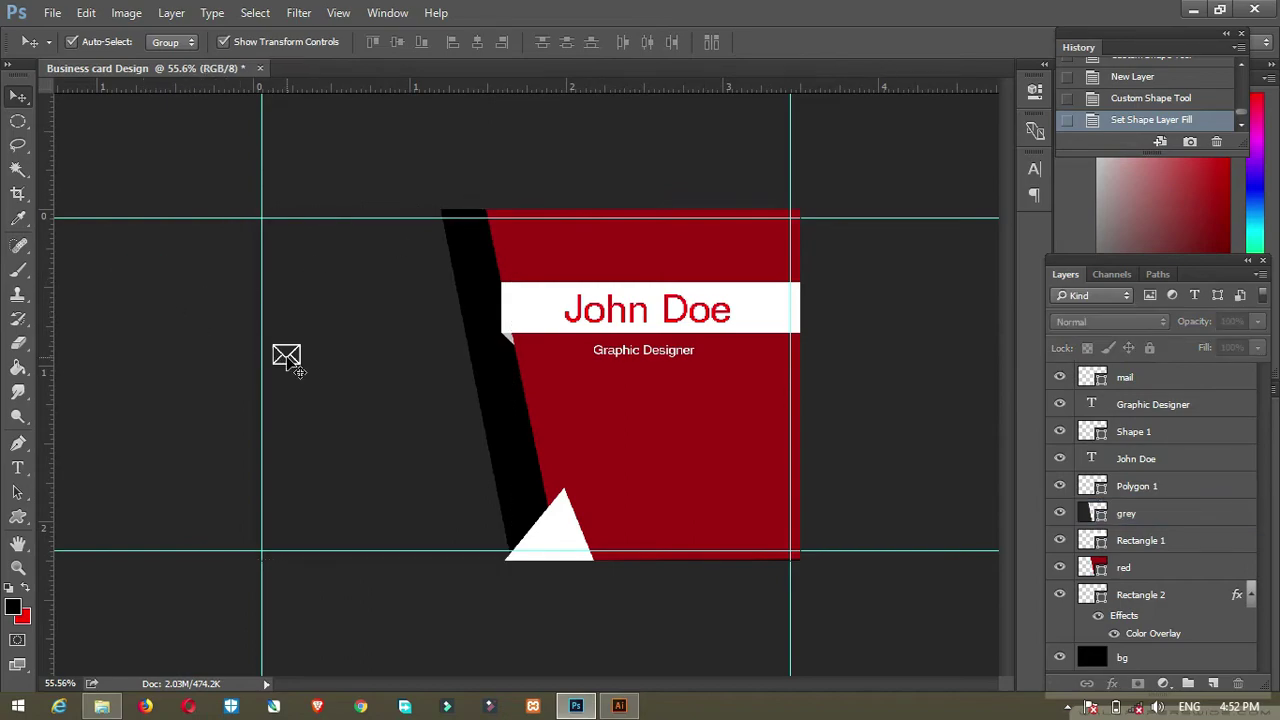
- Choose the solid telephone custom shape and create a new layer named "contact"
click(18, 517)
click(730, 43)
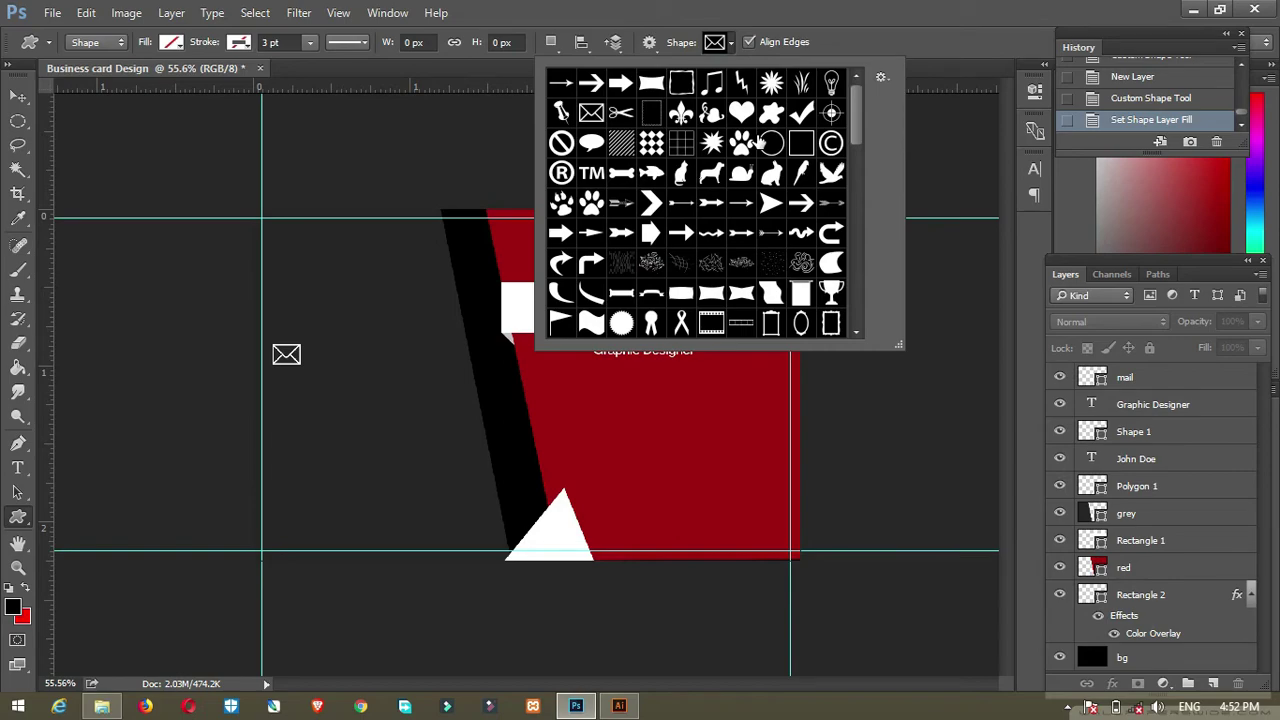
scroll(770, 200, down, 8)
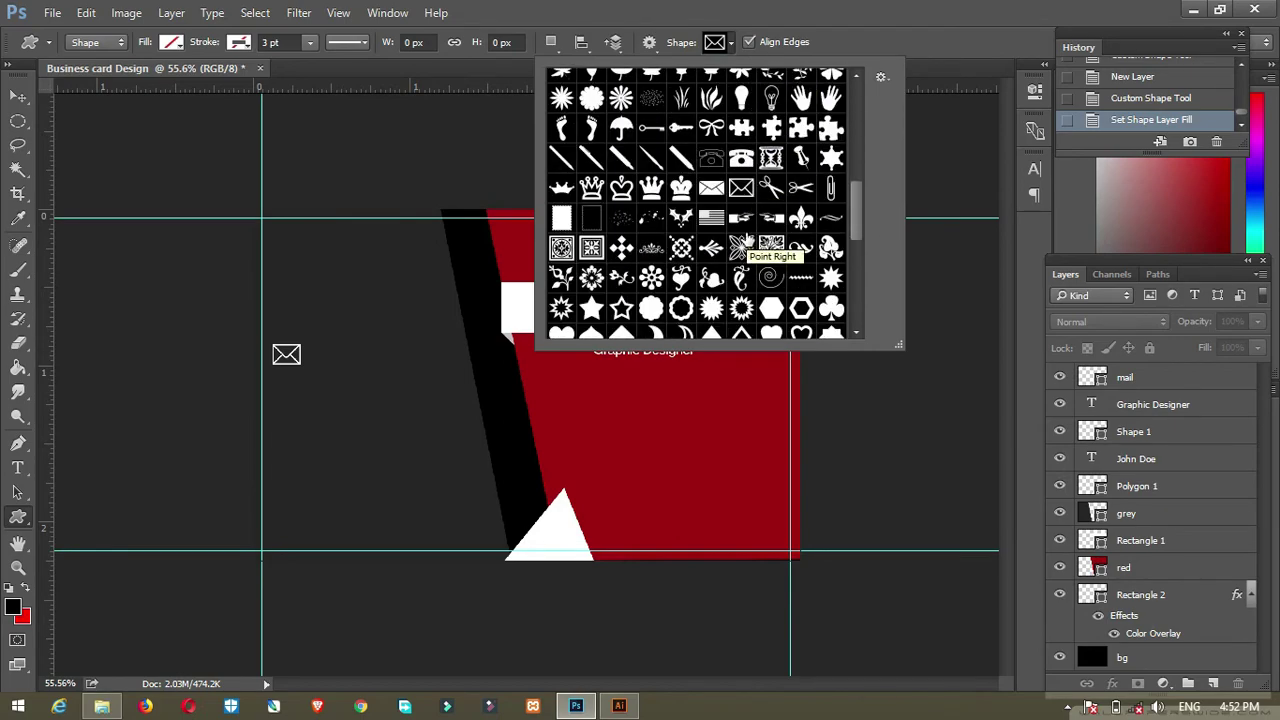
scroll(745, 243, up, 1)
click(741, 173)
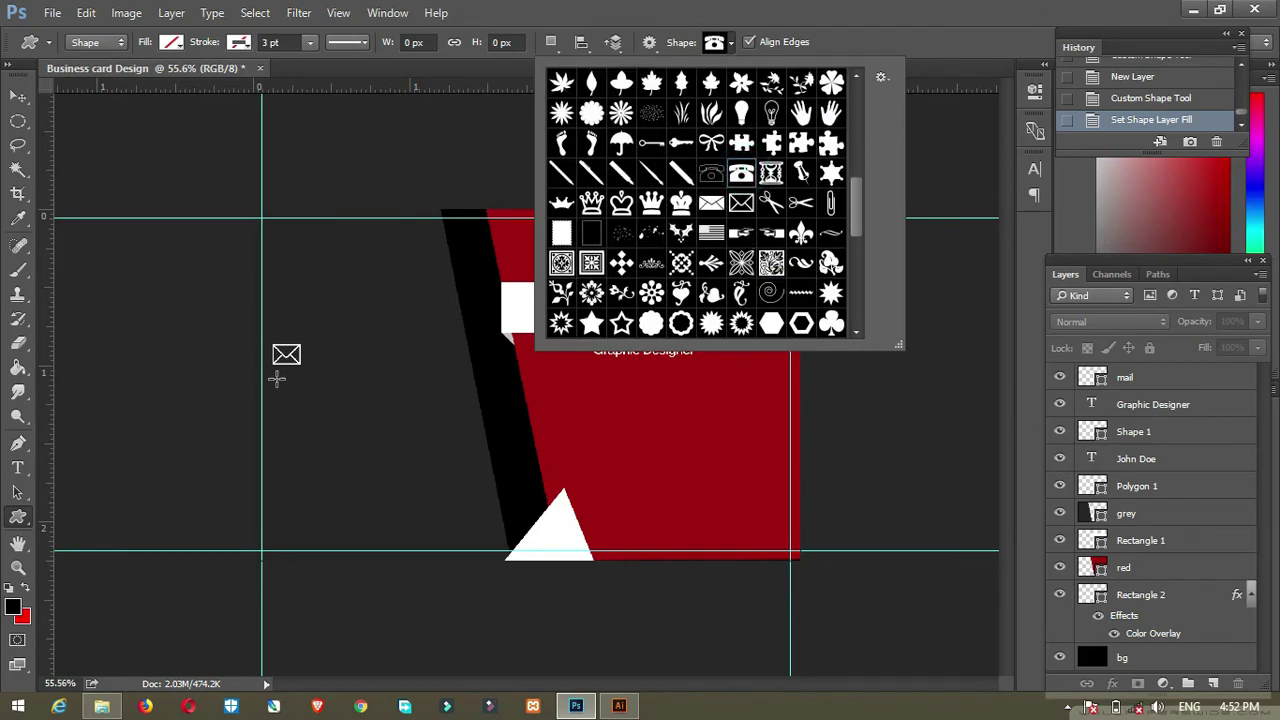
key(ctrl+shift+n)
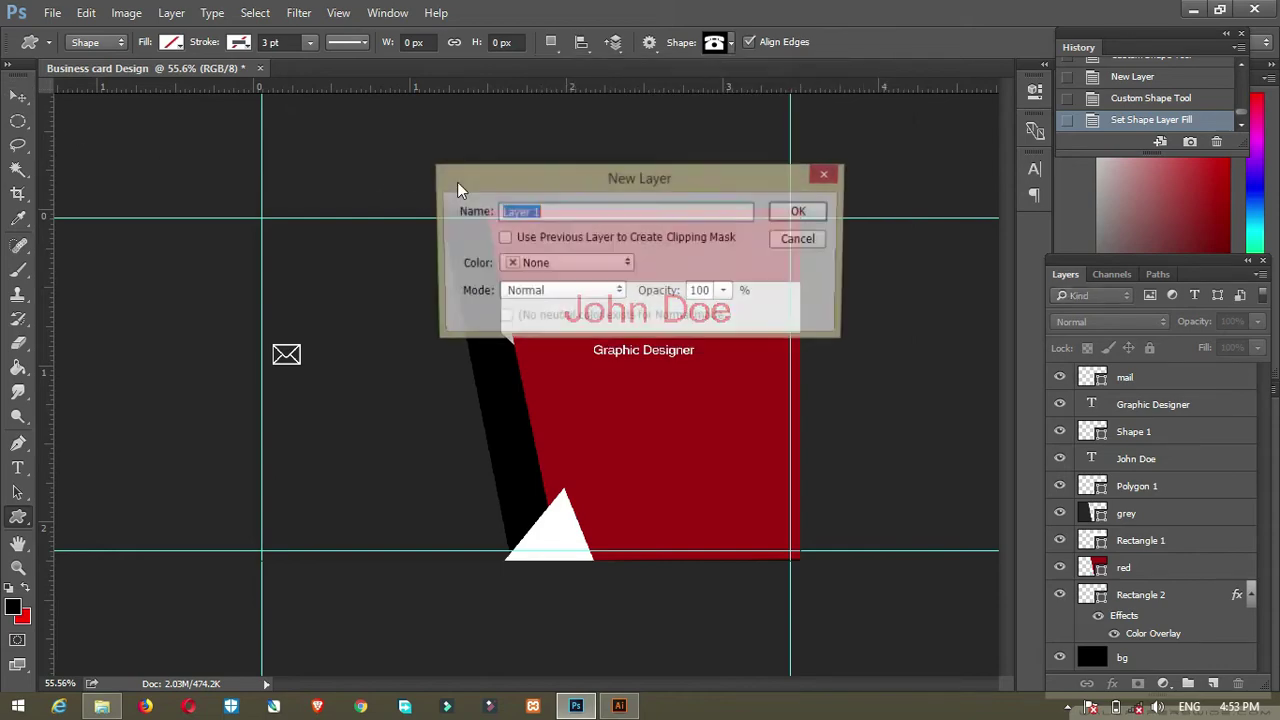
text(contact)
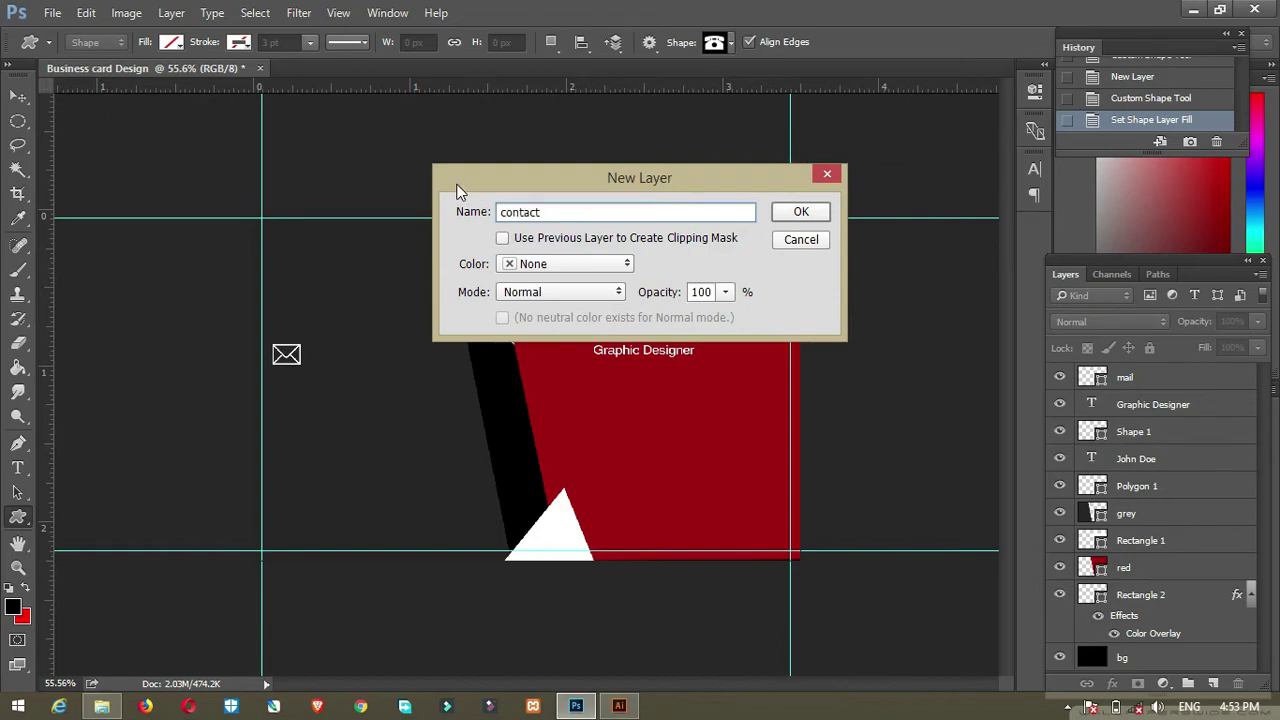
key(Return)
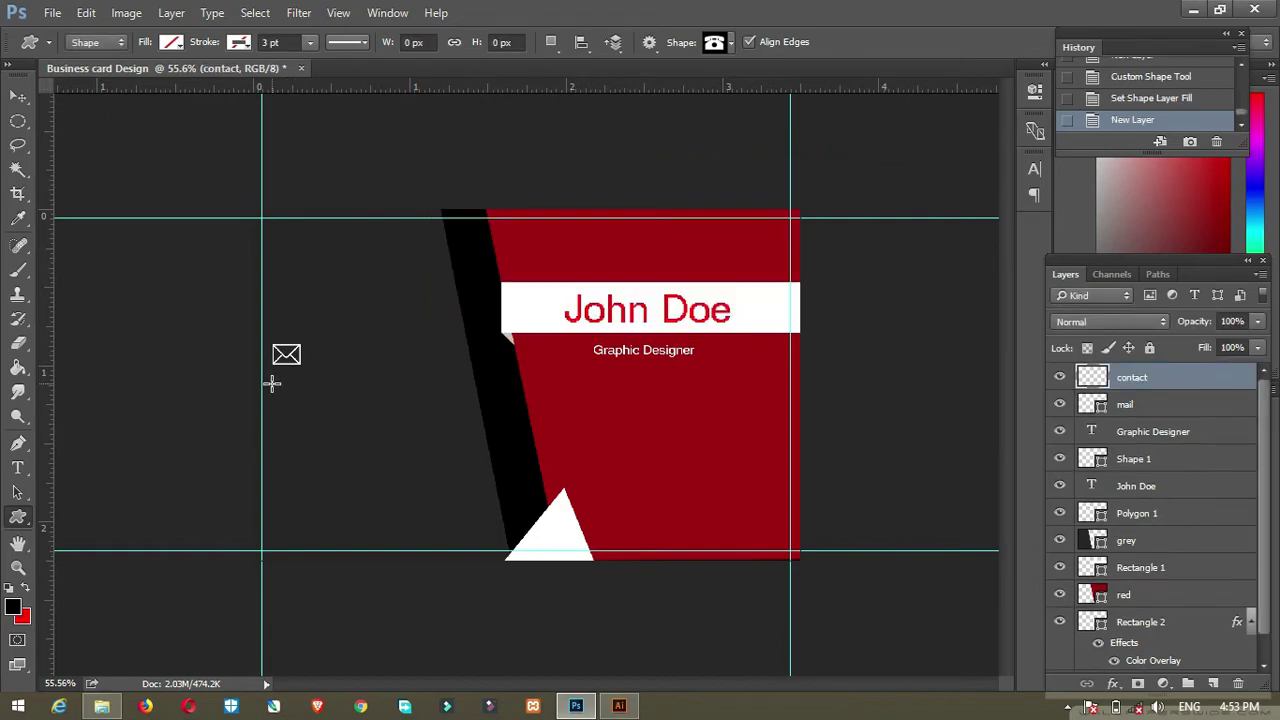
drag(272, 383, 303, 408)
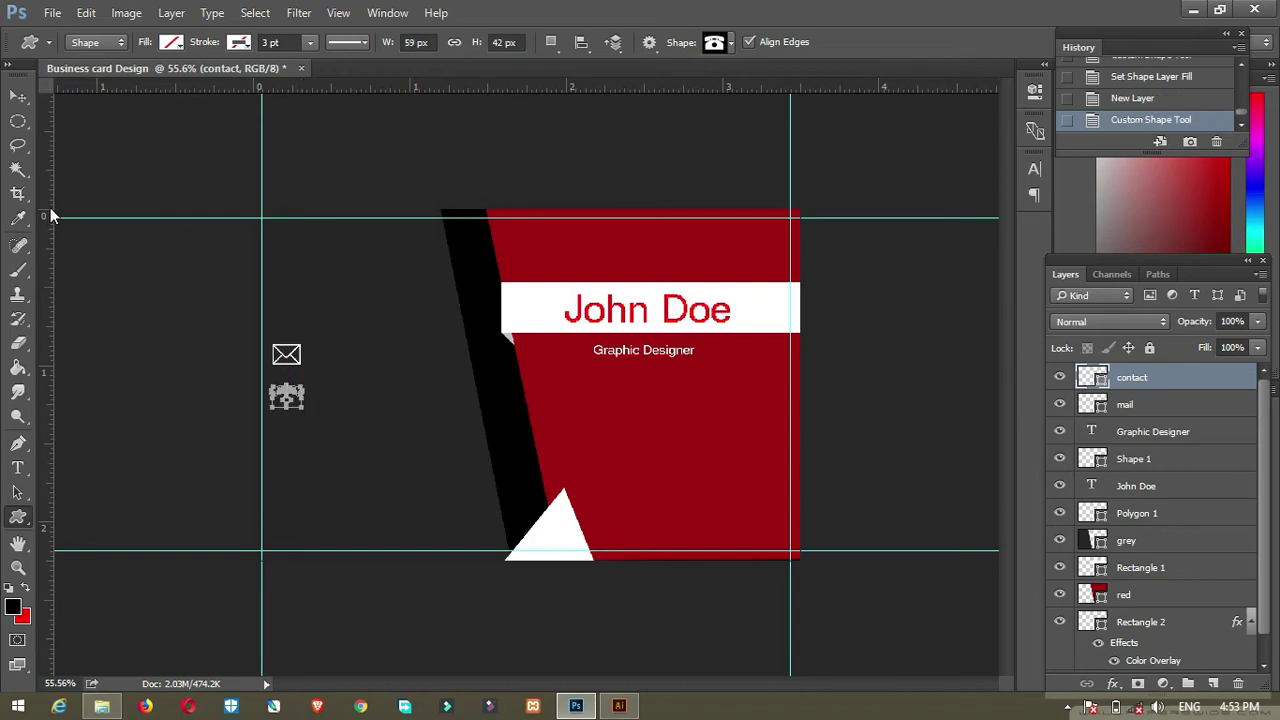
key(Return)
key(ctrl+z)
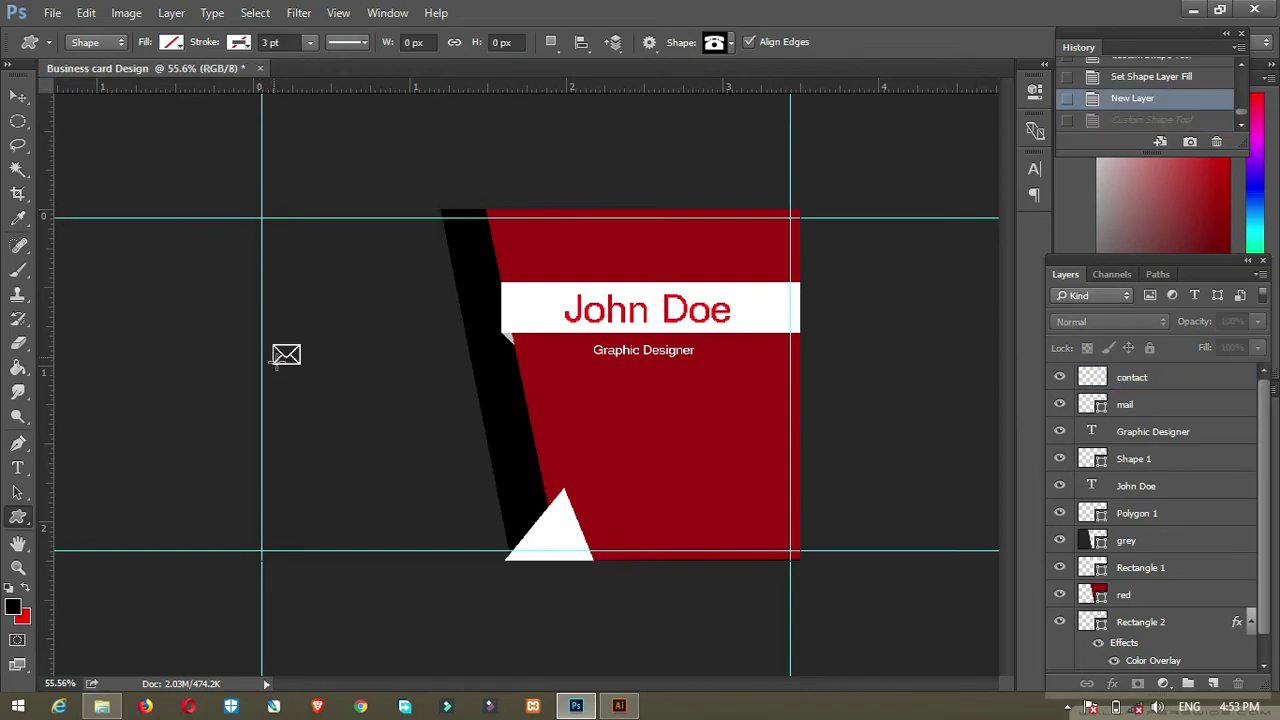
- Draw a telephone icon about 51 × 36 px directly below the envelope and fill it white
drag(274, 380, 297, 417)
click(171, 42)
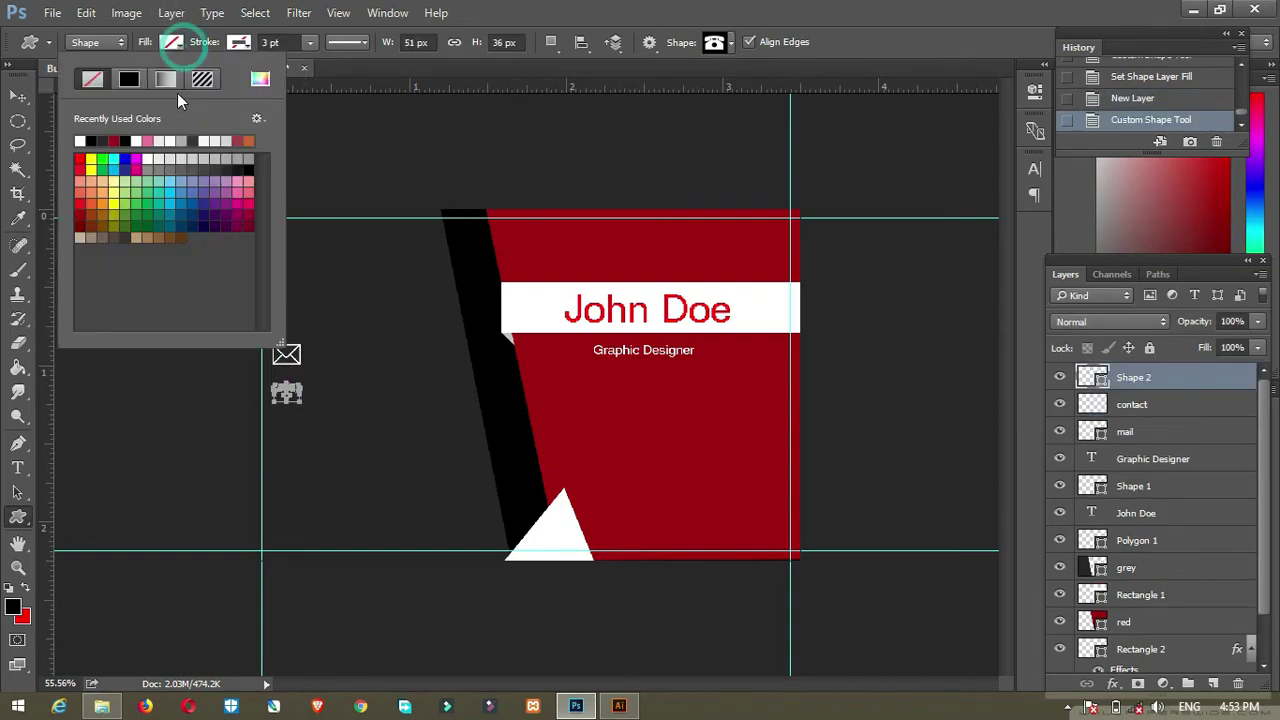
click(80, 141)
click(4, 124)
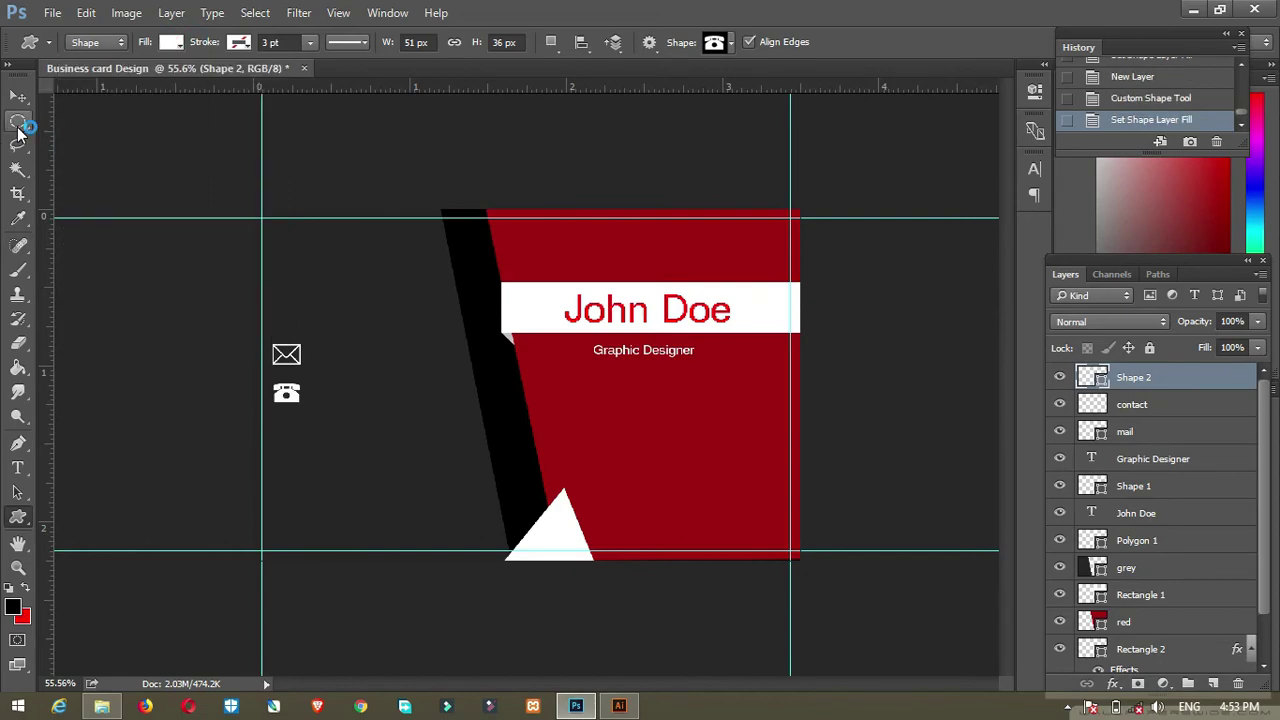
- Create a new layer named "location" and choose the house custom shape
key(ctrl+shift+n)
key(BackSpace)
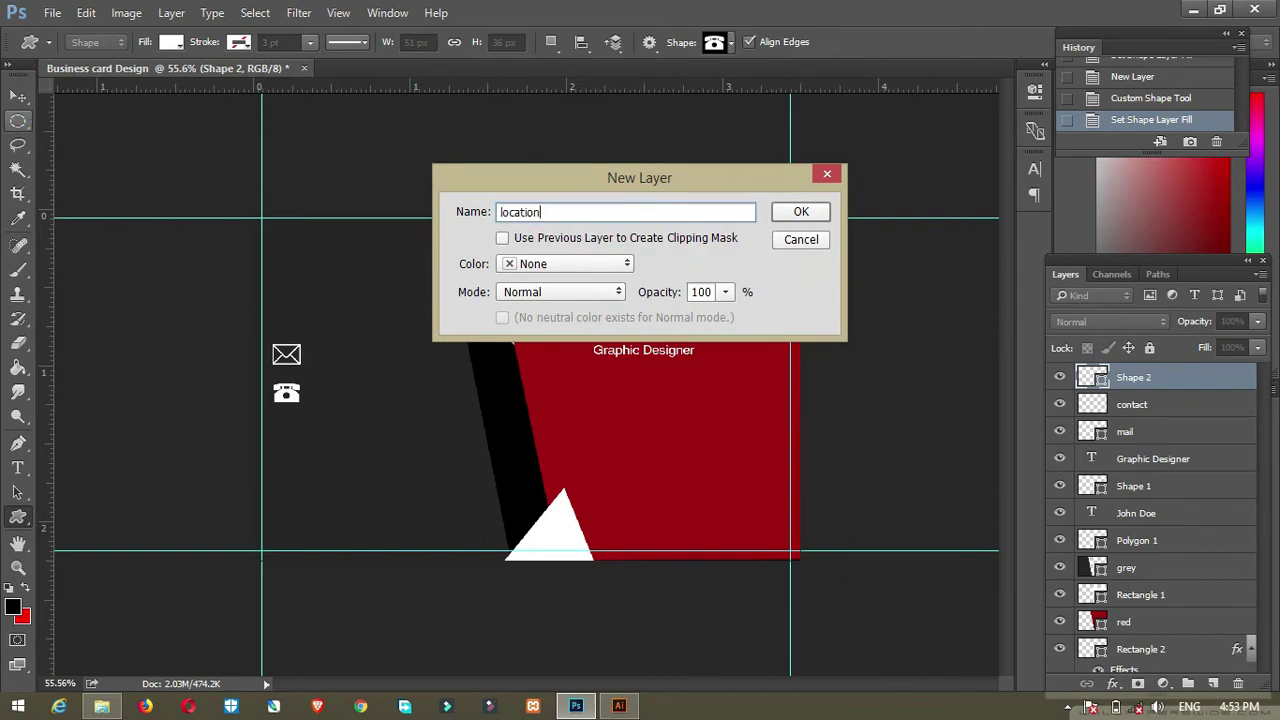
key(Return)
click(732, 43)
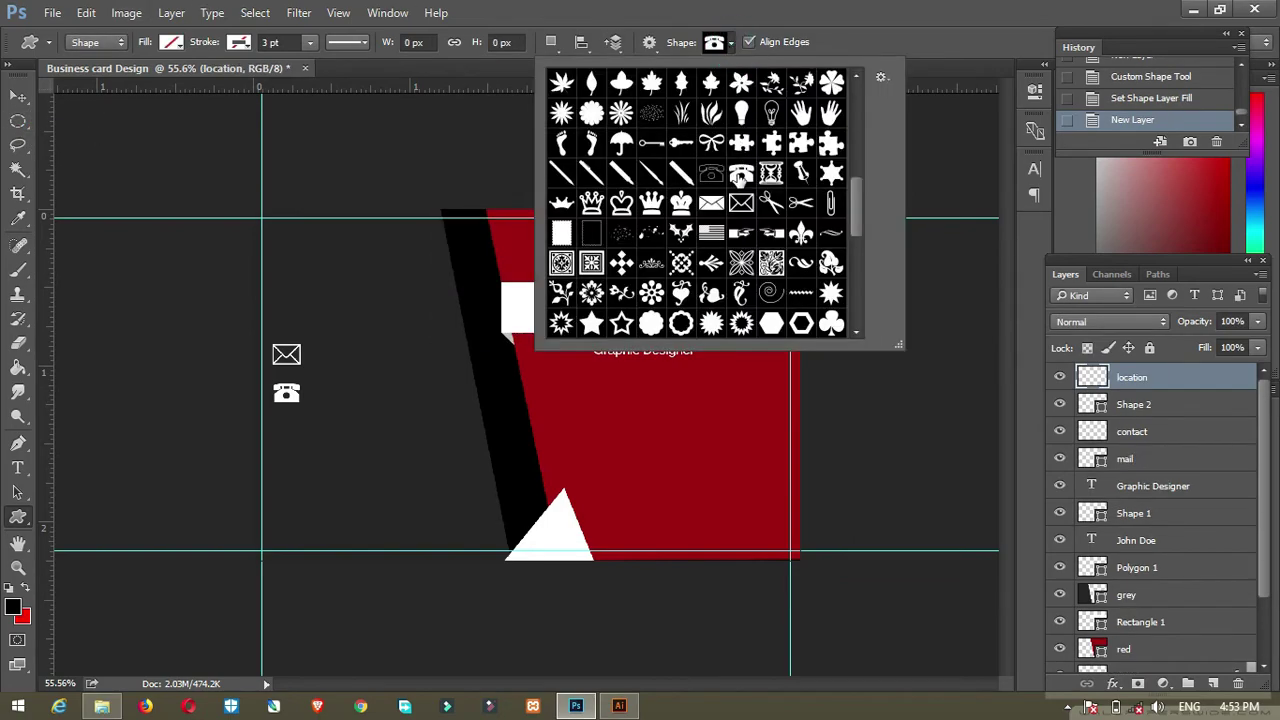
scroll(793, 233, down, 10)
click(650, 293)
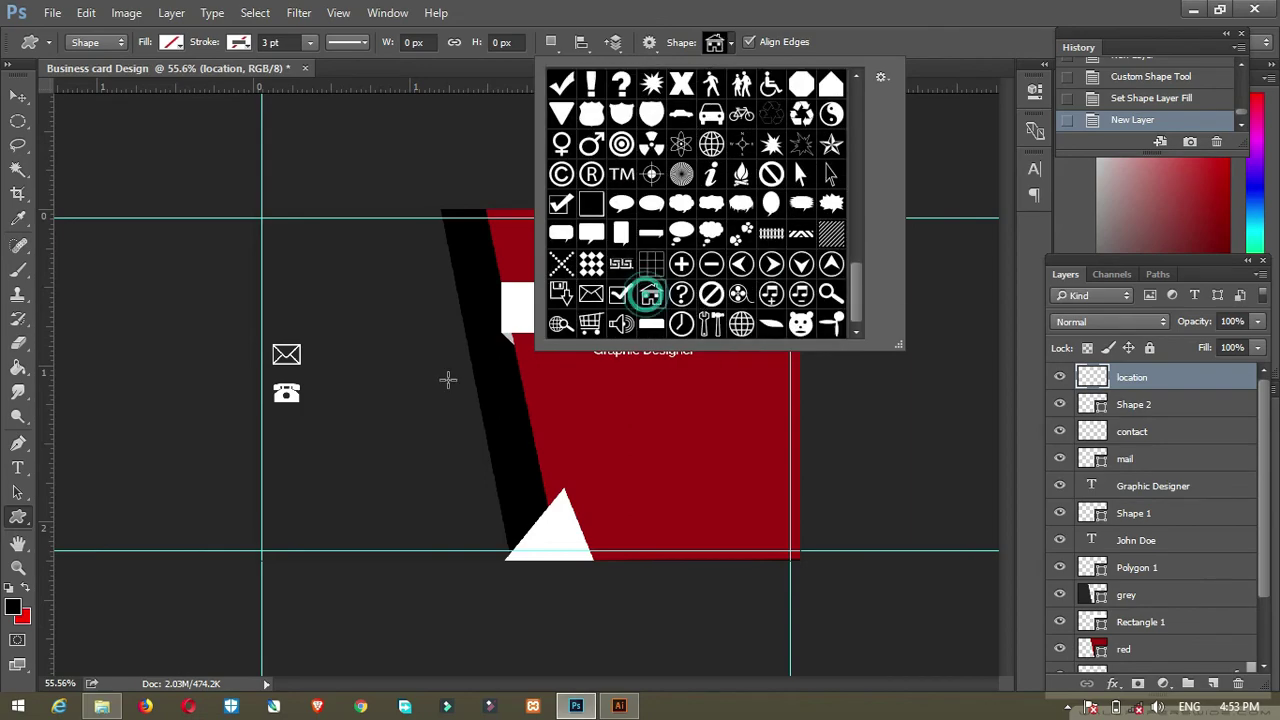
- Draw a house icon about 59 × 50 px below the telephone and fill it white
drag(277, 418, 306, 450)
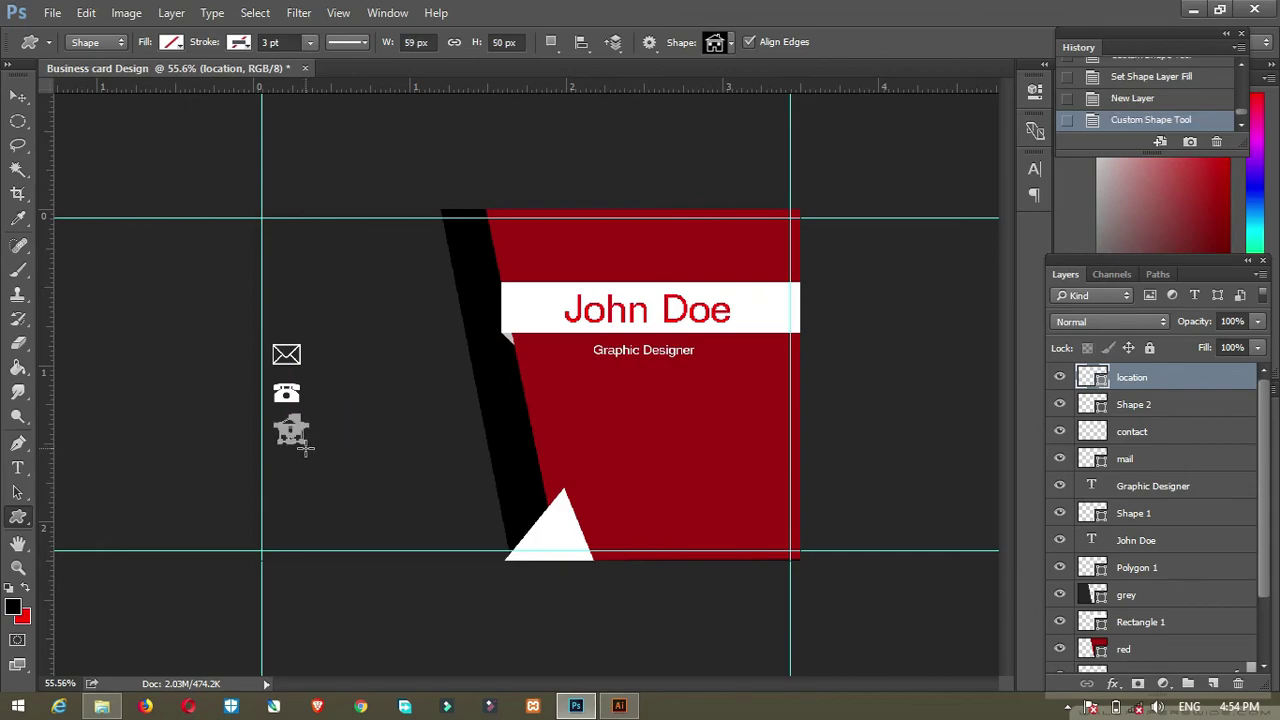
click(171, 41)
click(82, 140)
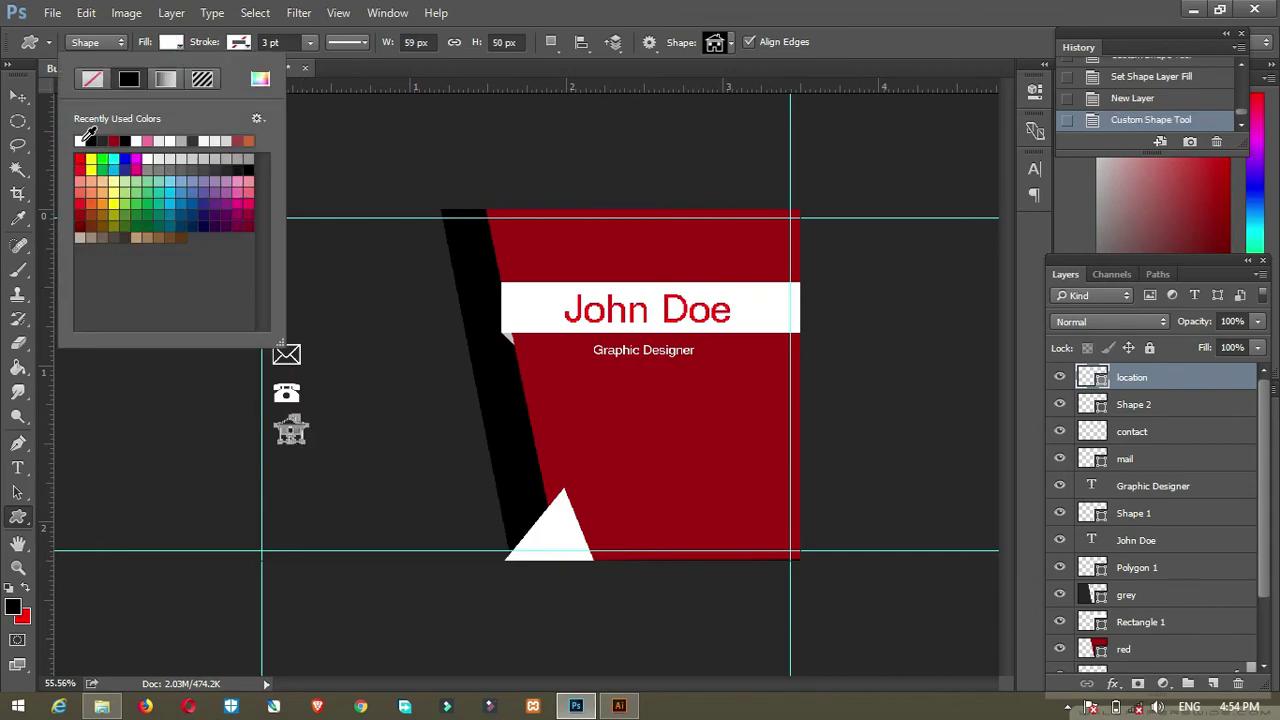
key(Return)
- Nudge the house icon left to line it up with the envelope and telephone icons above
key(v)
key(Left)
key(Left)
key(Left)
key(Left)
key(Left)
key(Left)
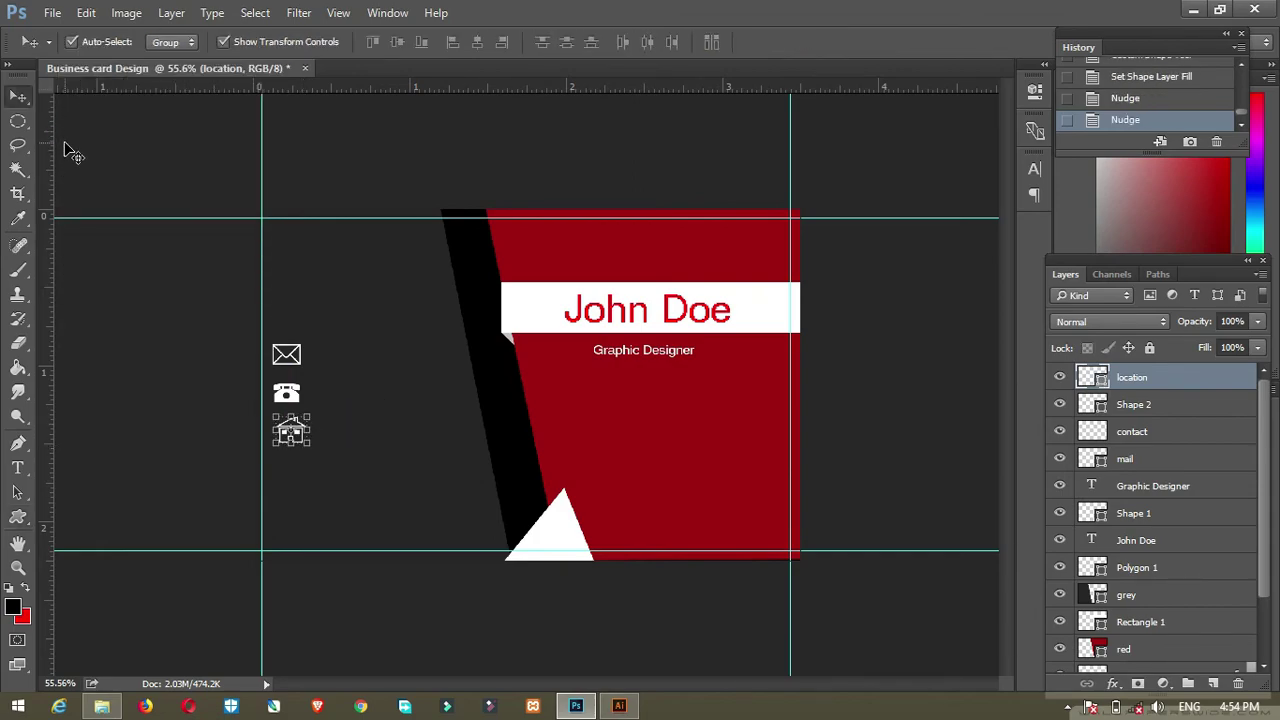
key(Left)
key(Left)
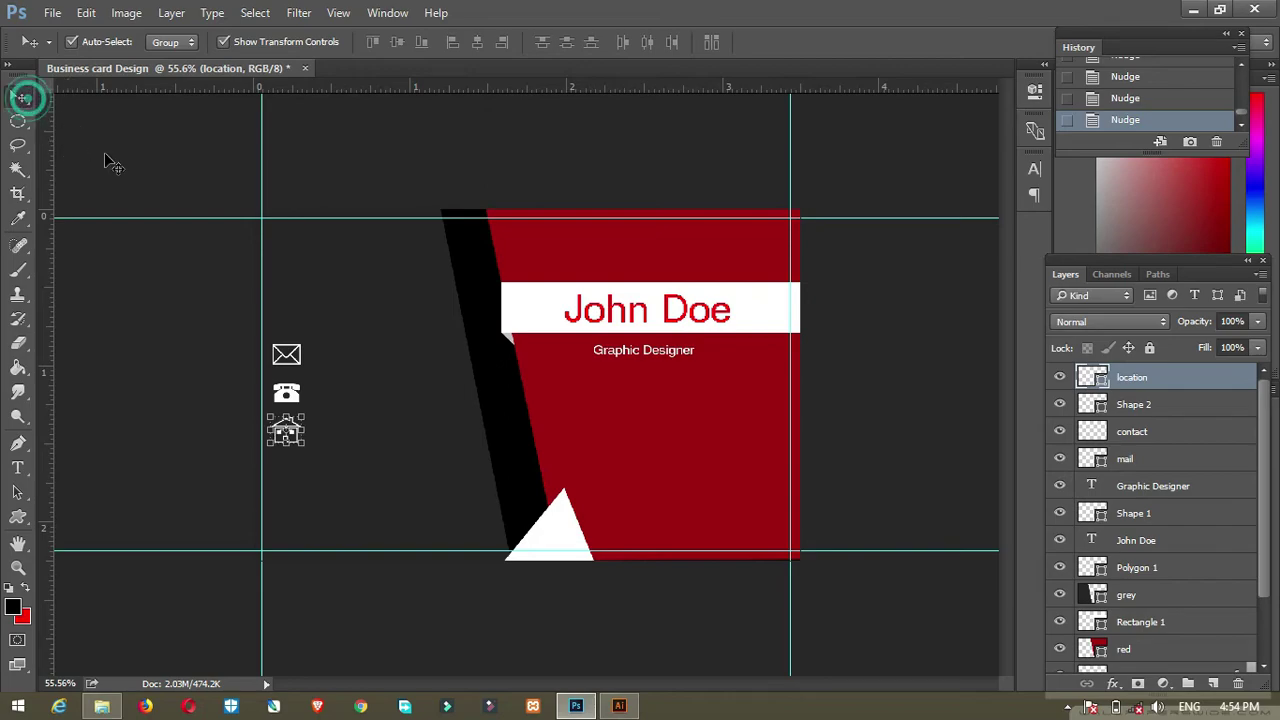
- Create a new layer named "web" and choose the globe custom shape
key(u)
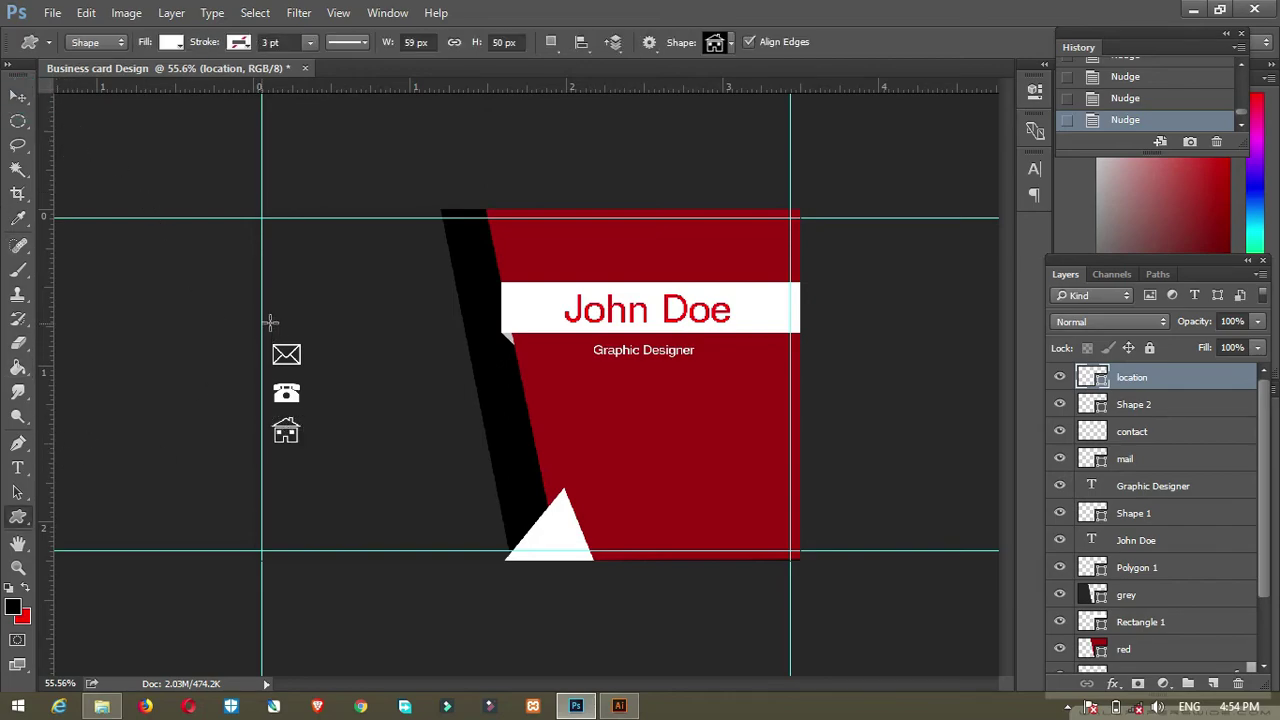
key(ctrl+shift+n)
text(web)
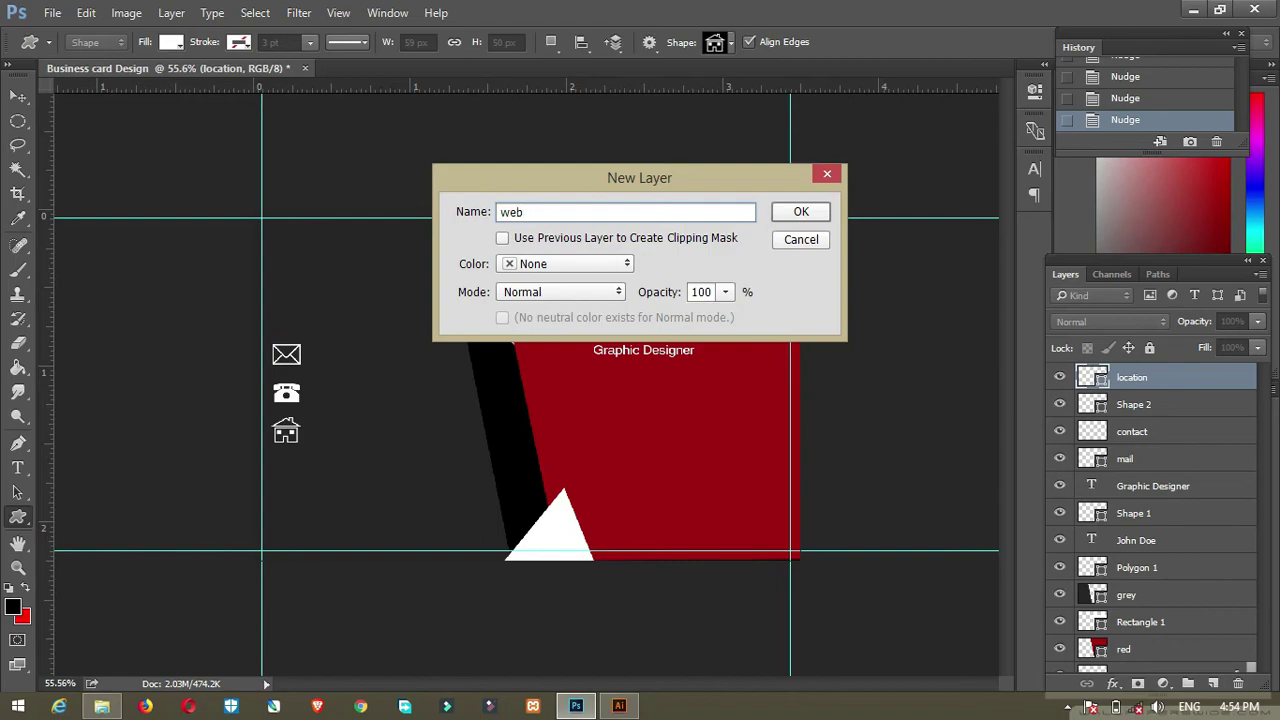
key(Return)
click(731, 42)
click(711, 143)
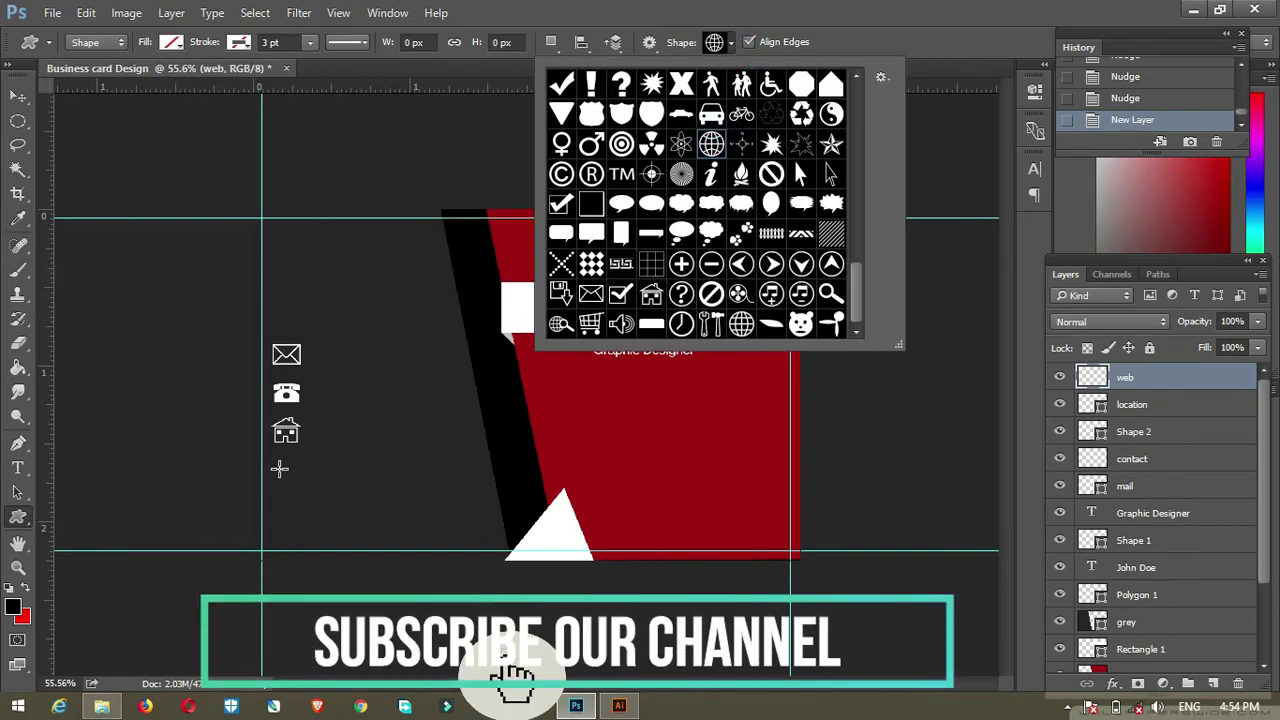
- Draw a globe icon about 57 × 57 px below the house and fill it white
drag(282, 471, 311, 491)
click(171, 42)
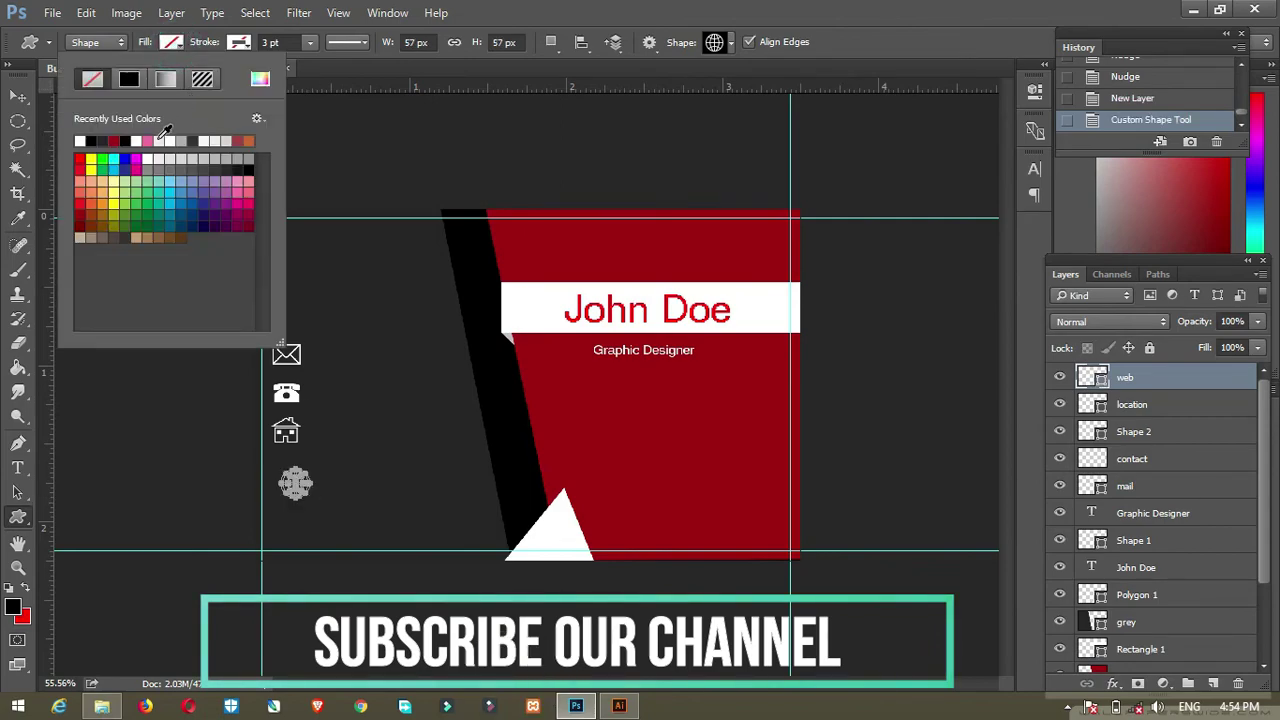
click(82, 78)
click(360, 214)
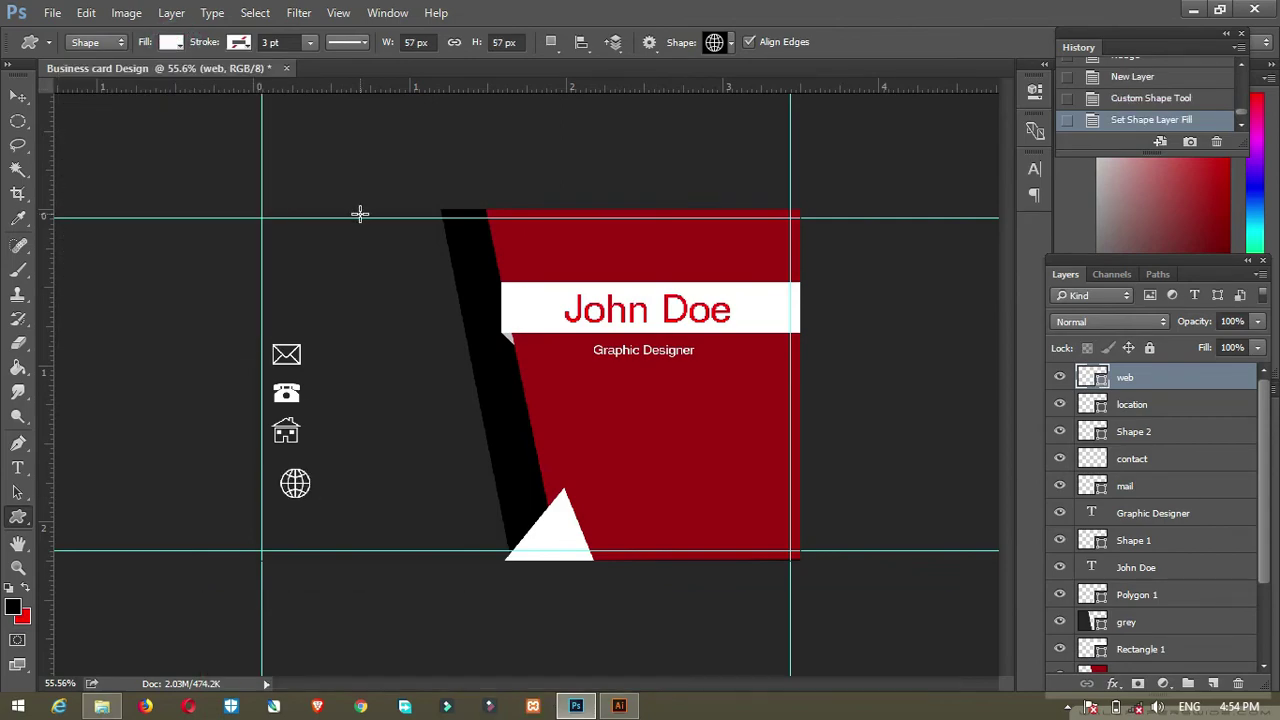
- Nudge the globe icon left to line it up with the envelope, telephone and house icons above
key(v)
key(Left)
key(Left)
key(Left)
key(Left)
key(Left)
key(Left)
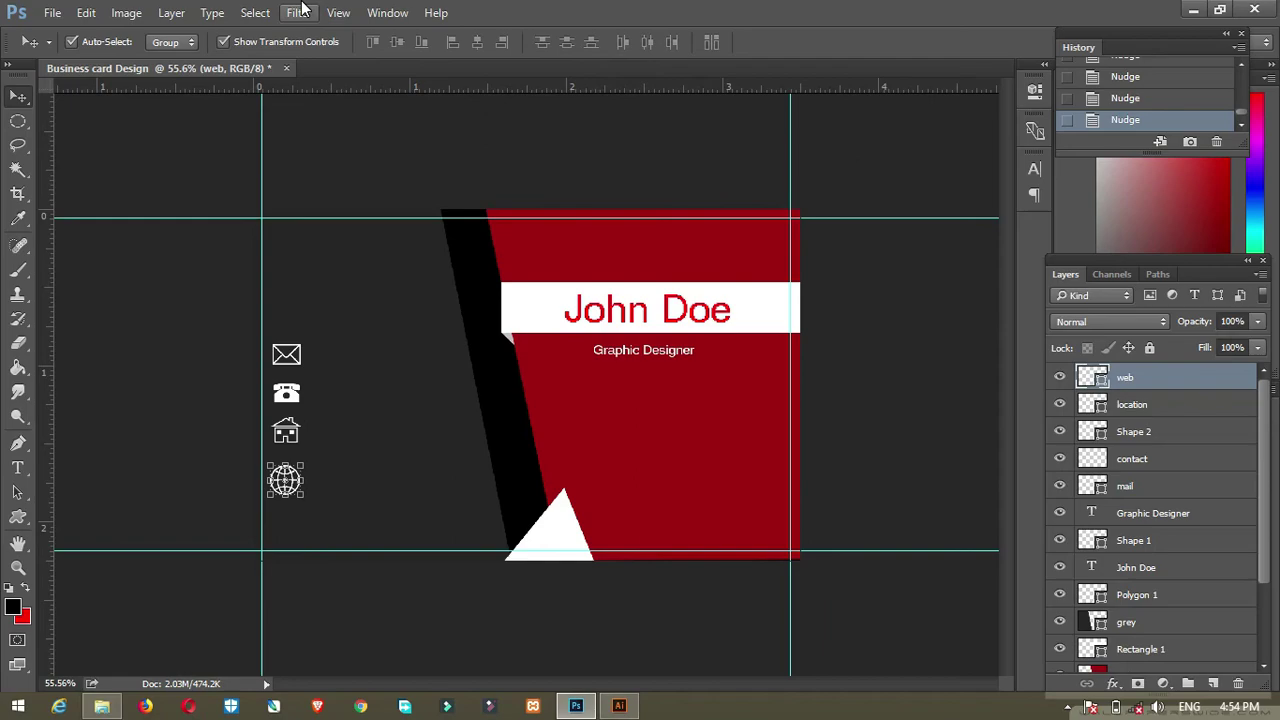
- Set the text colour for new type to off-white f6f6f6
key(t)
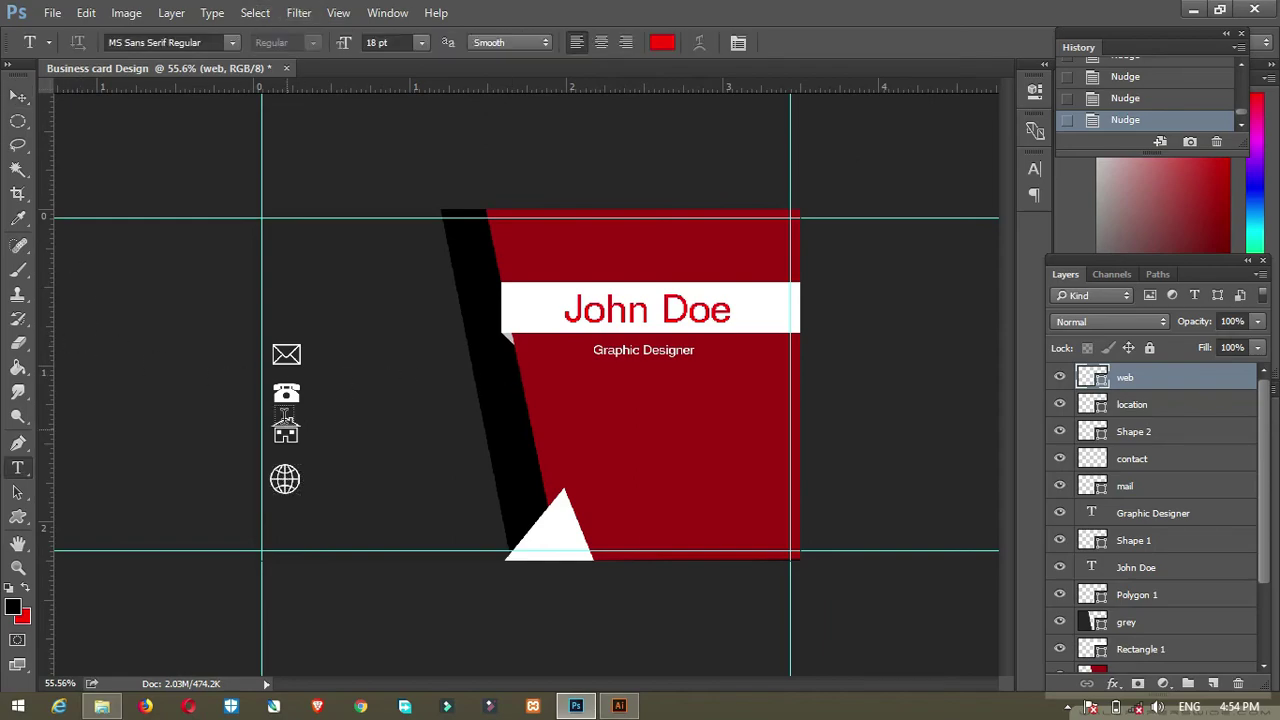
click(662, 42)
click(688, 297)
click(1137, 284)
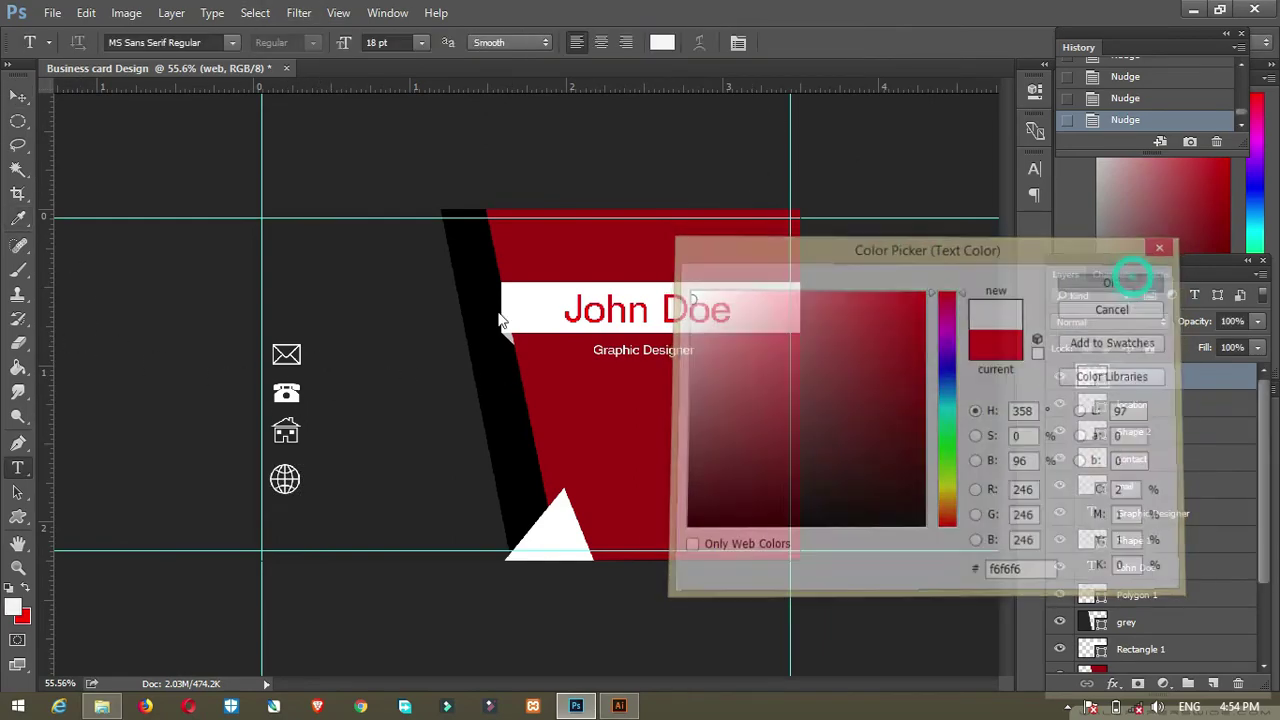
- Add a 10 pt text line with the placeholder e-mail address beside the envelope icon
click(310, 356)
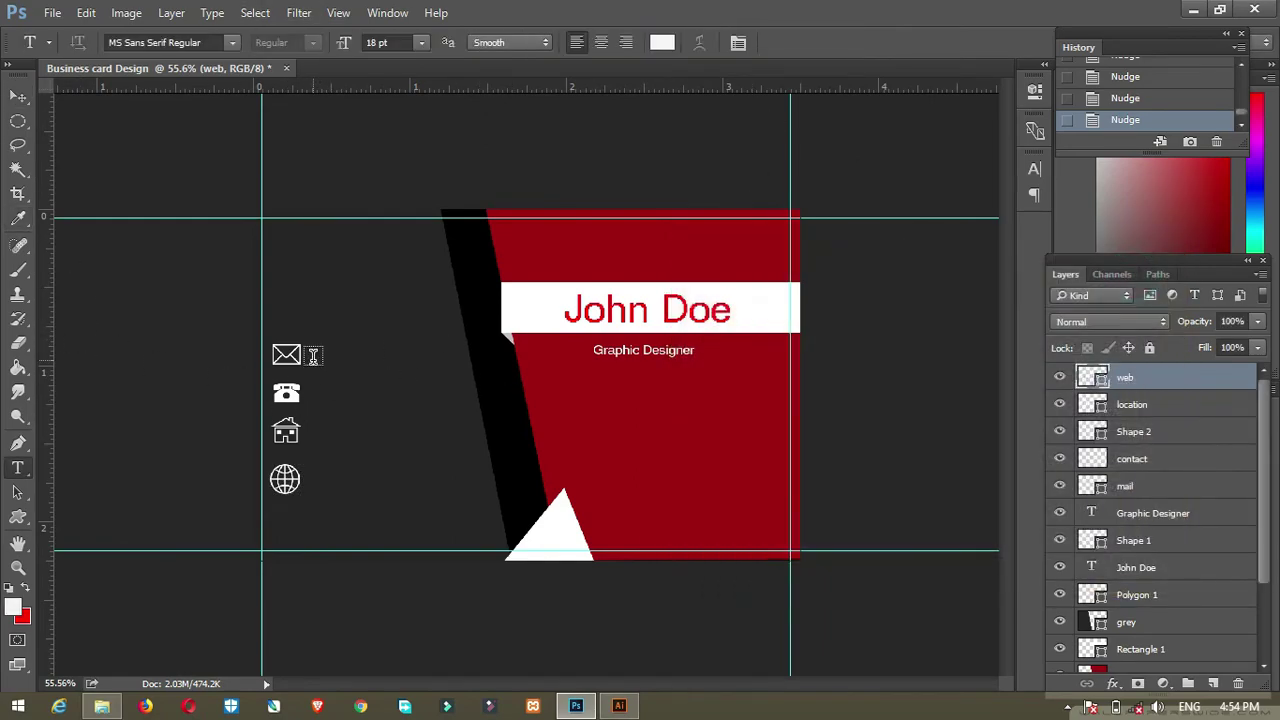
click(425, 47)
click(400, 163)
text(yo)
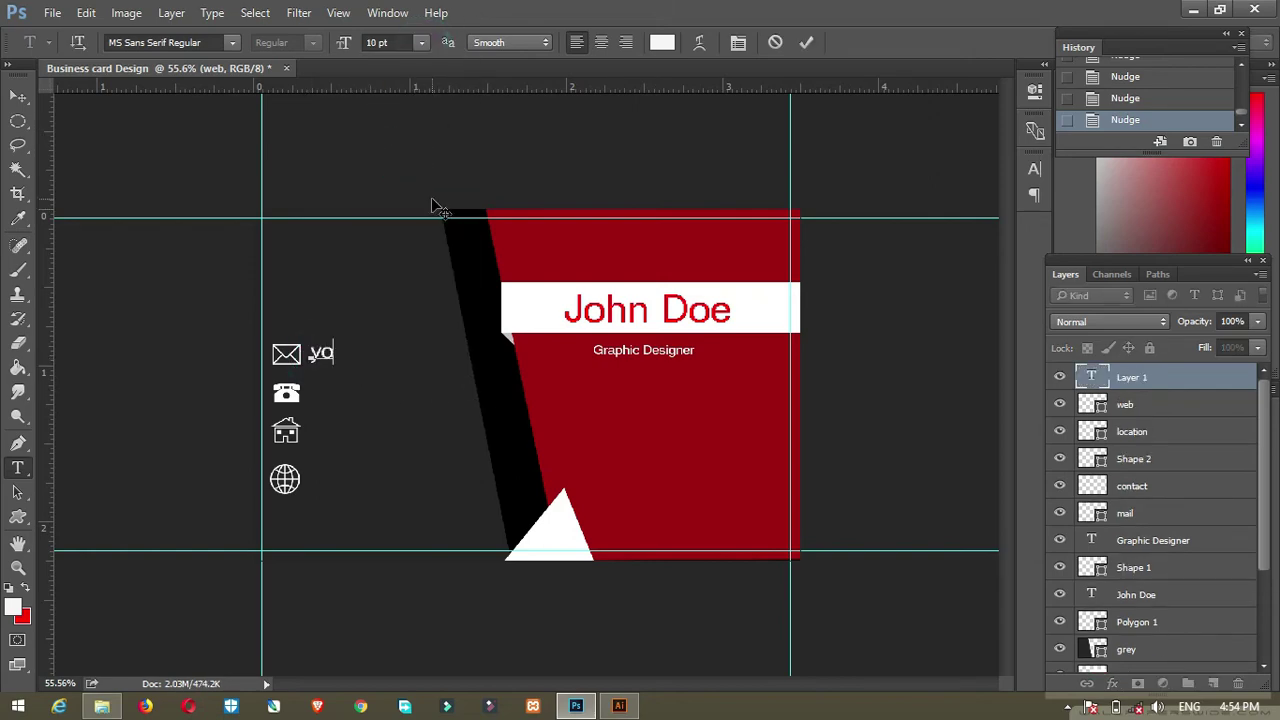
text(urmail)
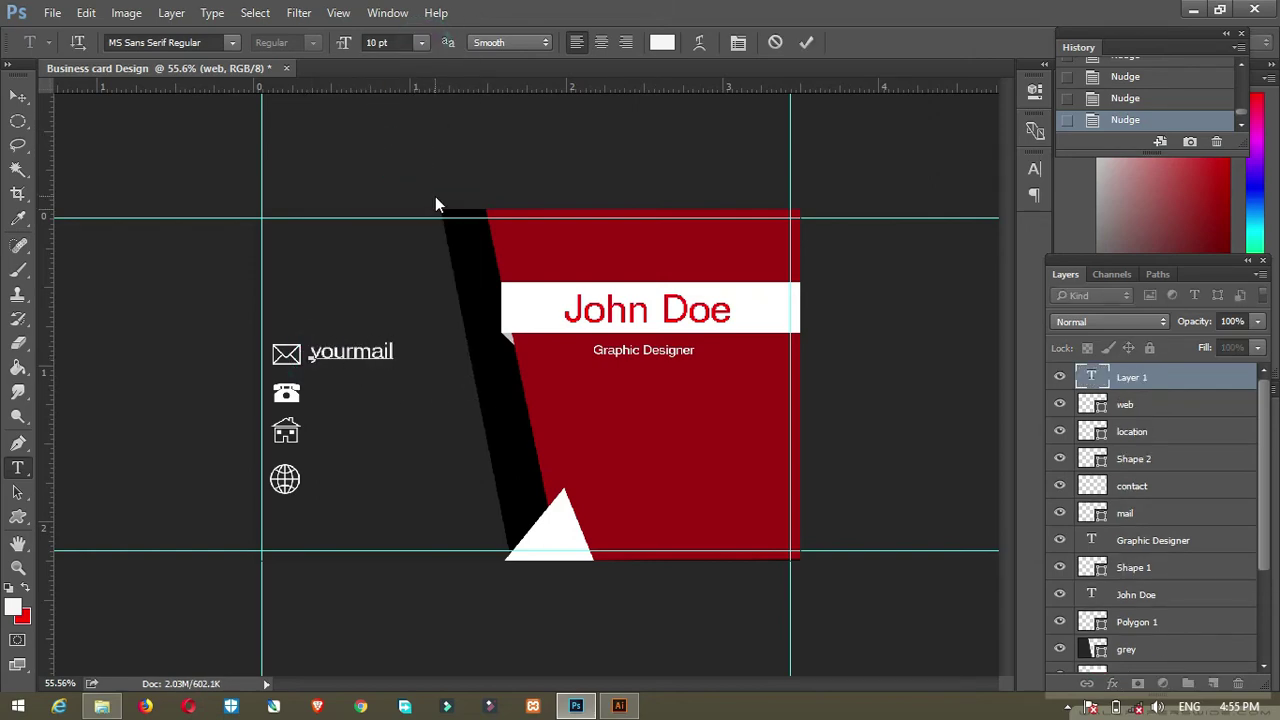
text(@gmail.co)
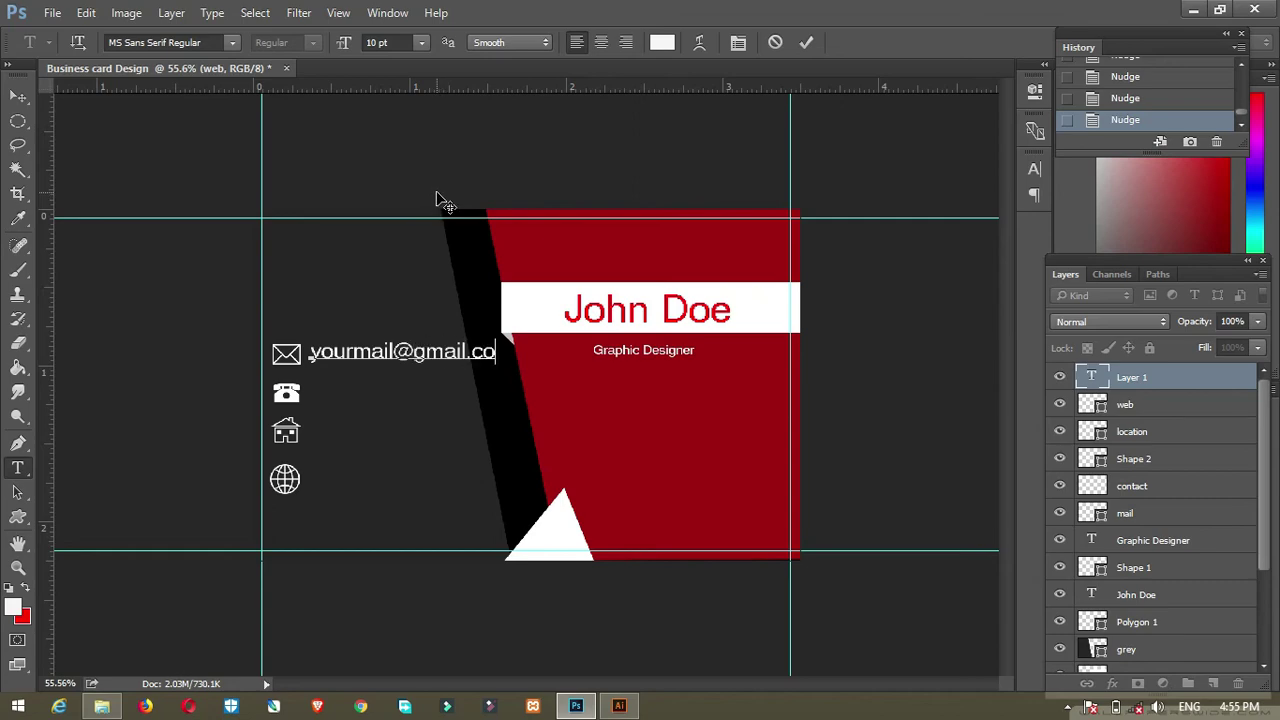
text(m)
- Set the e-mail text to 8 pt and move it left, close against the envelope icon
key(ctrl+a)
click(421, 42)
click(400, 131)
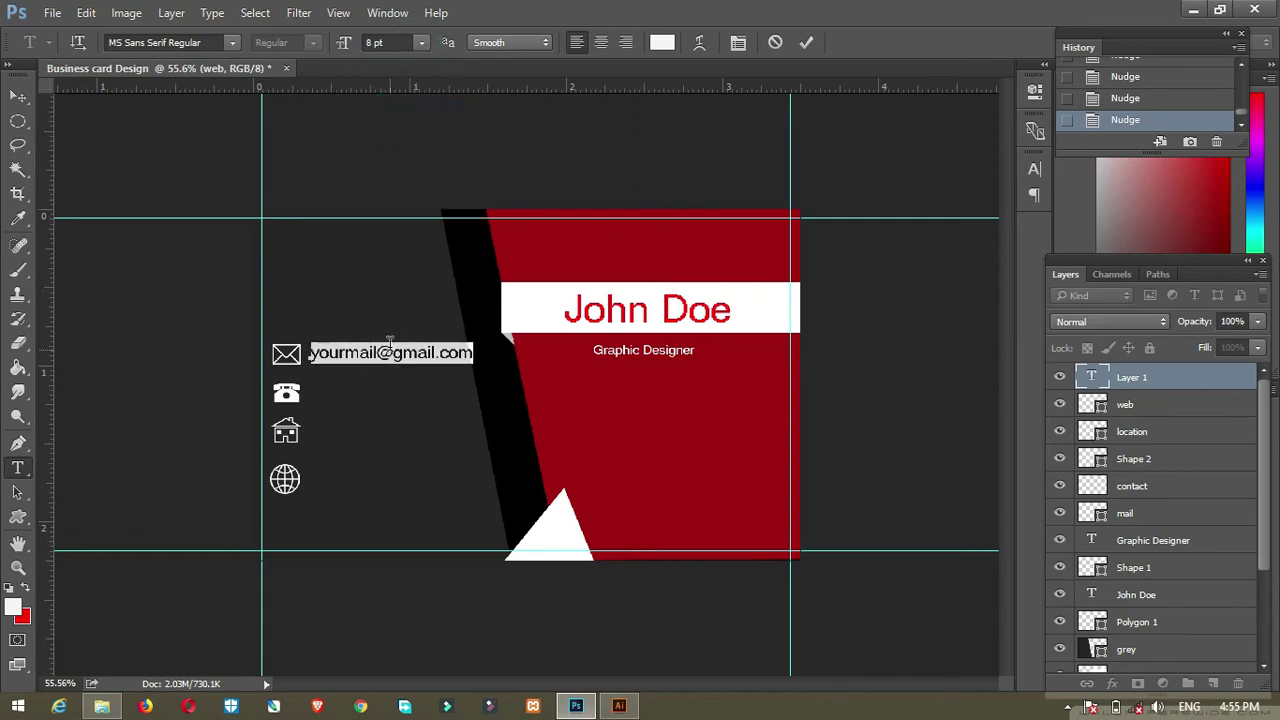
drag(403, 388, 396, 390)
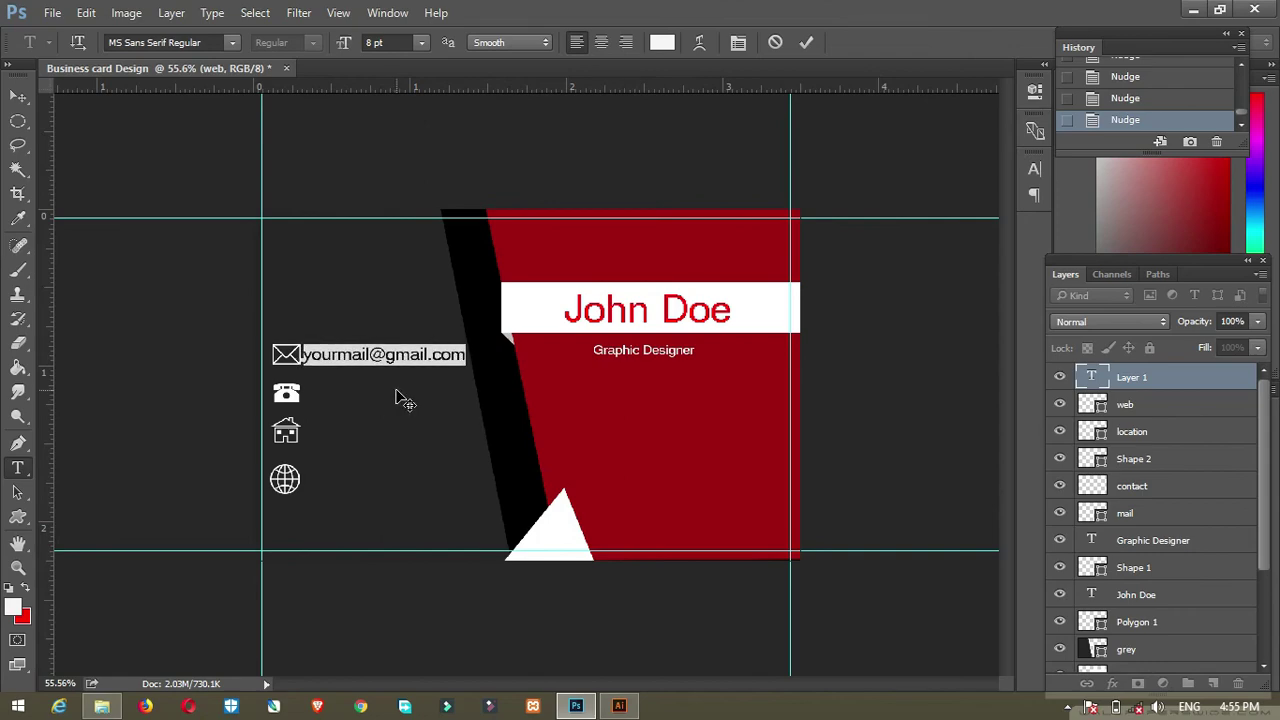
click(18, 95)
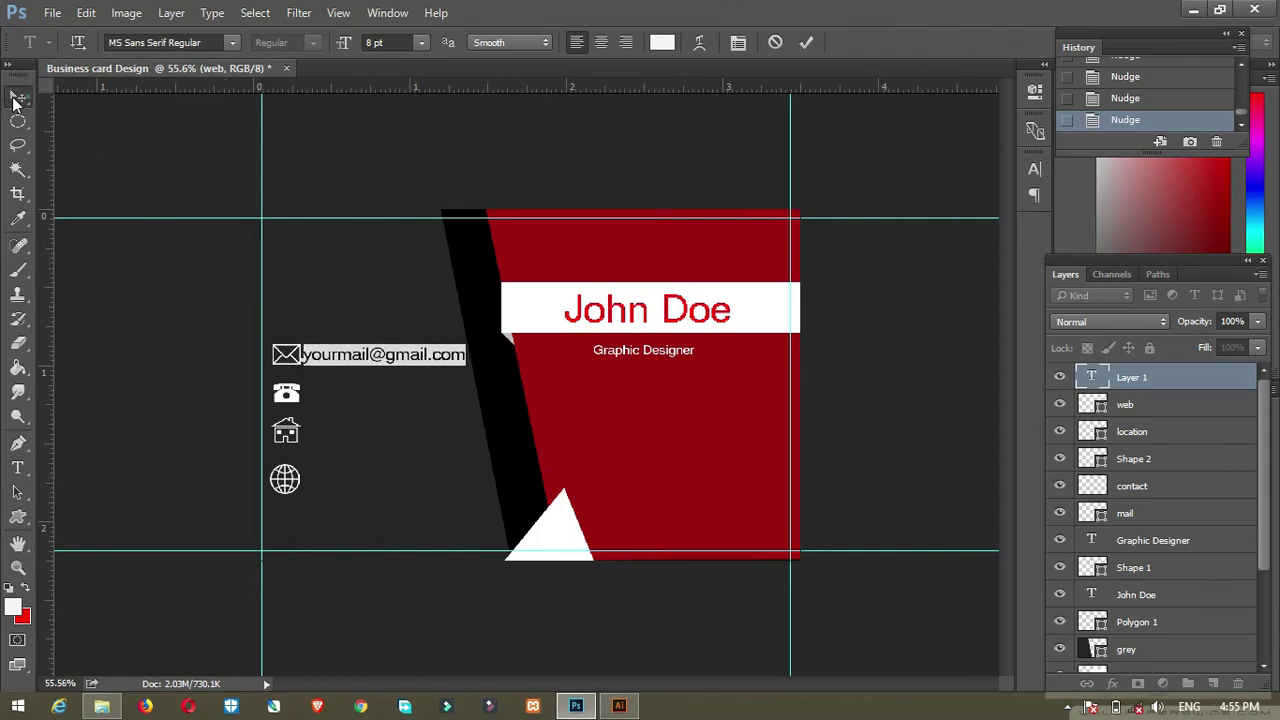
- Duplicate the e-mail text three times, placing the copies beside the telephone, house and globe icons
key(t)
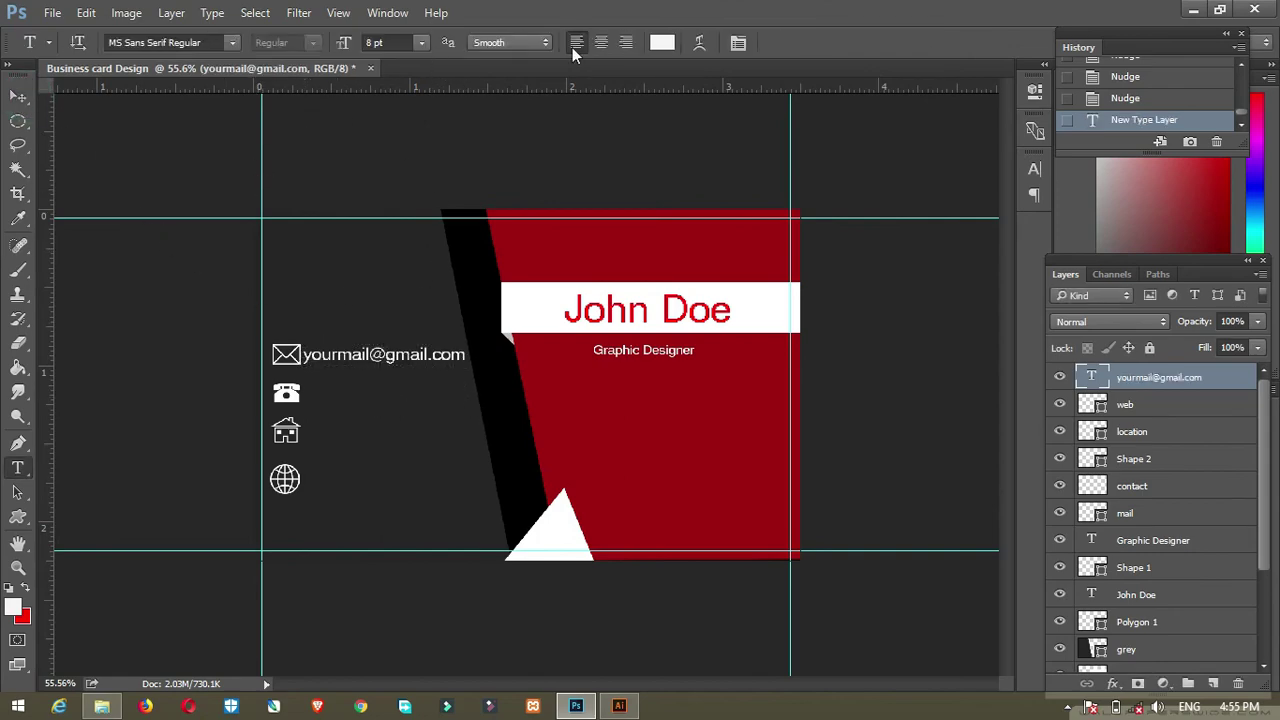
click(18, 95)
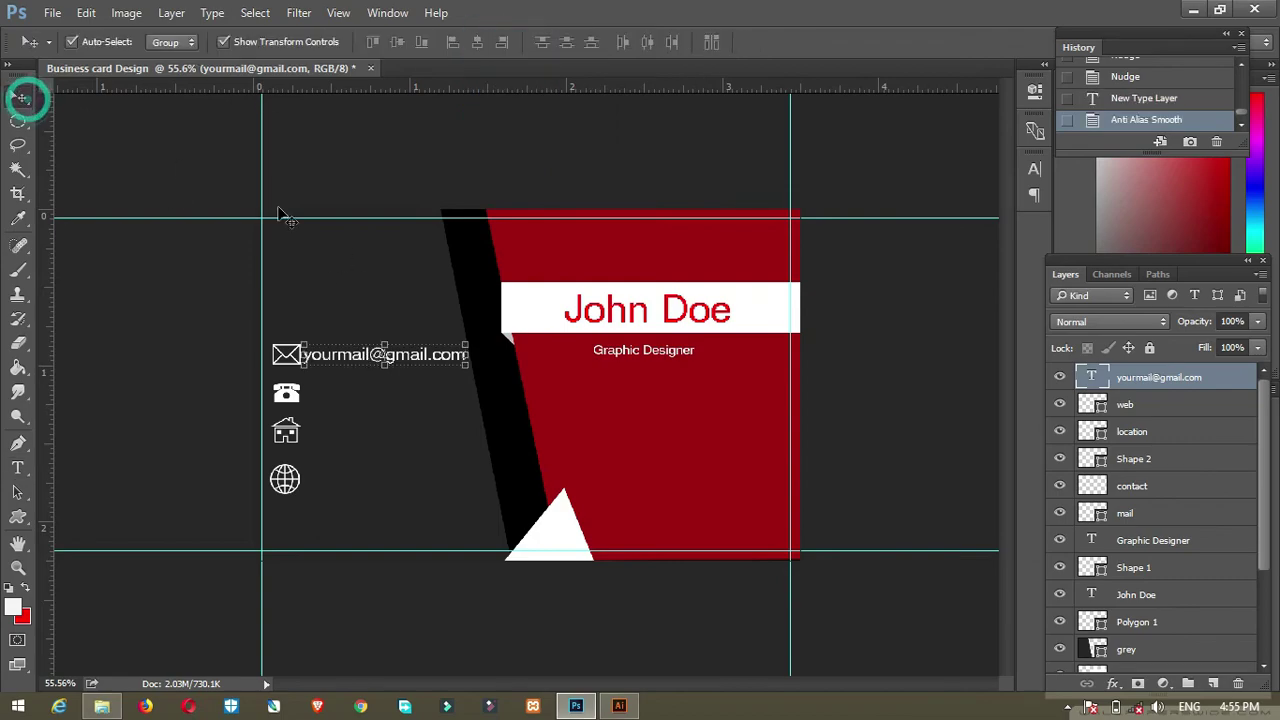
drag(427, 359, 424, 483)
- Replace the text beside the telephone icon with "your contact"
click(386, 392)
key(t)
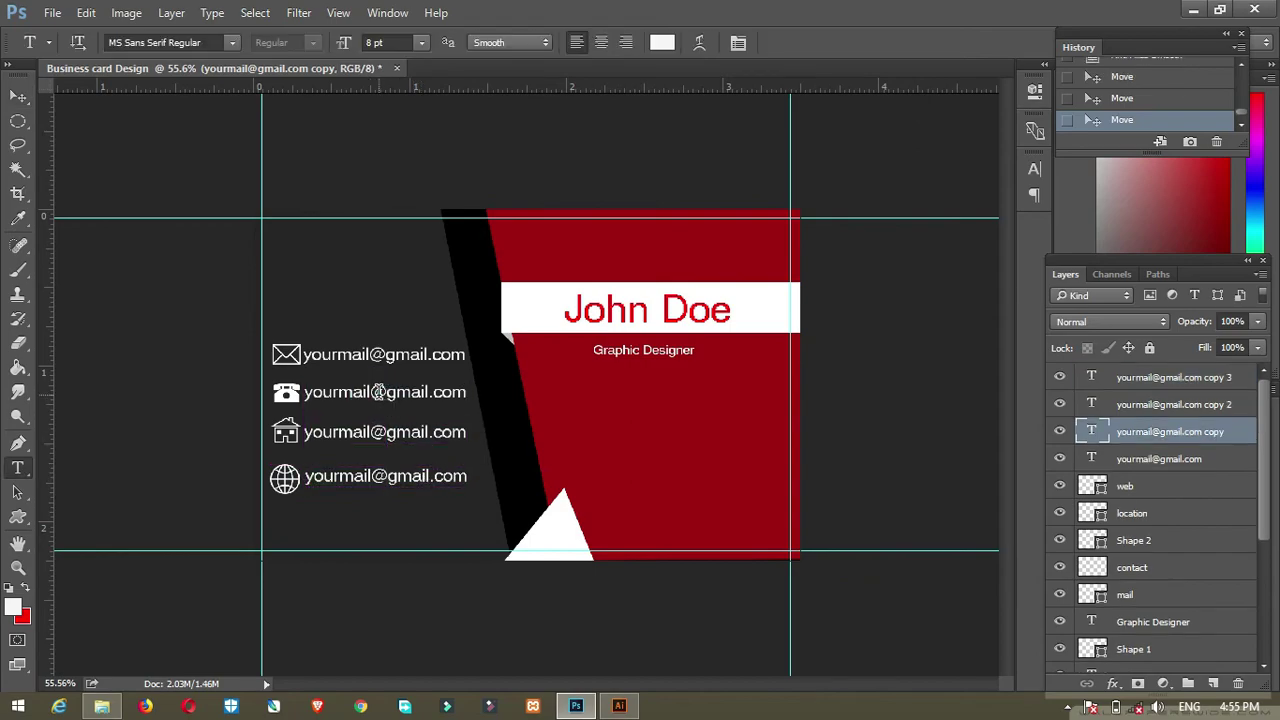
click(455, 394)
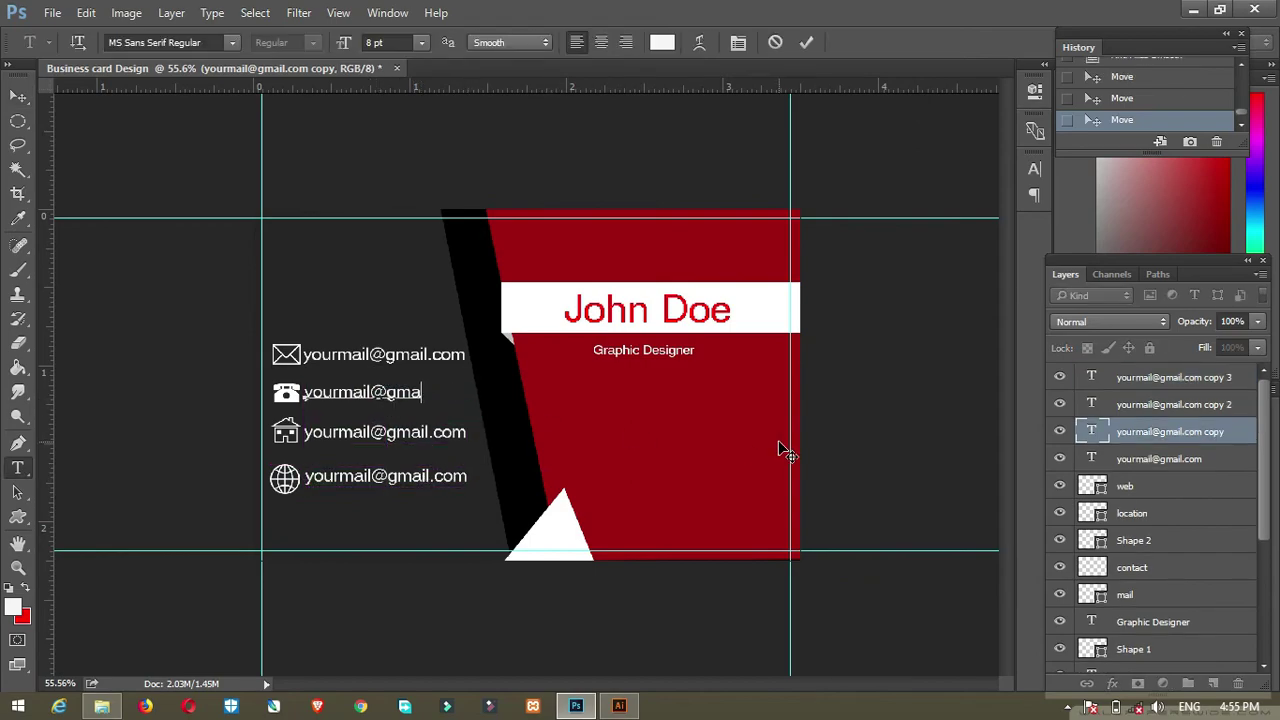
key(BackSpace)
key(BackSpace)
key(BackSpace)
key(BackSpace)
key(BackSpace)
key(BackSpace)
key(BackSpace)
key(BackSpace)
key(BackSpace)
key(BackSpace)
key(BackSpace)
text(your co)
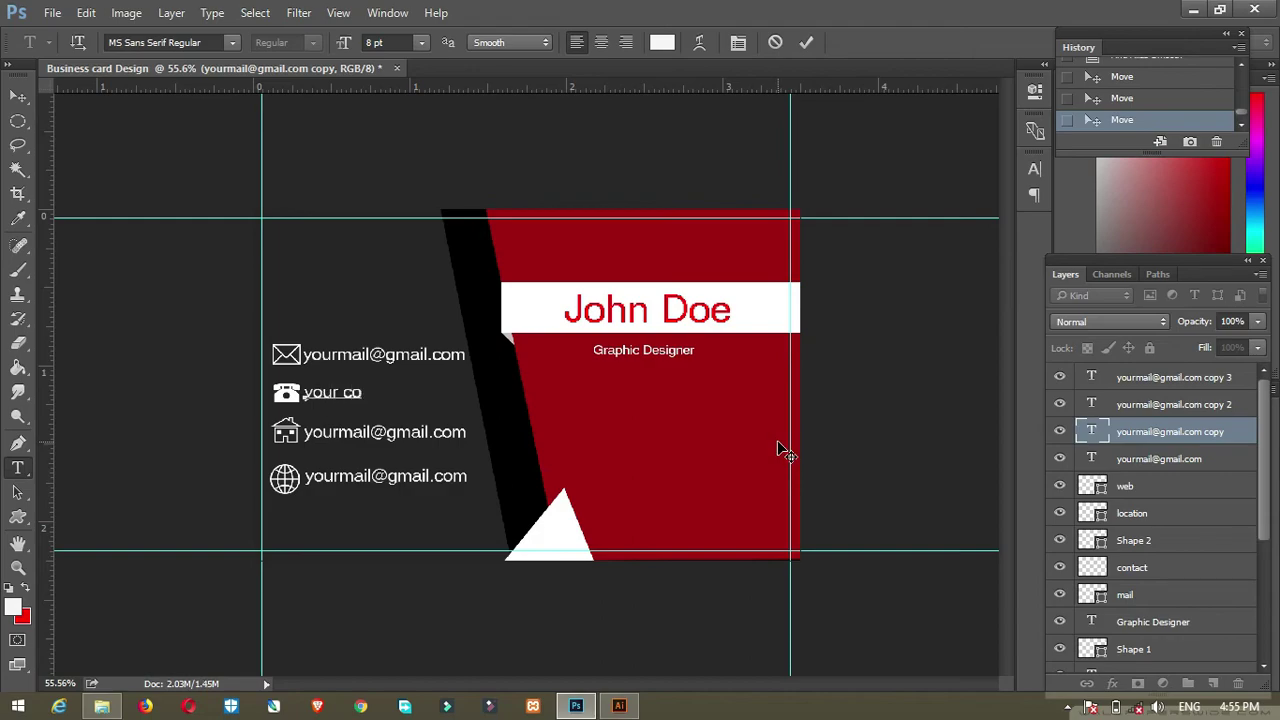
text(ntact)
click(18, 96)
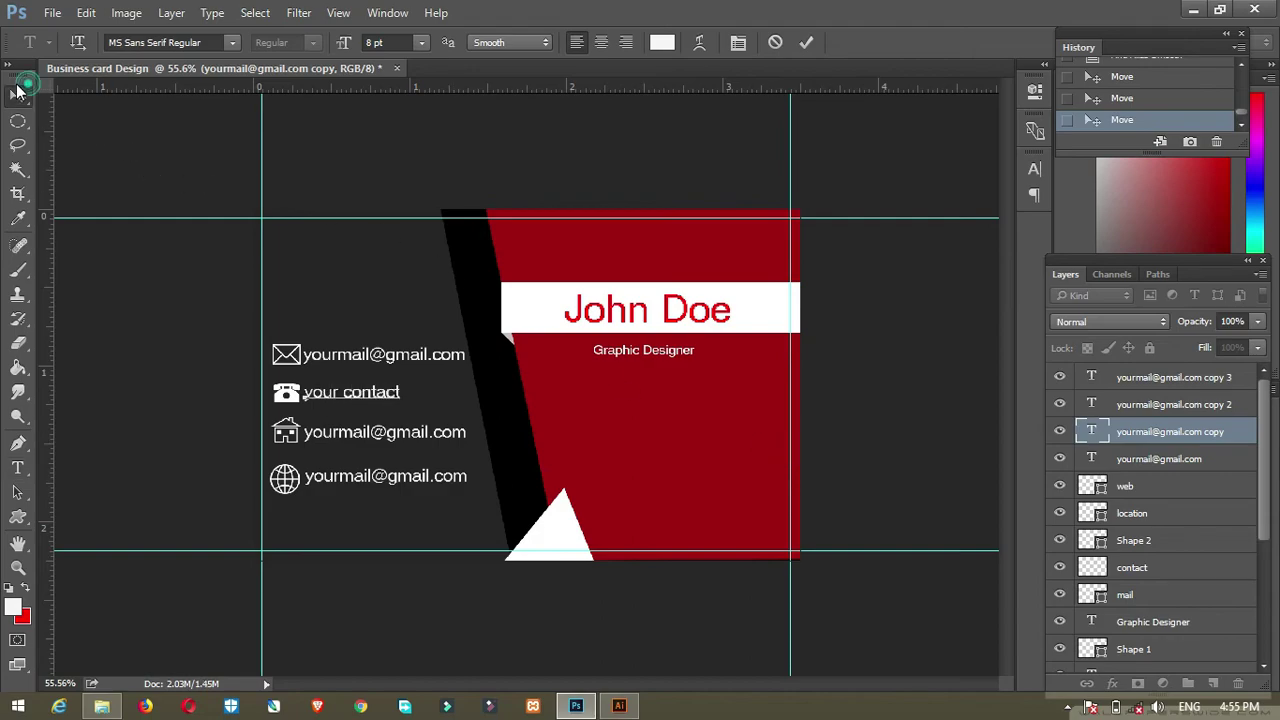
- Change the text beside the house icon to "your location"
click(395, 440)
double_click(389, 431)
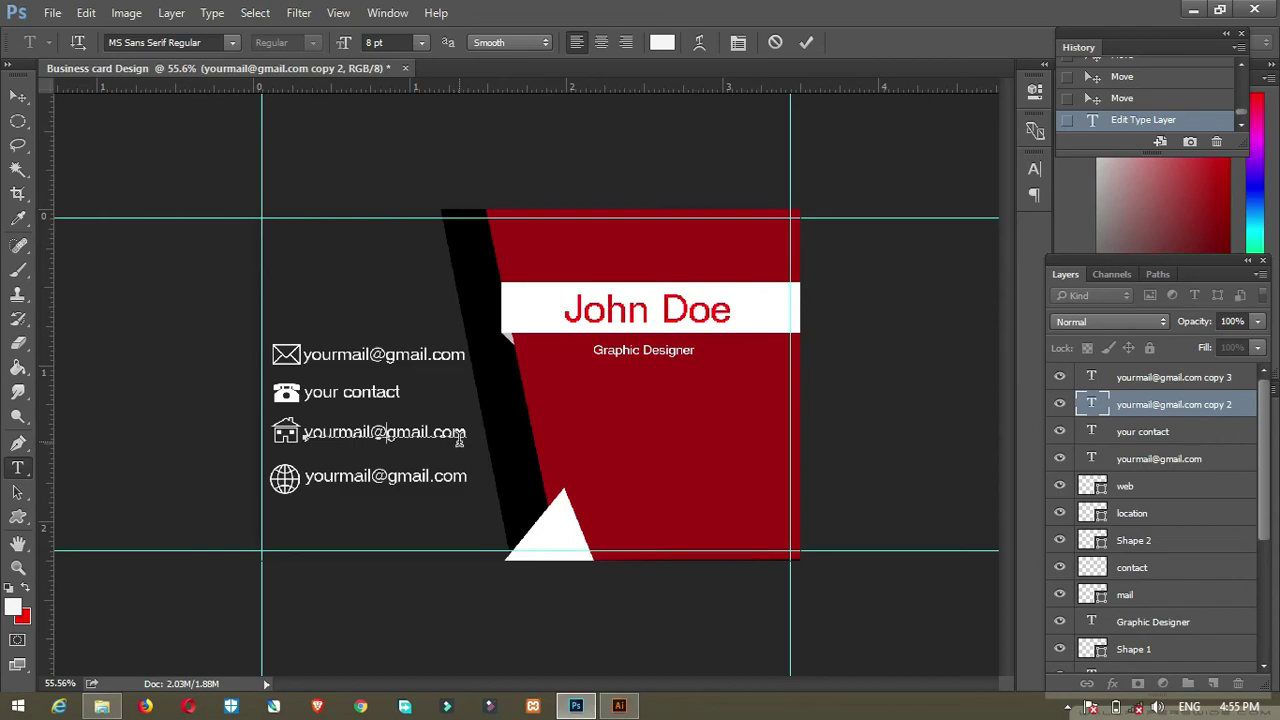
click(431, 431)
drag(338, 432, 500, 436)
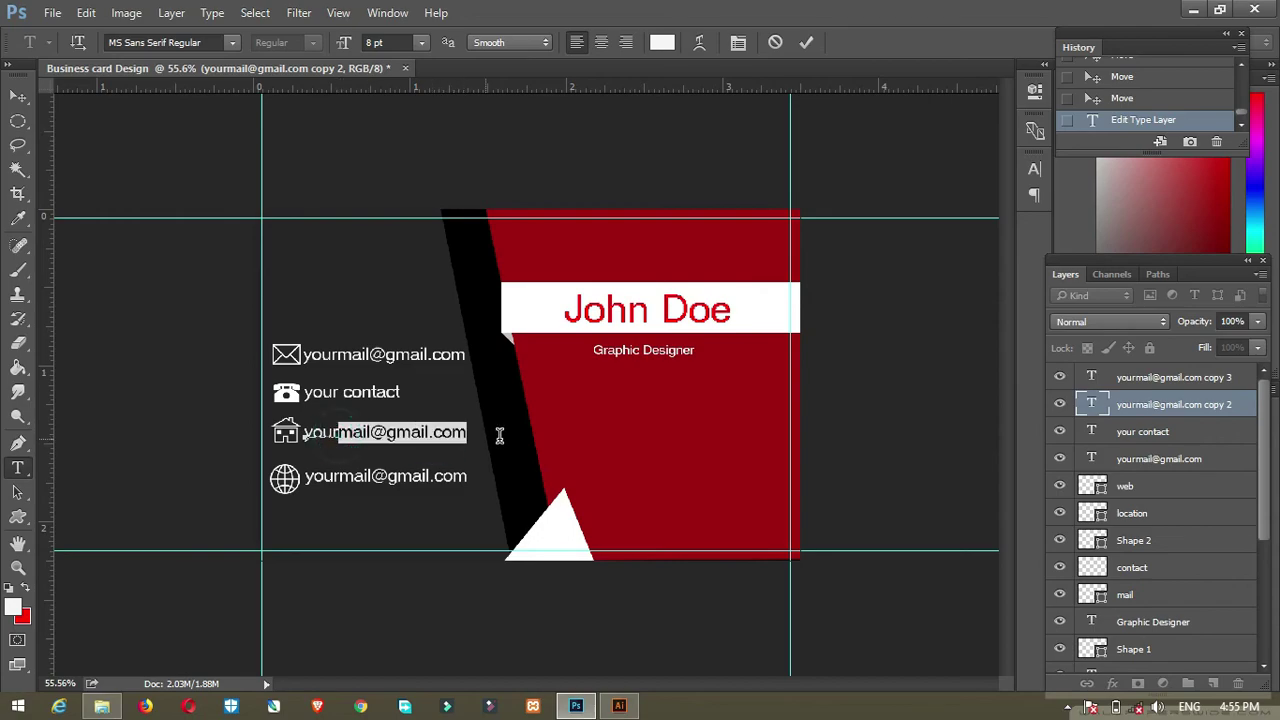
text(location)
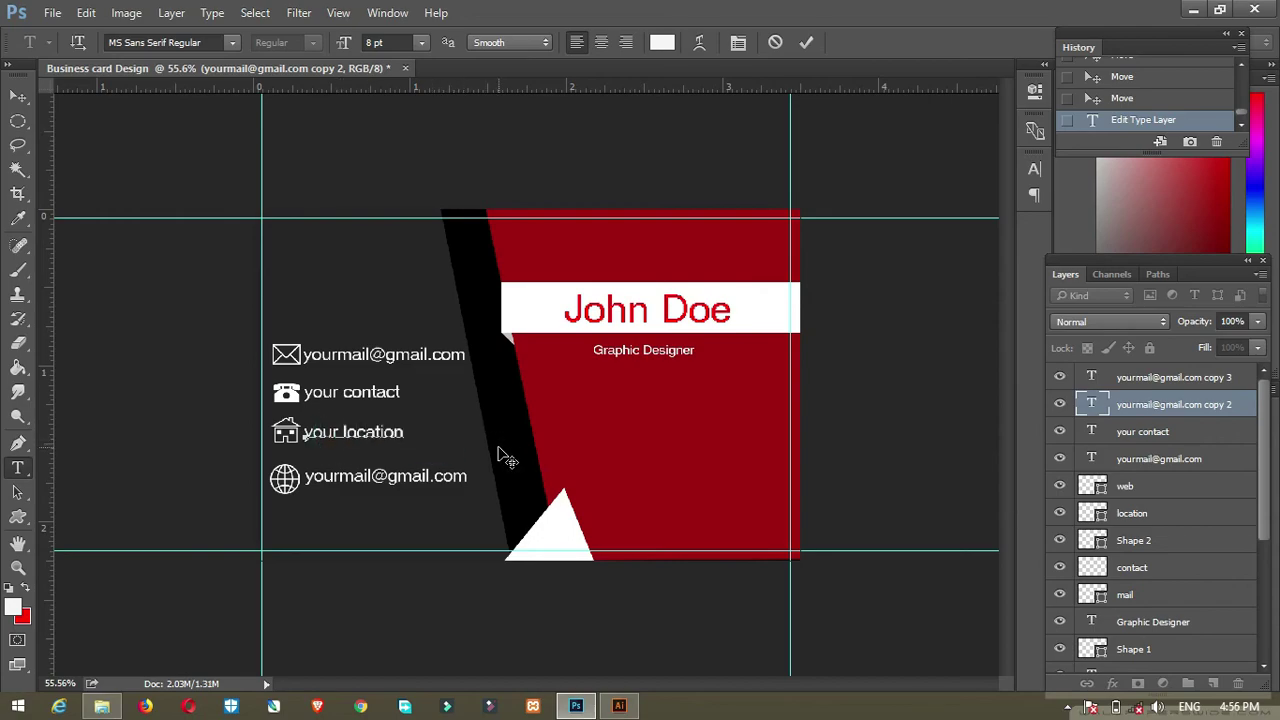
click(18, 96)
- Change the text beside the globe icon to "yourweb.com"
key(t)
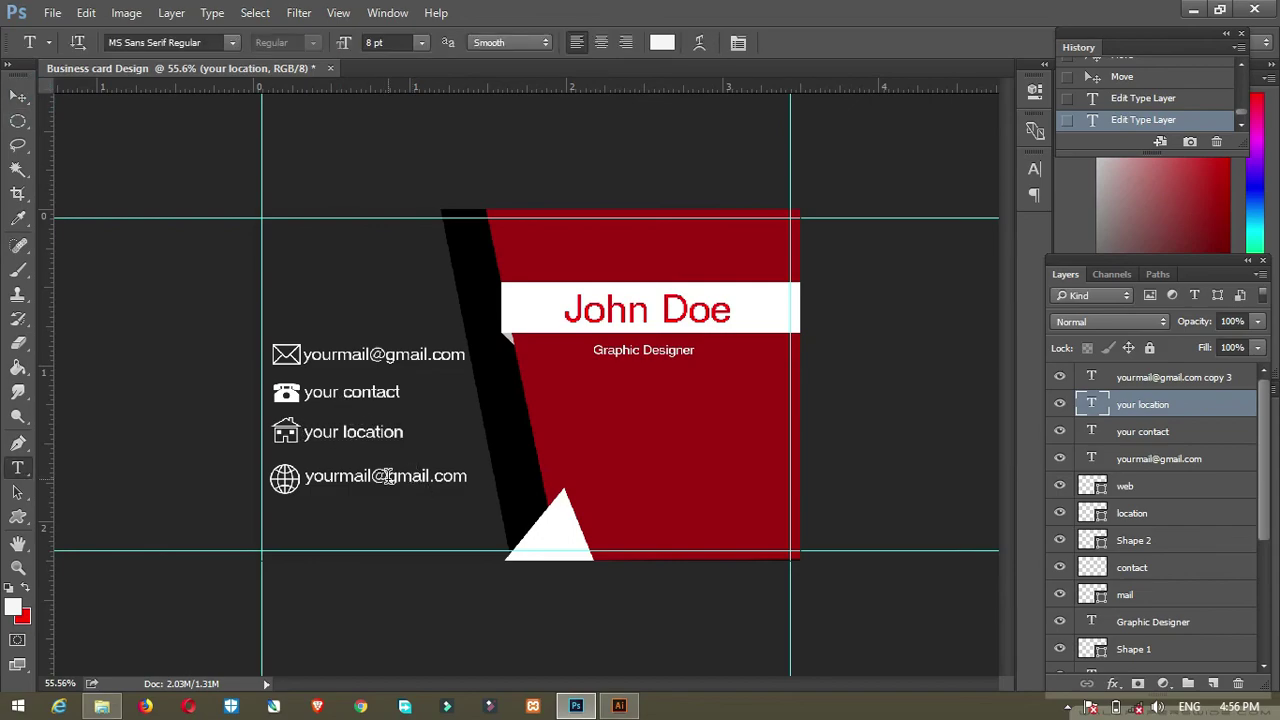
click(431, 478)
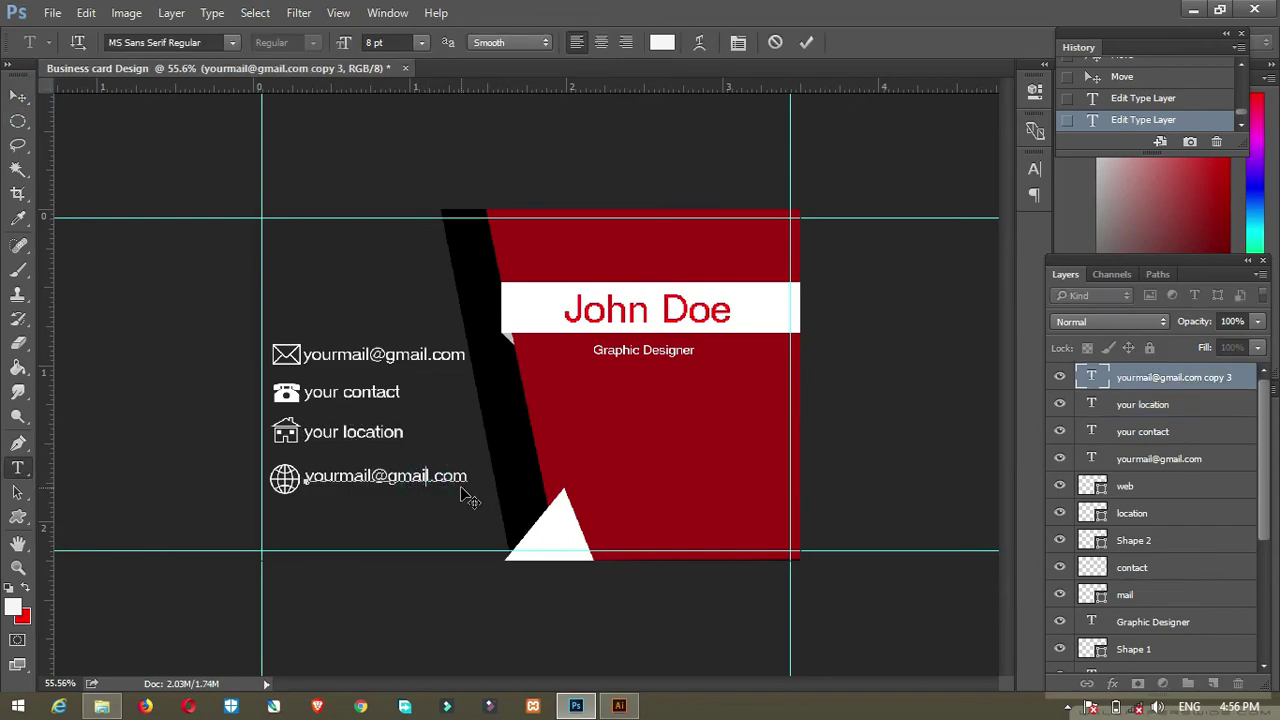
key(BackSpace)
key(BackSpace)
key(BackSpace)
key(BackSpace)
key(BackSpace)
key(BackSpace)
key(BackSpace)
key(BackSpace)
key(BackSpace)
key(BackSpace)
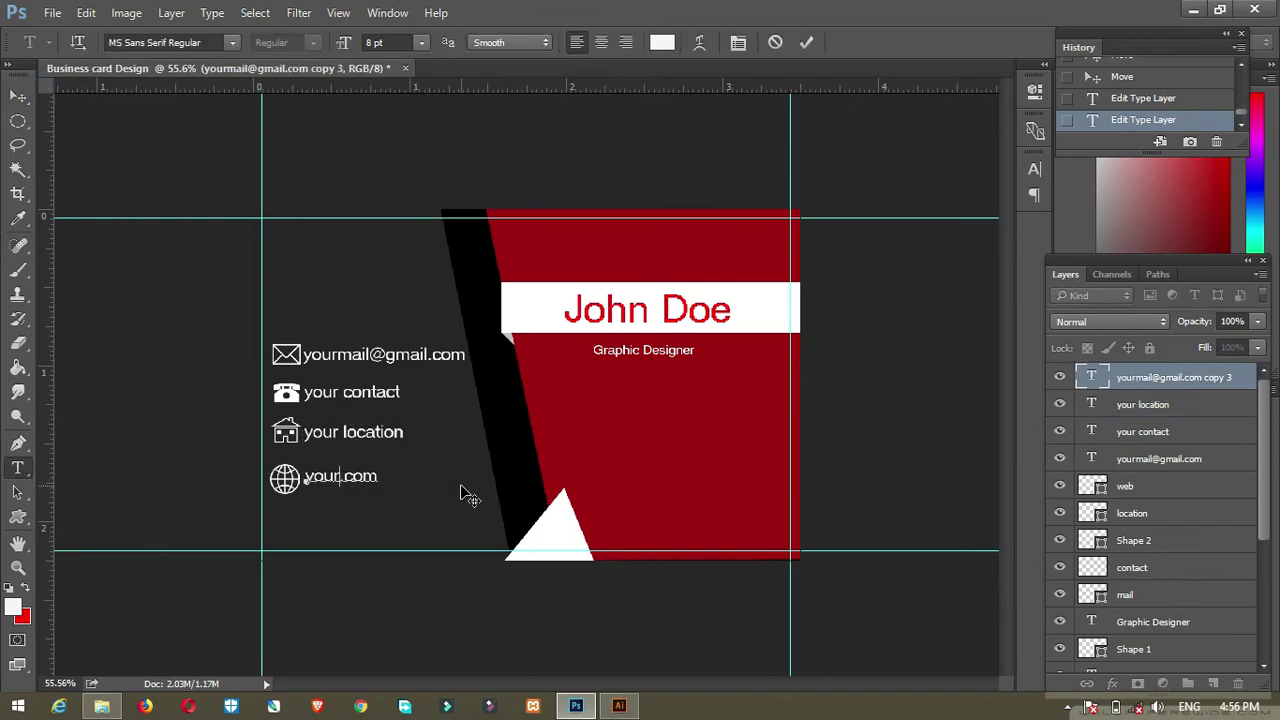
text(wen)
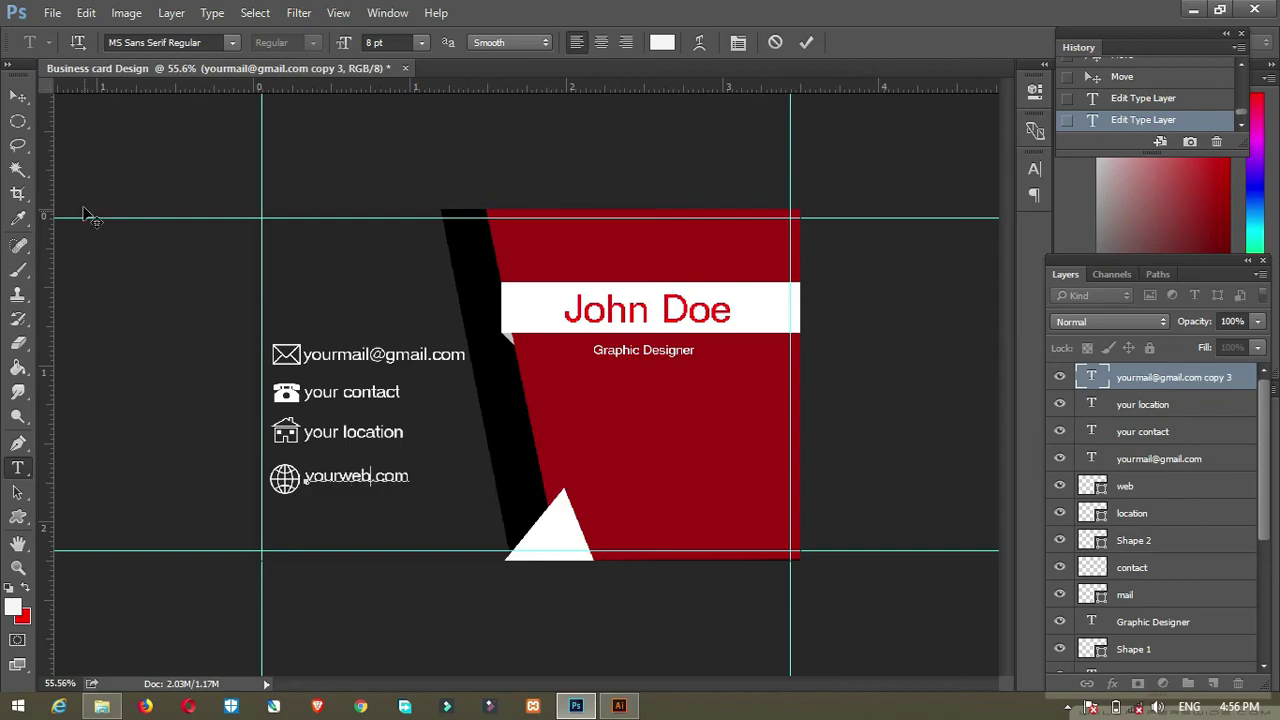
click(18, 95)
scroll(517, 366, down, 1)
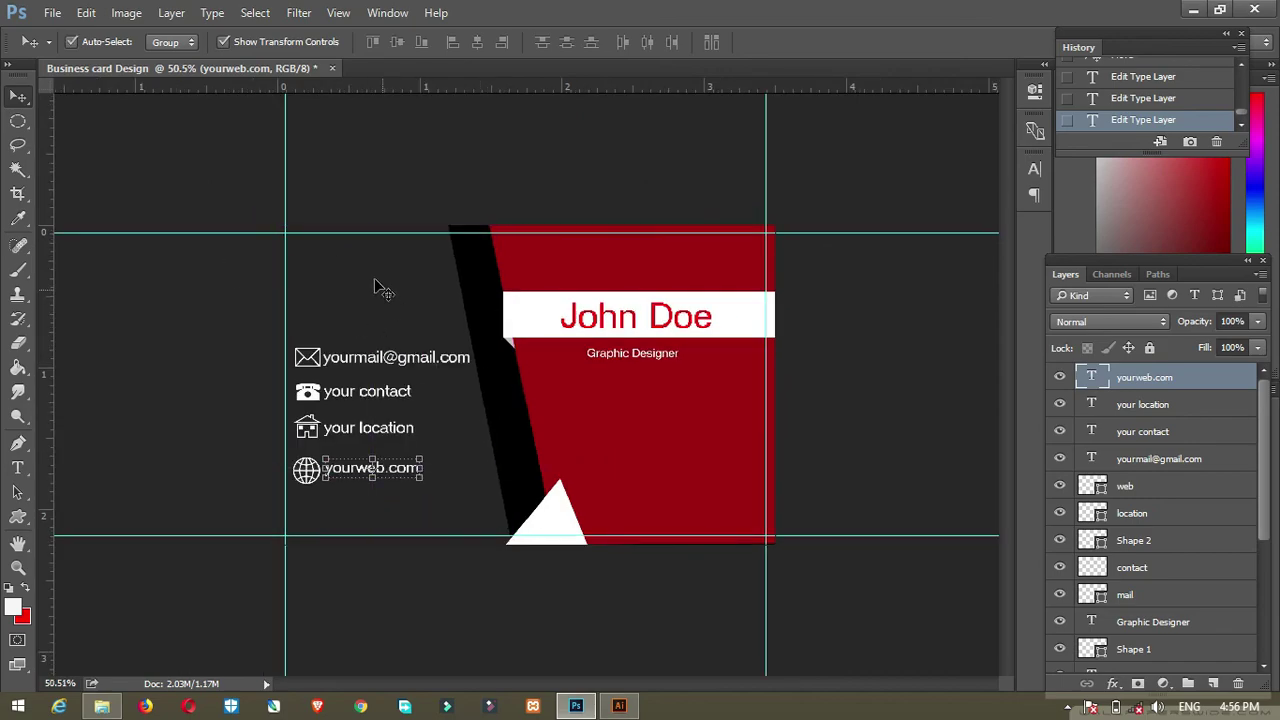
click(388, 12)
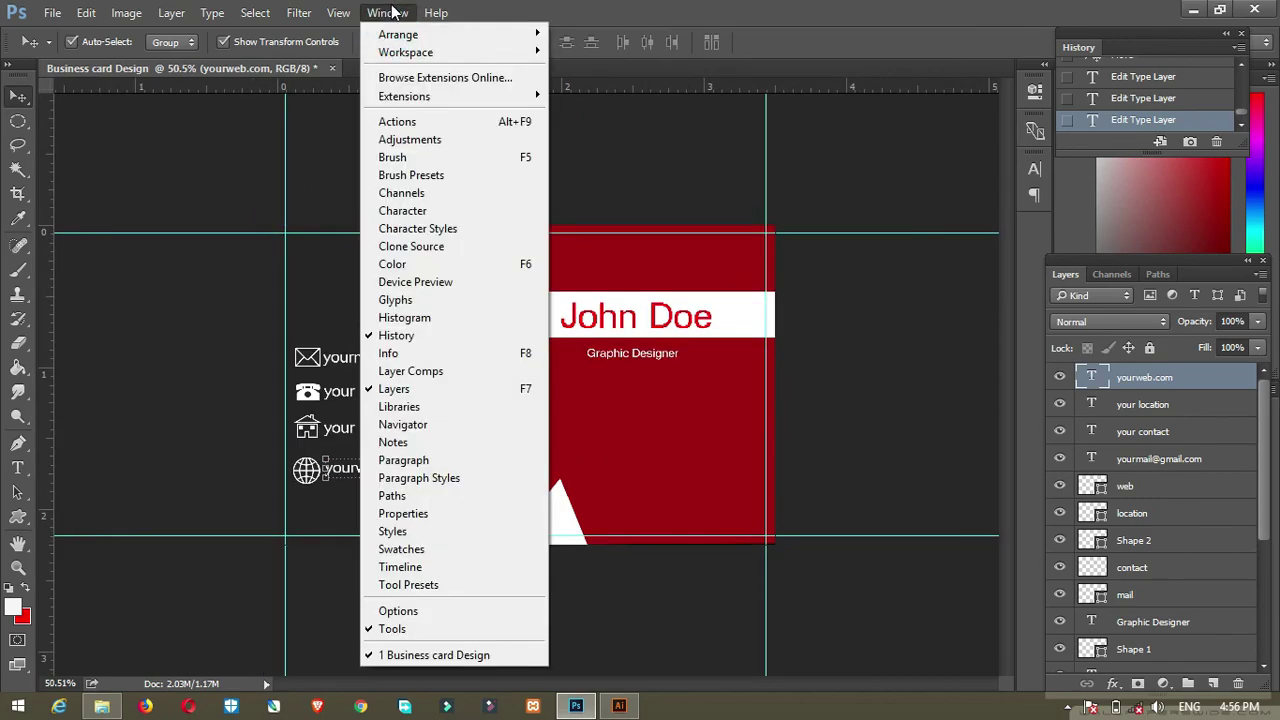
click(222, 137)
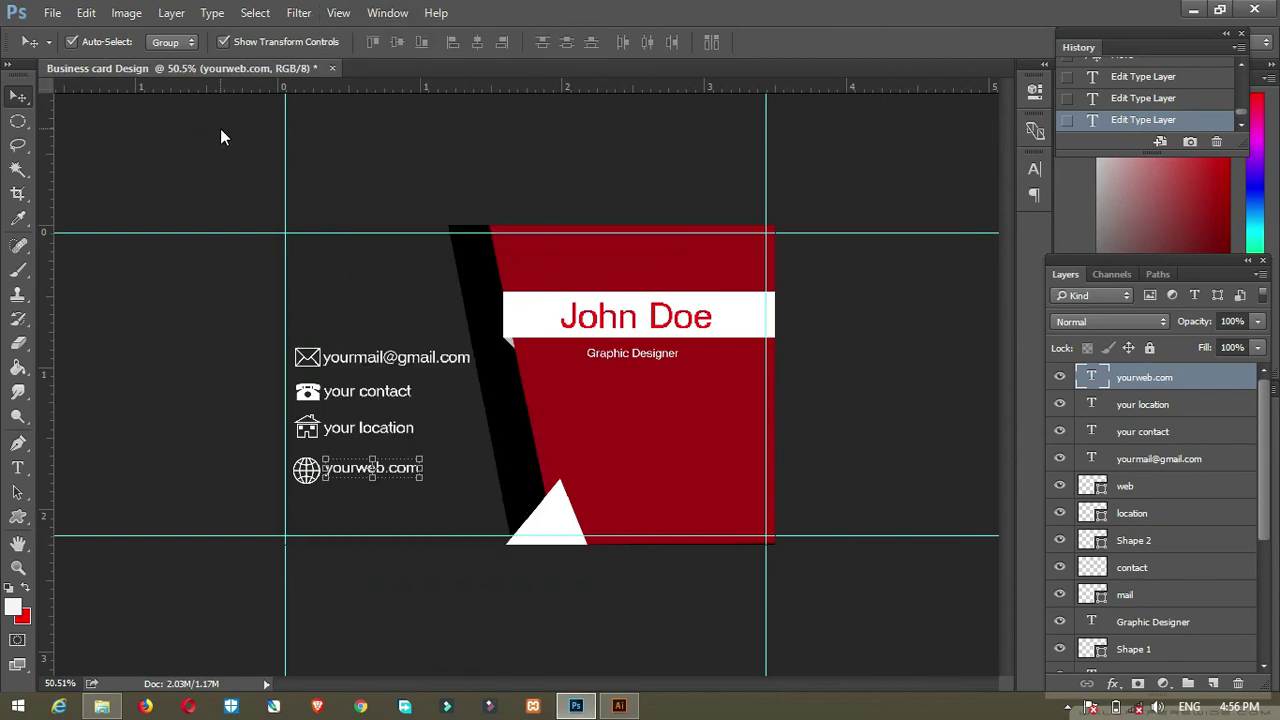